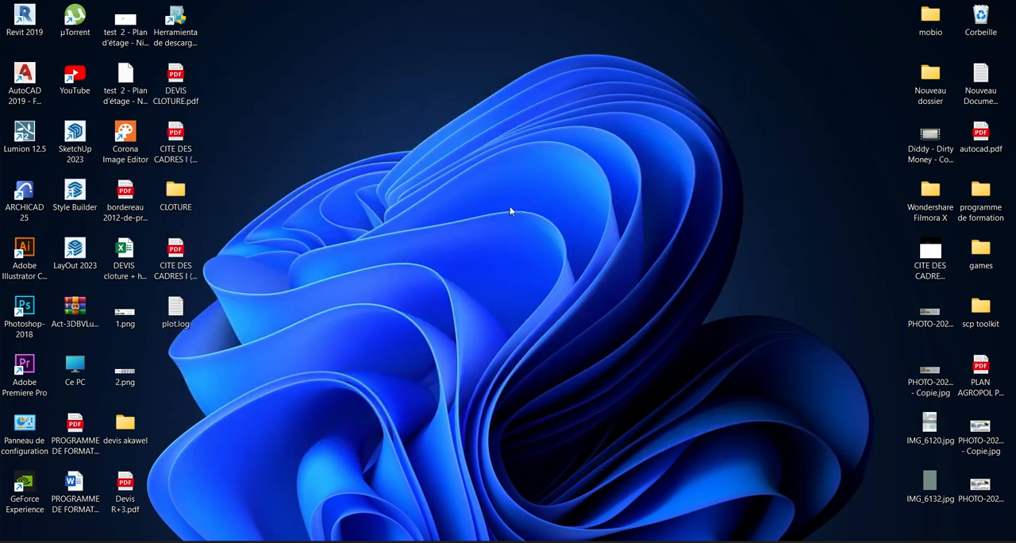
Launch Revit 2019, open the recent project PROJER ARCHI IMMEUBLE 1 and look over the building's front facade.
double_click(24, 19)
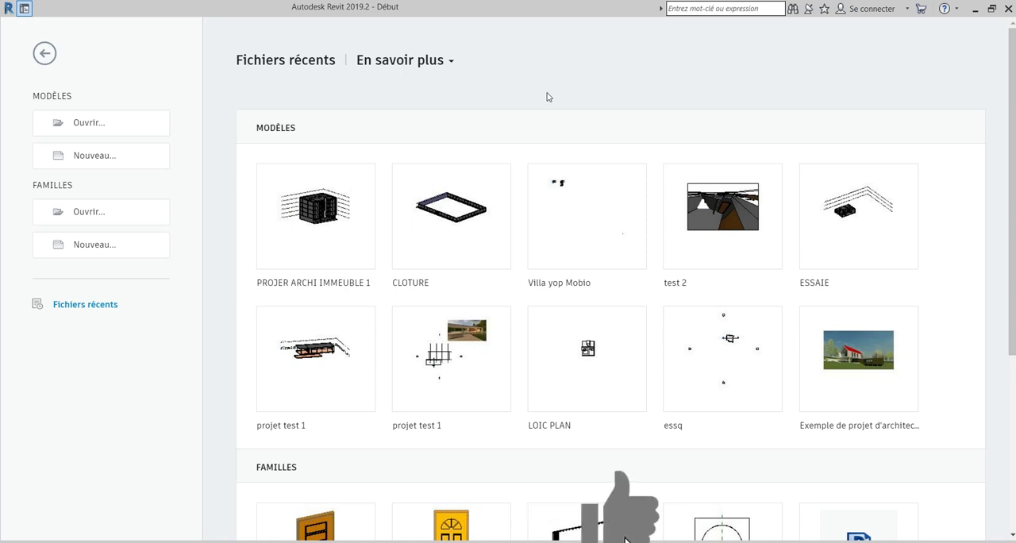
left_click(325, 244)
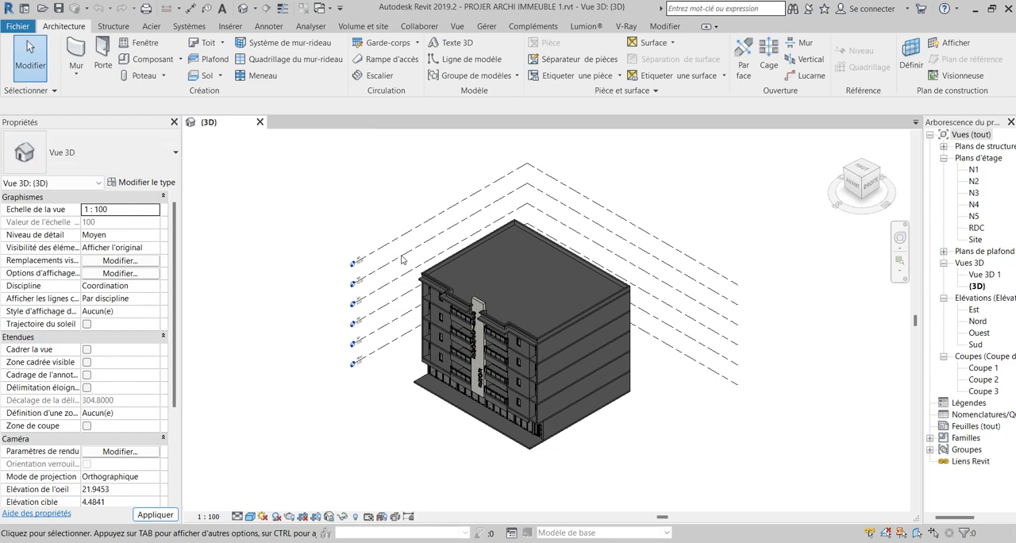
scroll(492, 349, "up", 5)
middle_click_drag(530, 349, 580, 329)
scroll(476, 338, "up", 2)
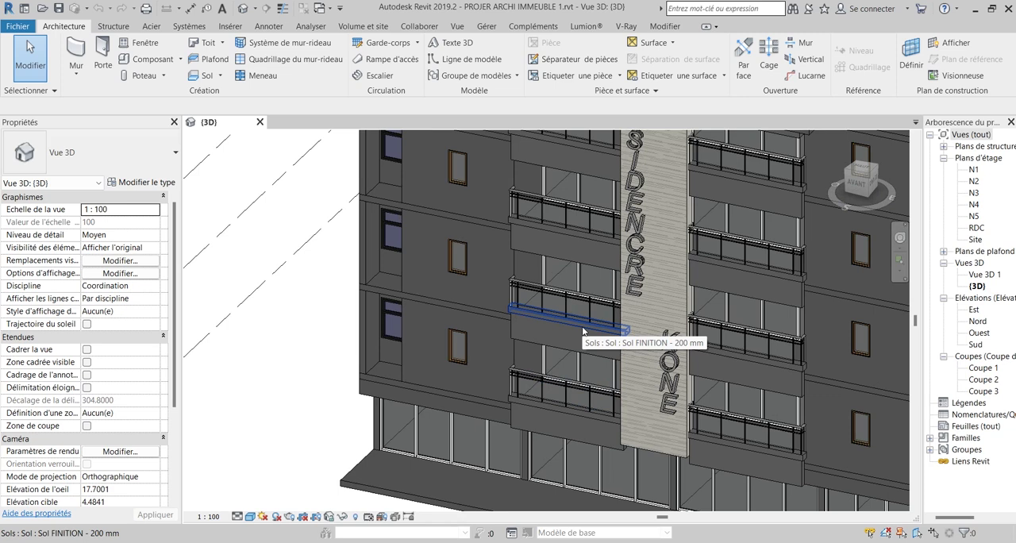
middle_click_drag(627, 334, 533, 339)
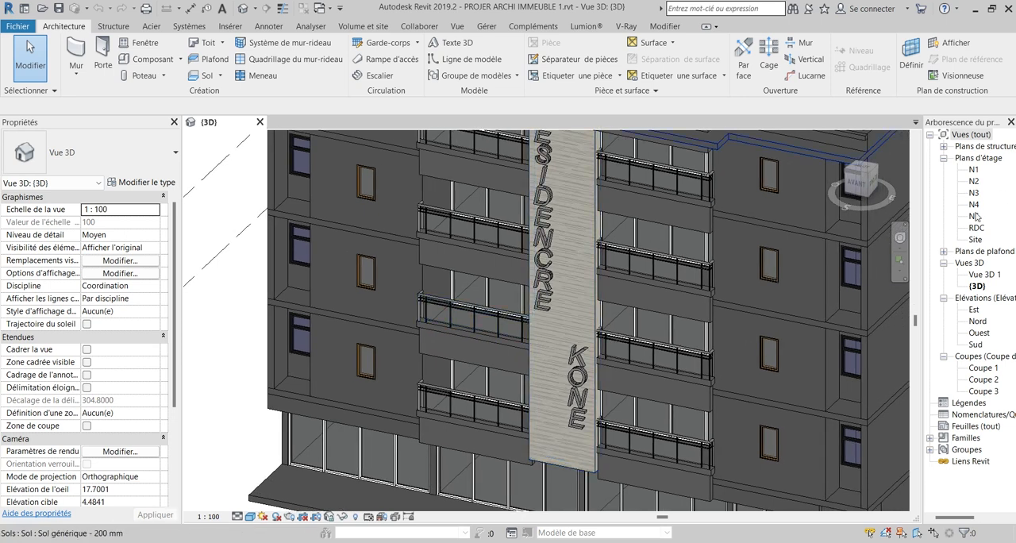
Open the N1 floor plan.
left_click(972, 170)
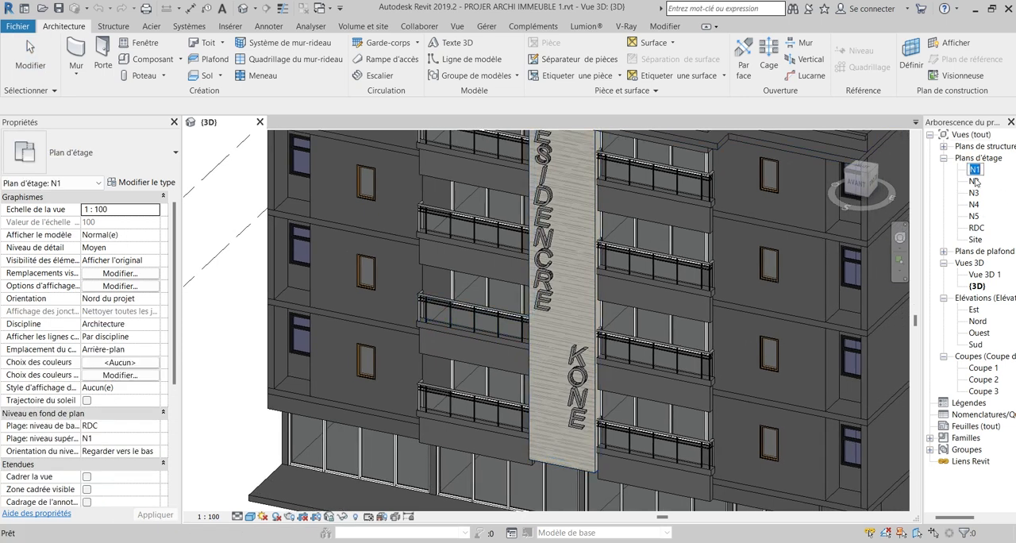
double_click(974, 170)
scroll(579, 327, "up", 5)
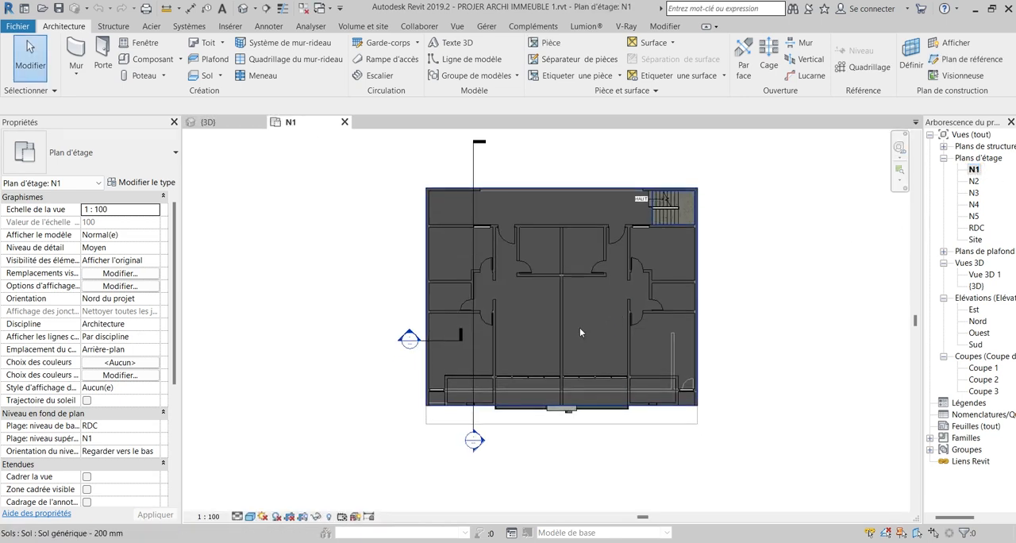
Place a perspective camera at the door of the room beside the section marker, aimed diagonally towards the window recess.
middle_click_drag(504, 370, 578, 286)
scroll(527, 302, "up", 1)
scroll(530, 307, "up", 1)
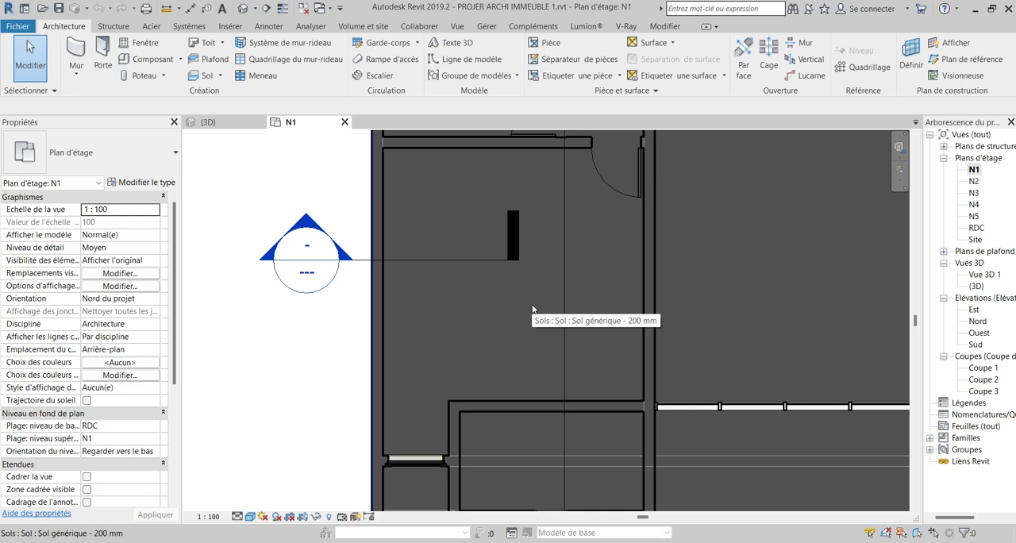
left_click(457, 26)
left_click(436, 68)
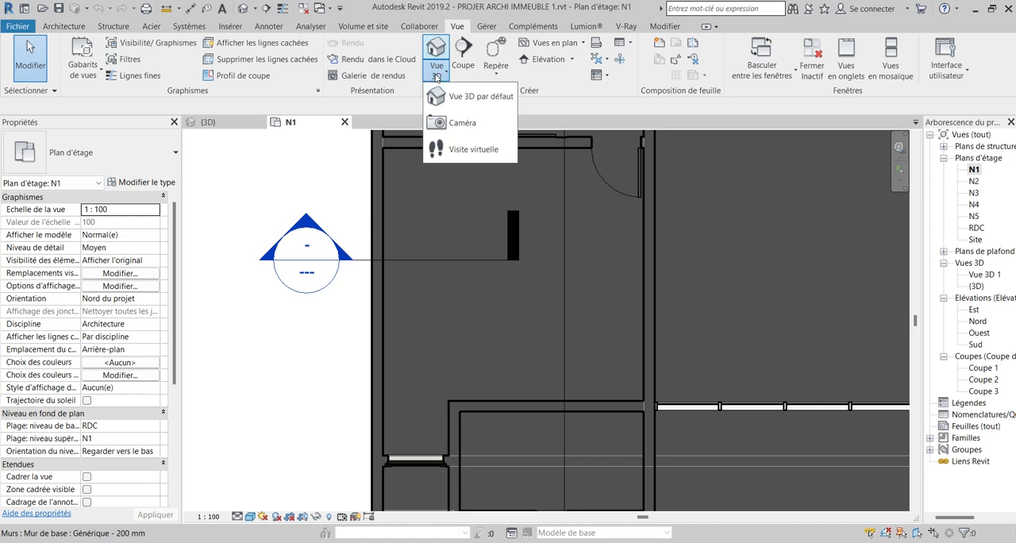
left_click(459, 153)
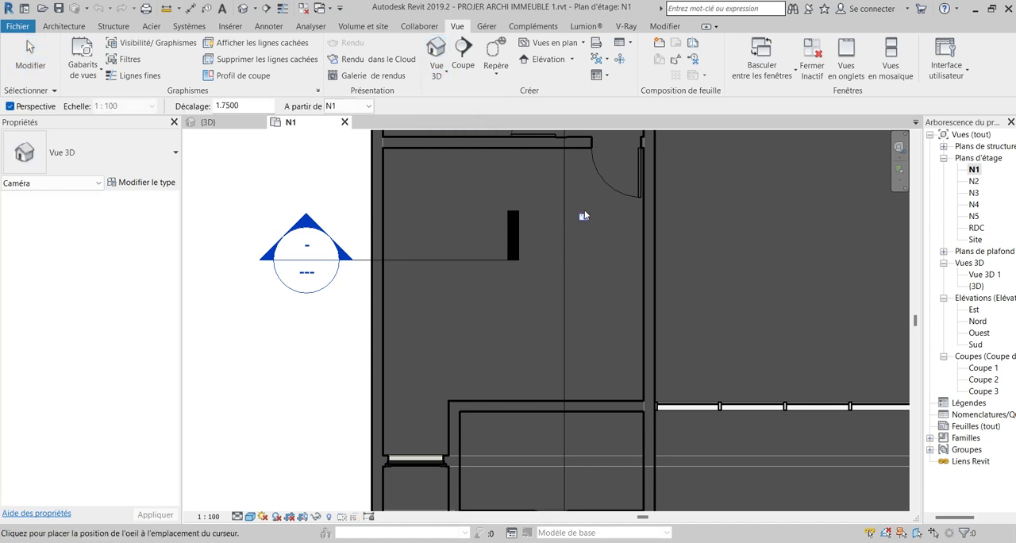
left_click(609, 174)
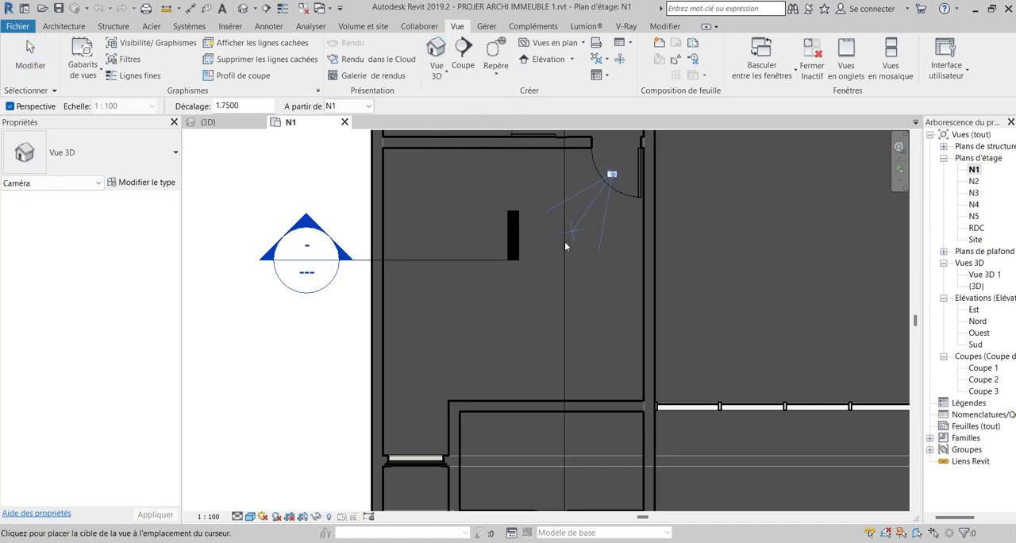
left_click(435, 411)
Enlarge the camera view's crop region downwards and outwards on both sides to show more of the room.
middle_click_drag(568, 350, 548, 275)
scroll(548, 255, "down", 1)
middle_click_drag(575, 331, 576, 336)
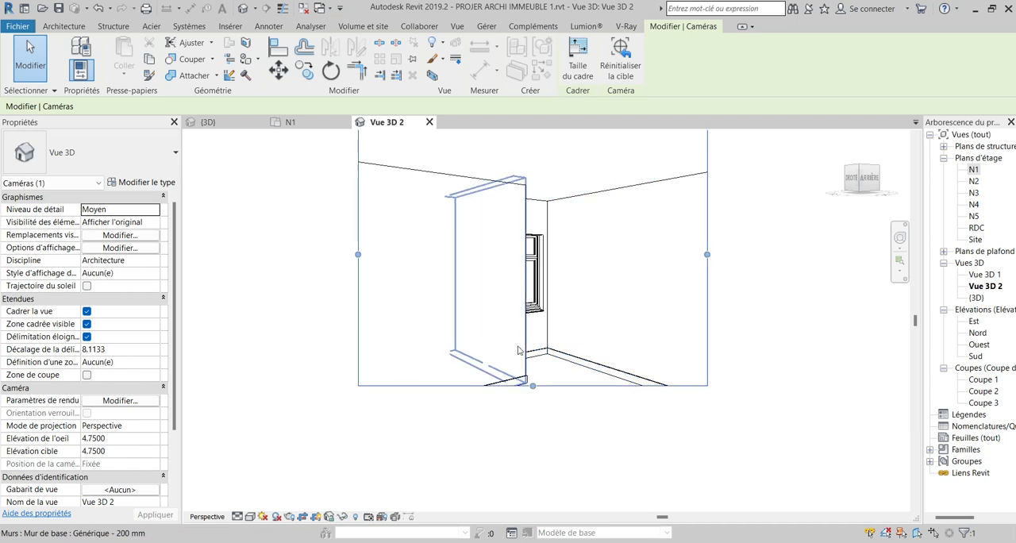
left_click_drag(533, 386, 542, 443)
left_click_drag(358, 283, 287, 288)
left_click_drag(708, 284, 767, 284)
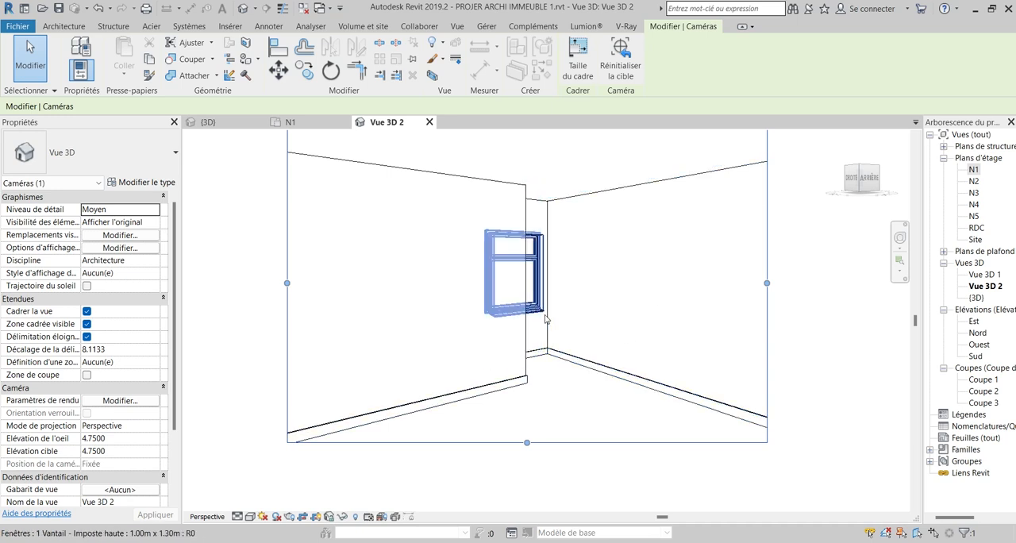
Set the camera view's visual style to Ombré.
left_click(250, 517)
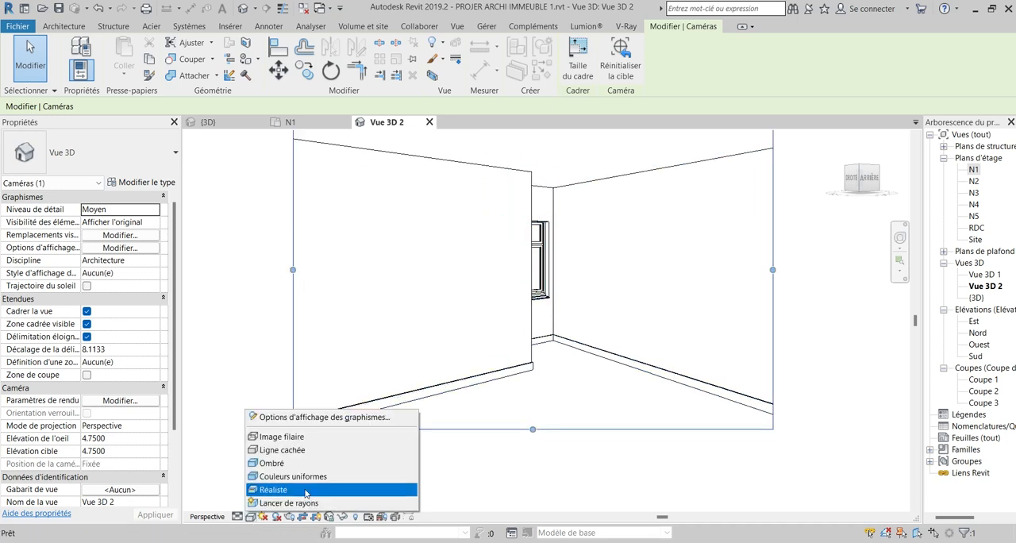
left_click(271, 462)
left_click_drag(589, 286, 599, 276)
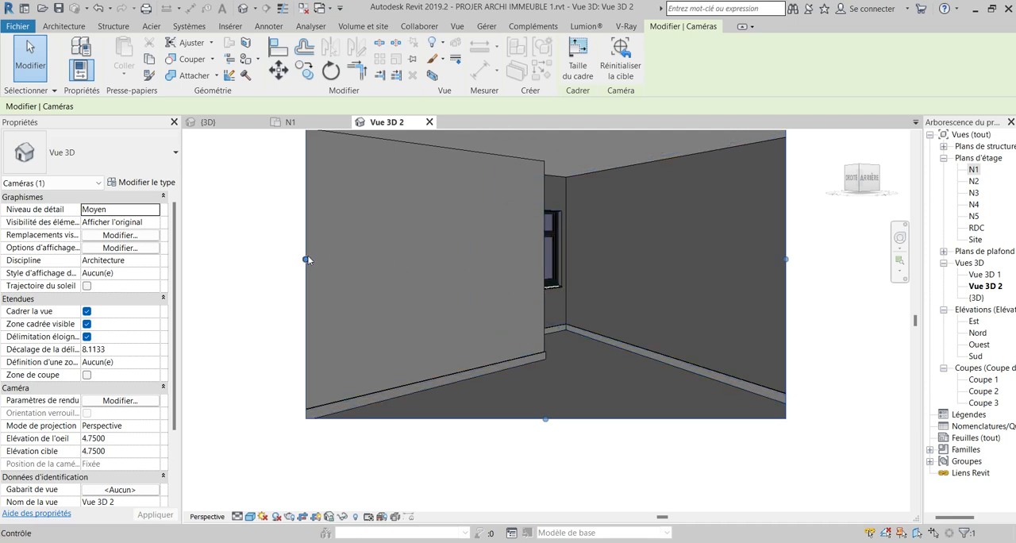
middle_click_drag(445, 281, 457, 324)
middle_click_drag(581, 320, 533, 317)
Check the camera's position and field of view in the N1 floor plan, and return to the Vue 3D 2 view.
double_click(975, 171)
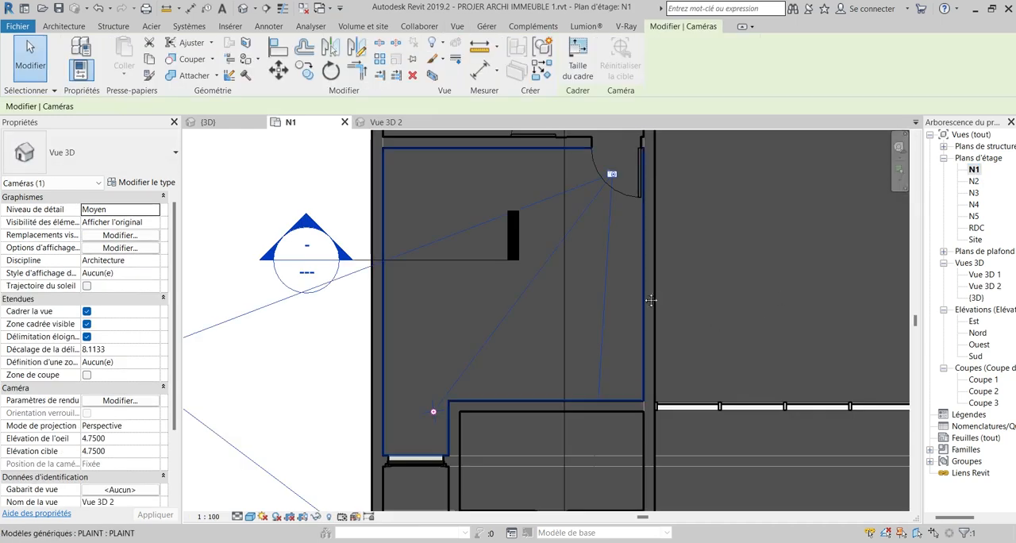
middle_click_drag(651, 300, 642, 298)
scroll(595, 276, "down", 1)
middle_click_drag(563, 293, 535, 373)
scroll(481, 275, "down", 3)
scroll(536, 373, "up", 2)
middle_click_drag(561, 281, 586, 221)
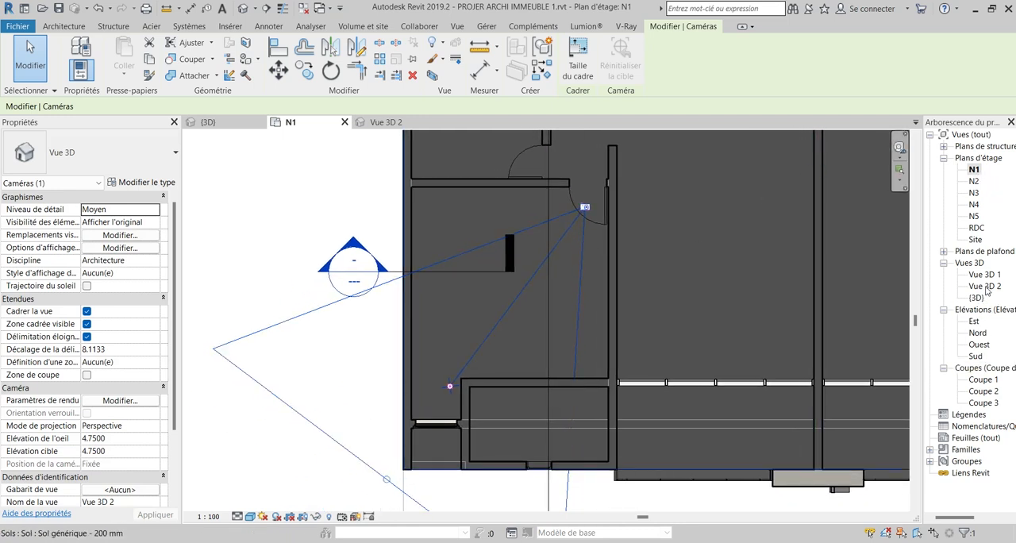
double_click(986, 287)
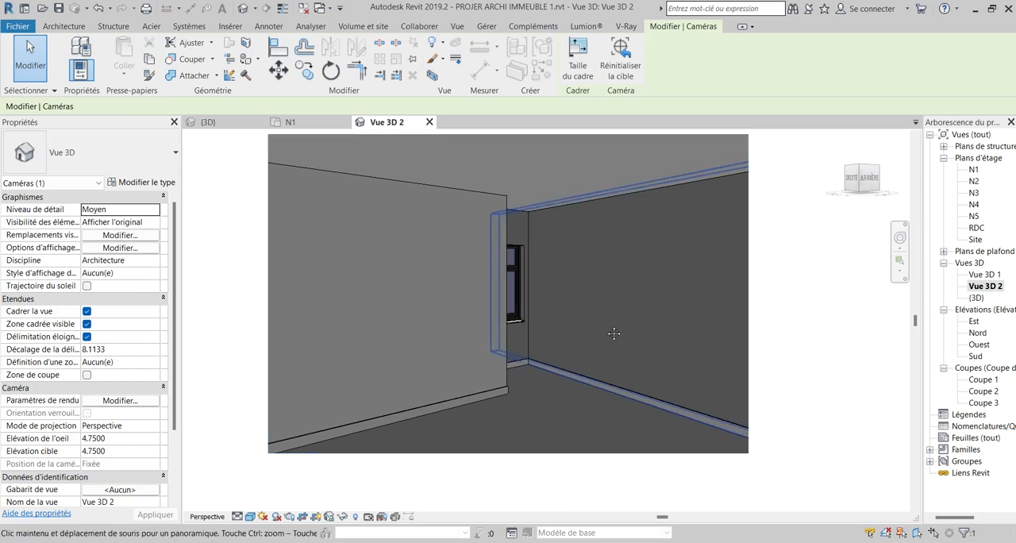
middle_click_drag(558, 315, 554, 336)
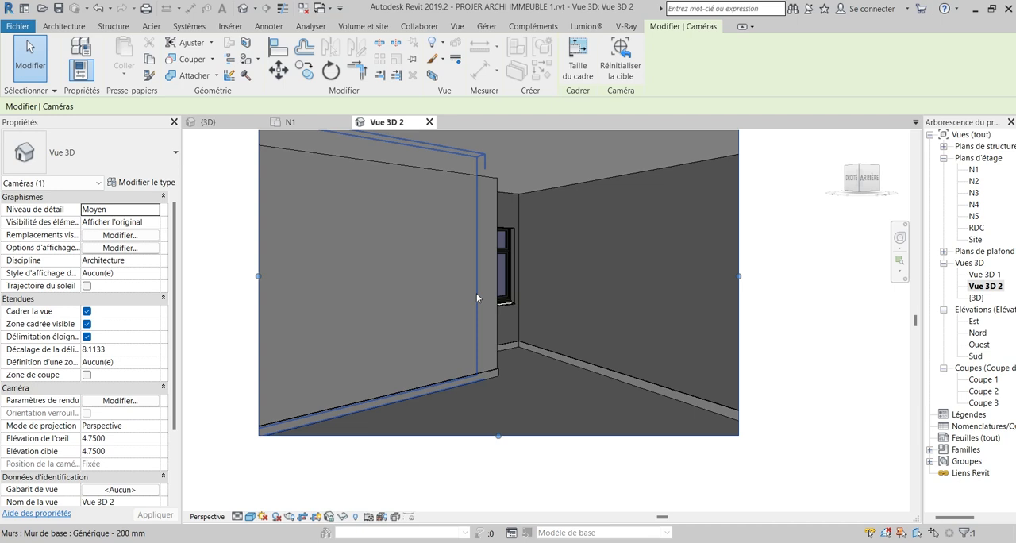
middle_click_drag(476, 296, 571, 308)
scroll(534, 325, "up", 1)
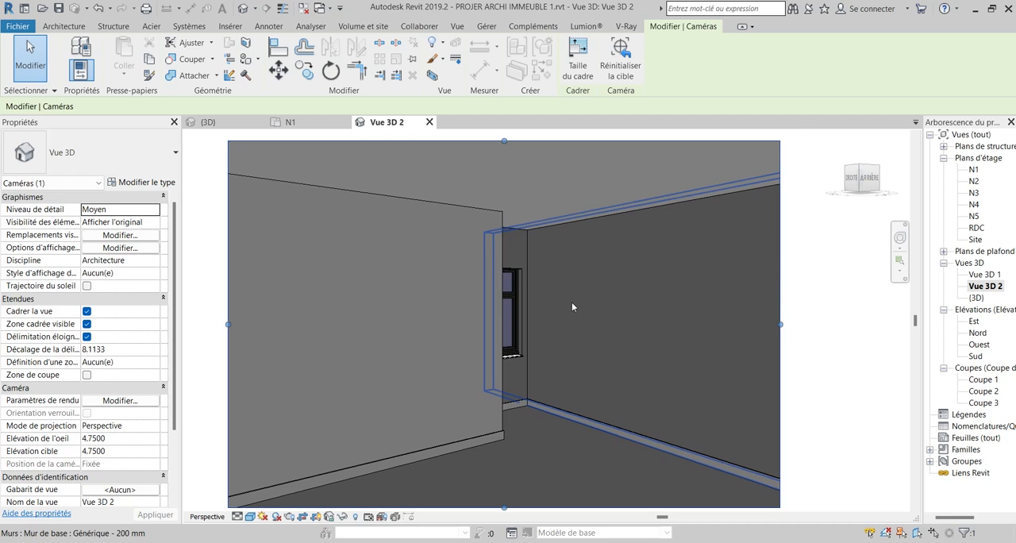
scroll(571, 301, "down", 1)
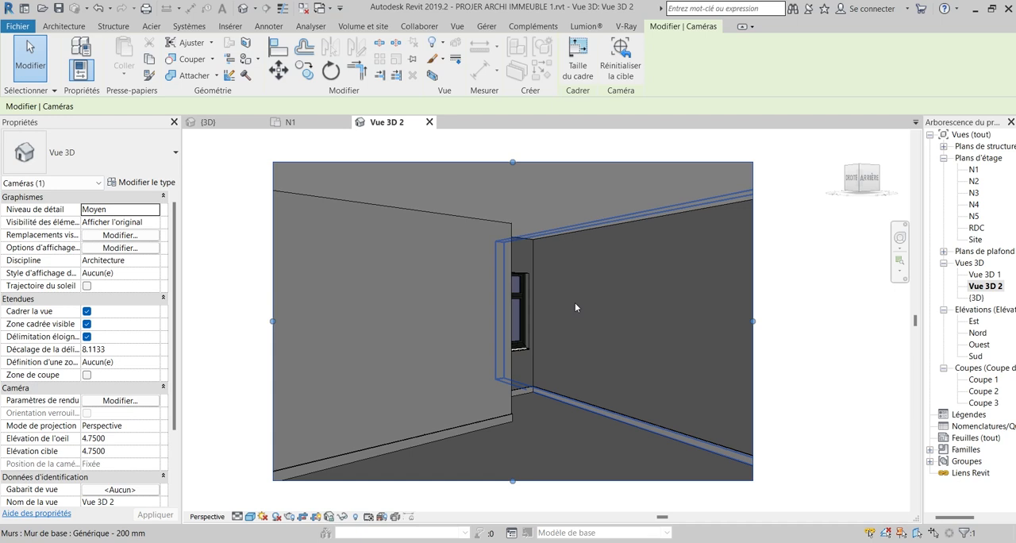
middle_click_drag(530, 381, 514, 359)
middle_click_drag(481, 249, 513, 304)
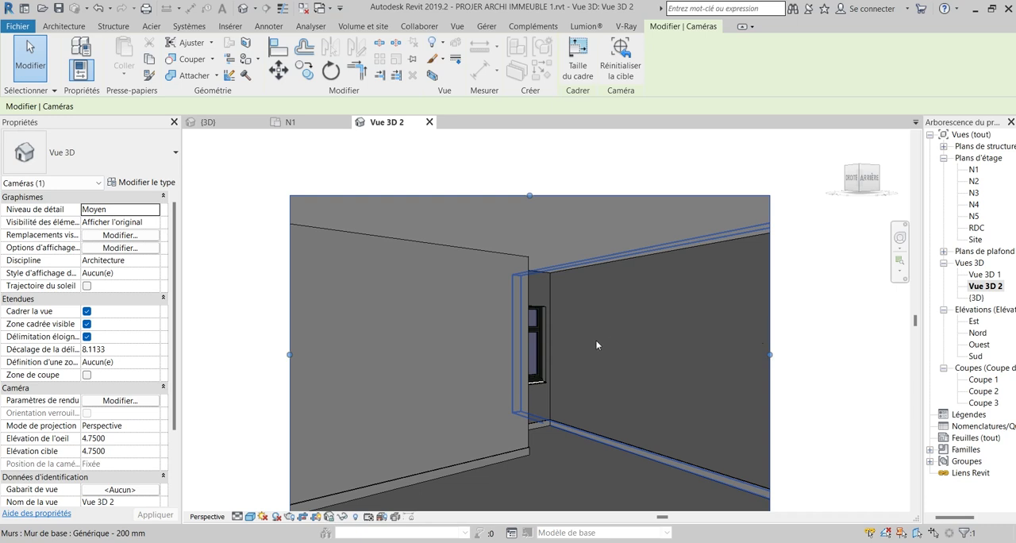
middle_click_drag(596, 345, 597, 323)
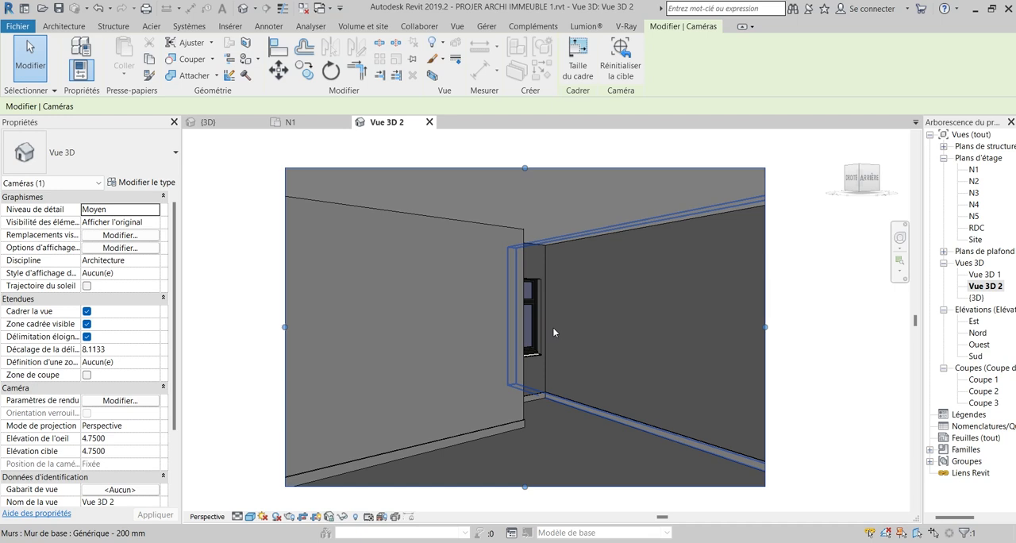
mouse_move(617, 351)
middle_mouse_down()
mouse_move(618, 312)
mouse_move(599, 311)
mouse_move(644, 308)
mouse_move(636, 292)
mouse_move(593, 360)
mouse_move(602, 362)
middle_mouse_up()
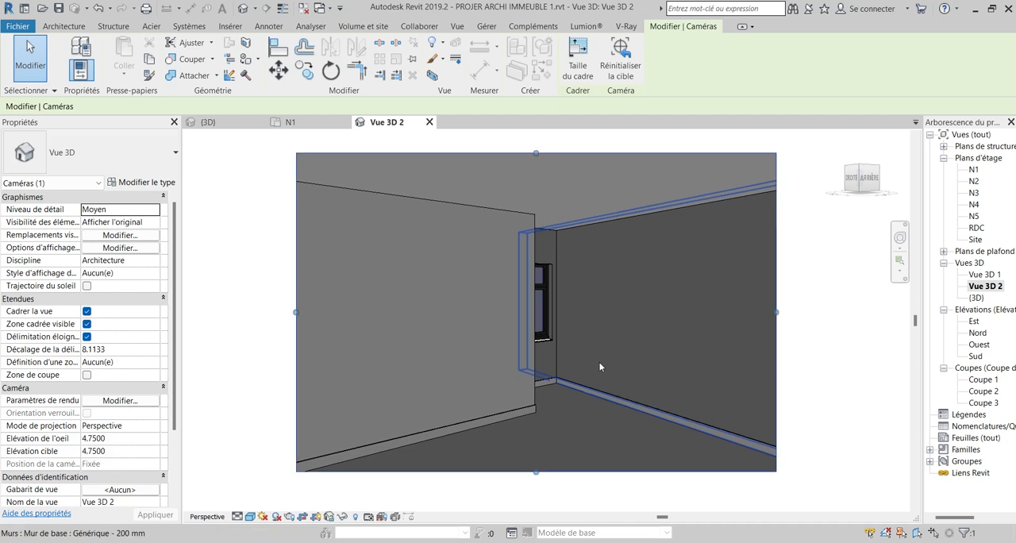
scroll(467, 352, "up", 2)
middle_click_drag(459, 347, 439, 329)
scroll(437, 328, "down", 1)
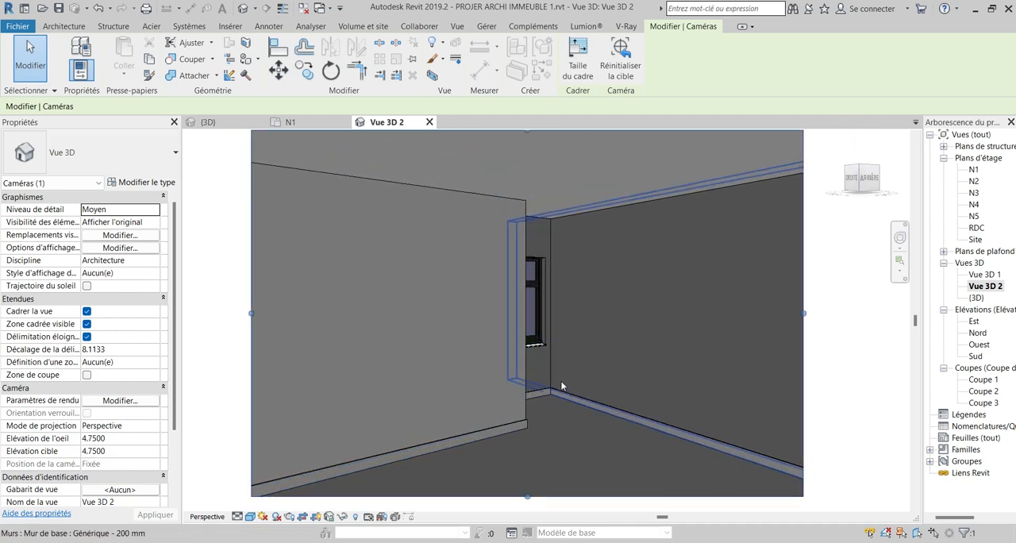
scroll(591, 365, "down", 1)
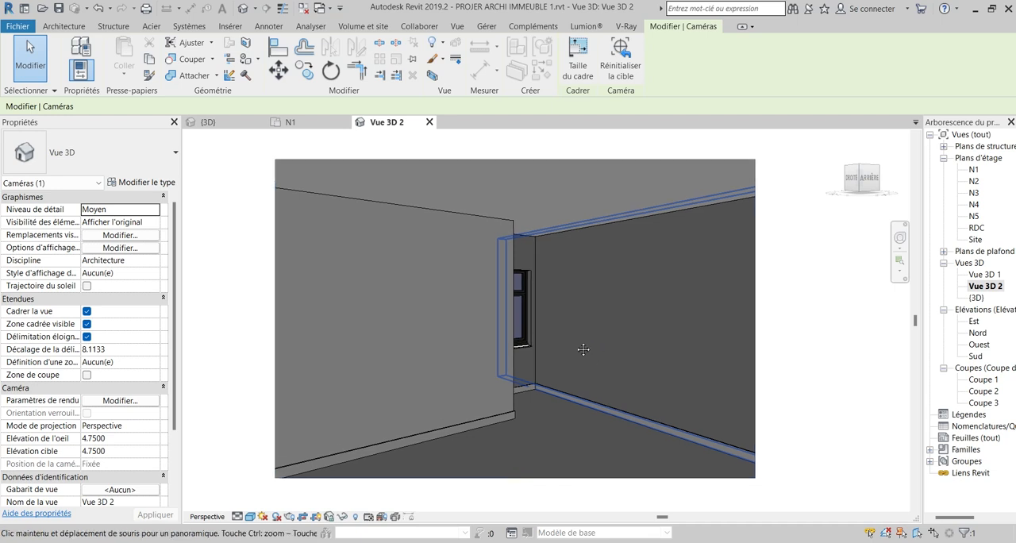
scroll(565, 333, "down", 1)
scroll(547, 367, "up", 2)
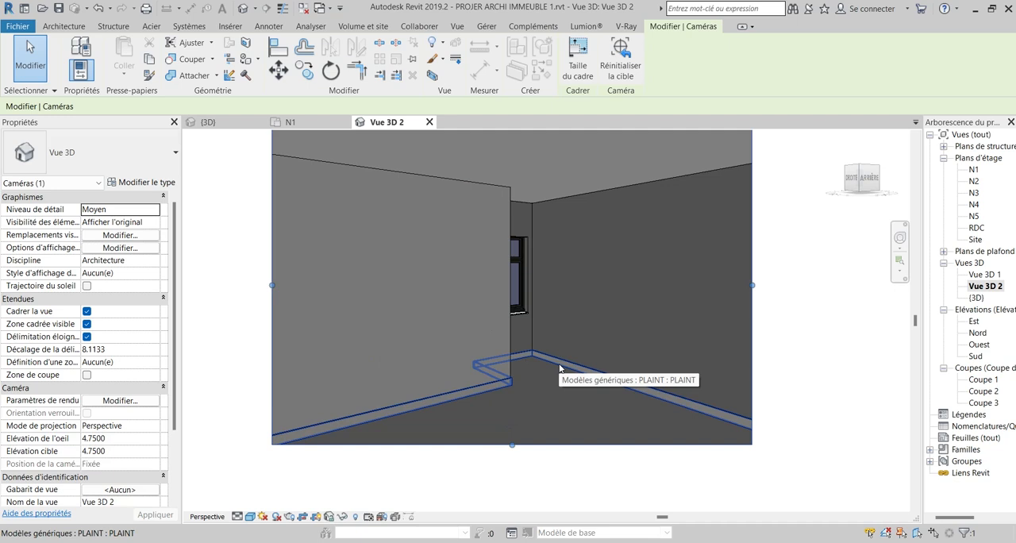
middle_click_drag(561, 374, 556, 371)
middle_click_drag(660, 419, 653, 443)
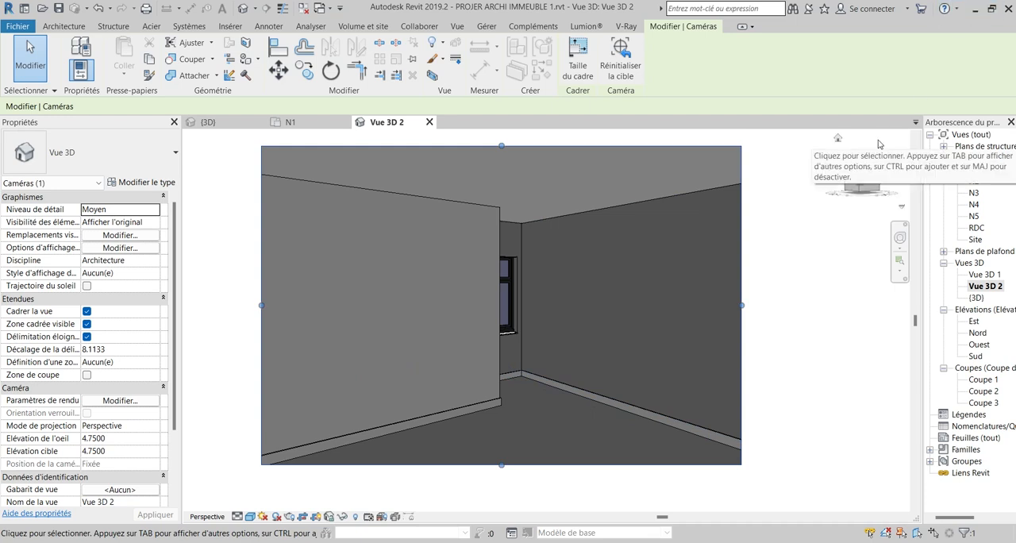
key("super+period")
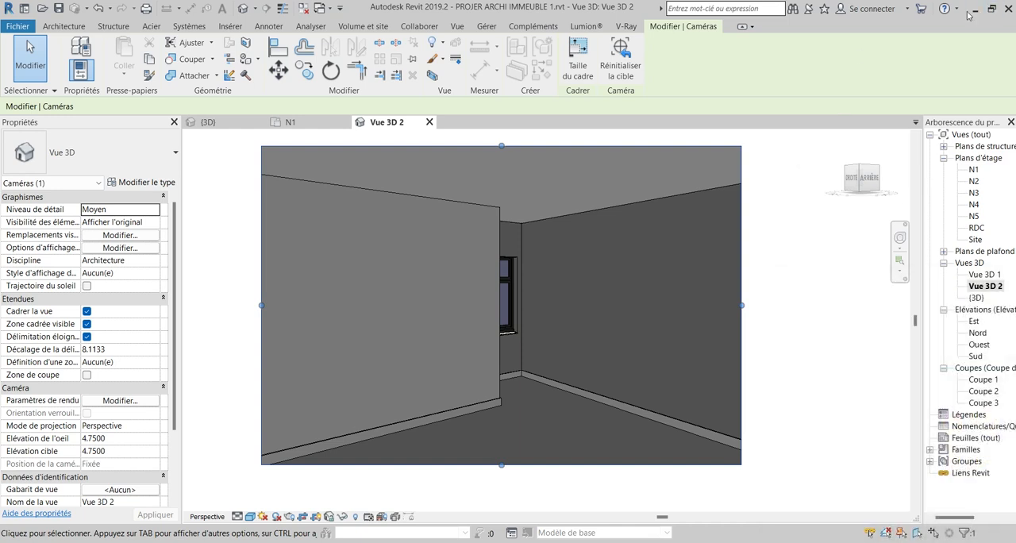
key("super+period")
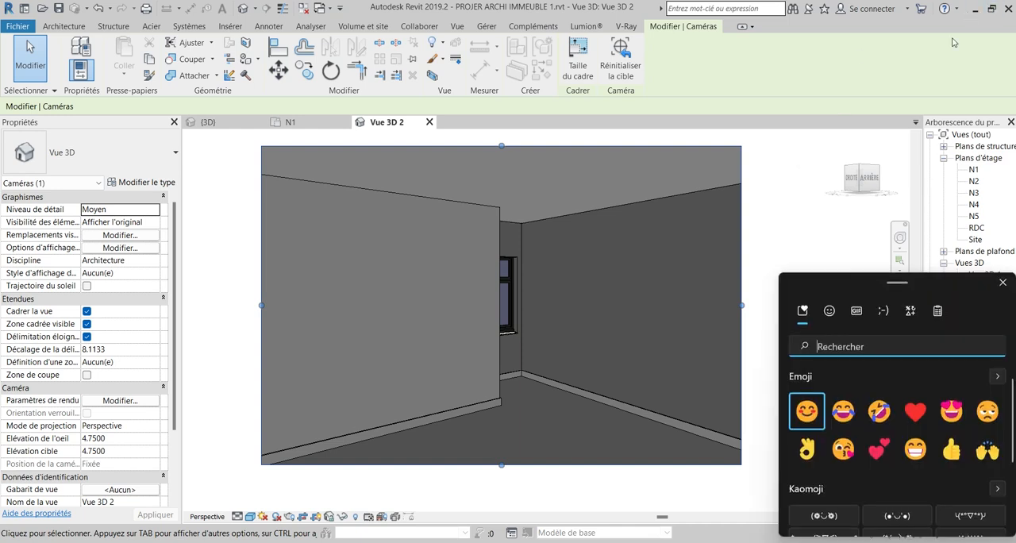
Minimize Revit, launch Lumion 12.5 and create a new project from the Environnement Plaine template.
left_click(970, 9)
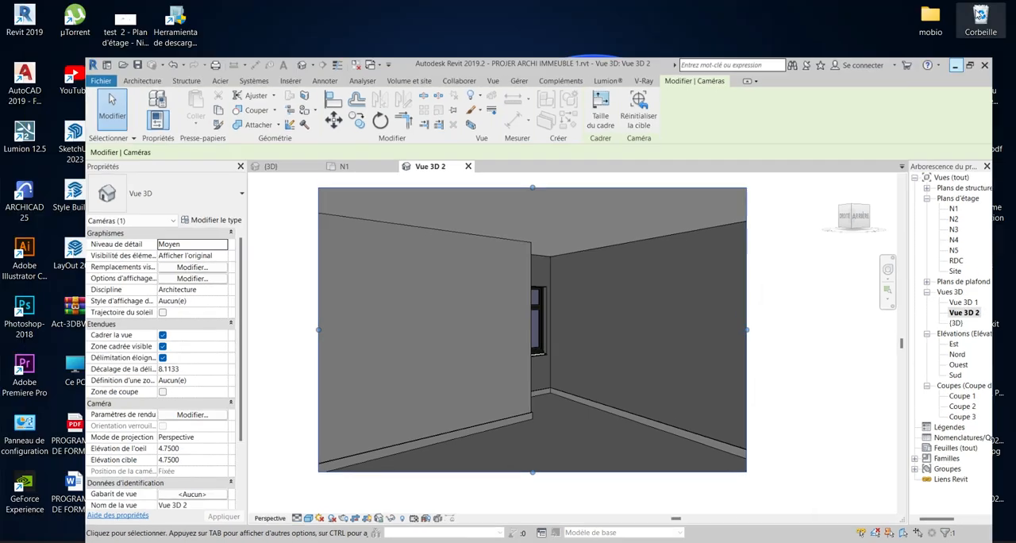
double_click(24, 136)
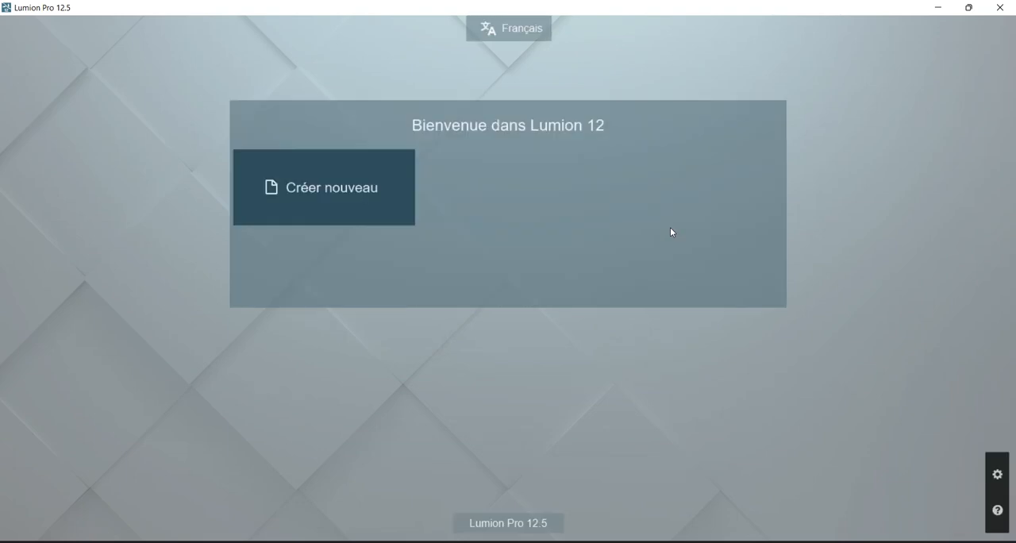
left_click(379, 200)
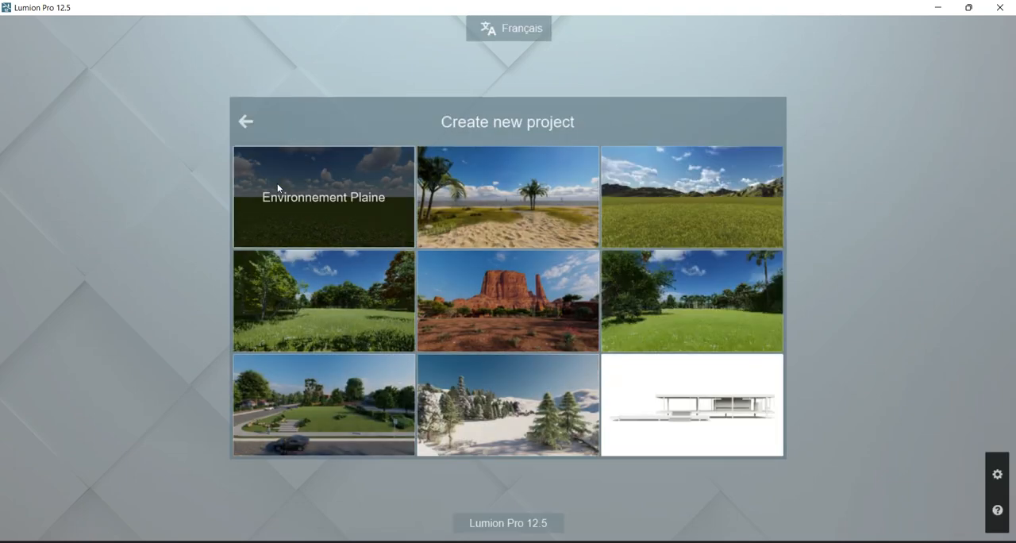
left_click(322, 185)
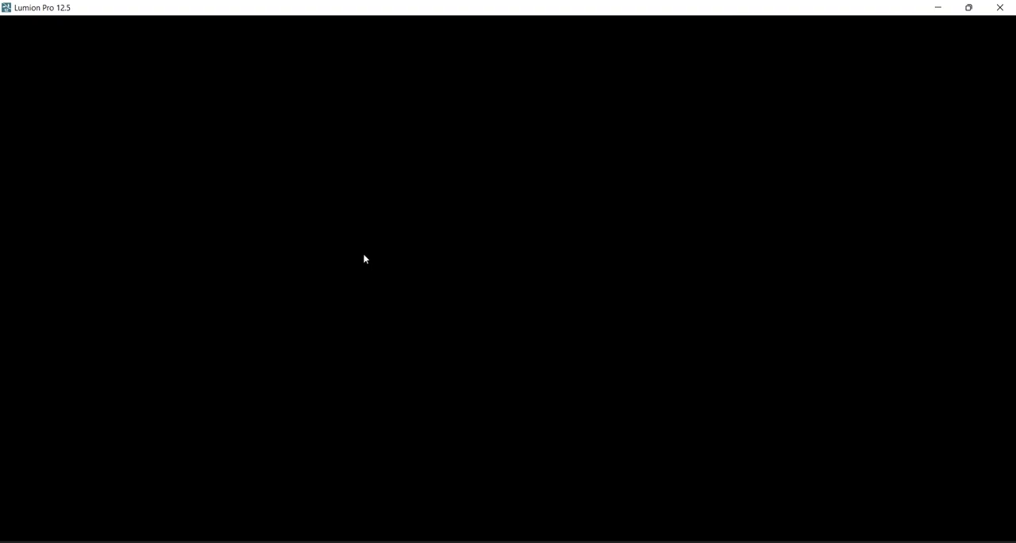
right_click_drag(363, 253, 678, 346)
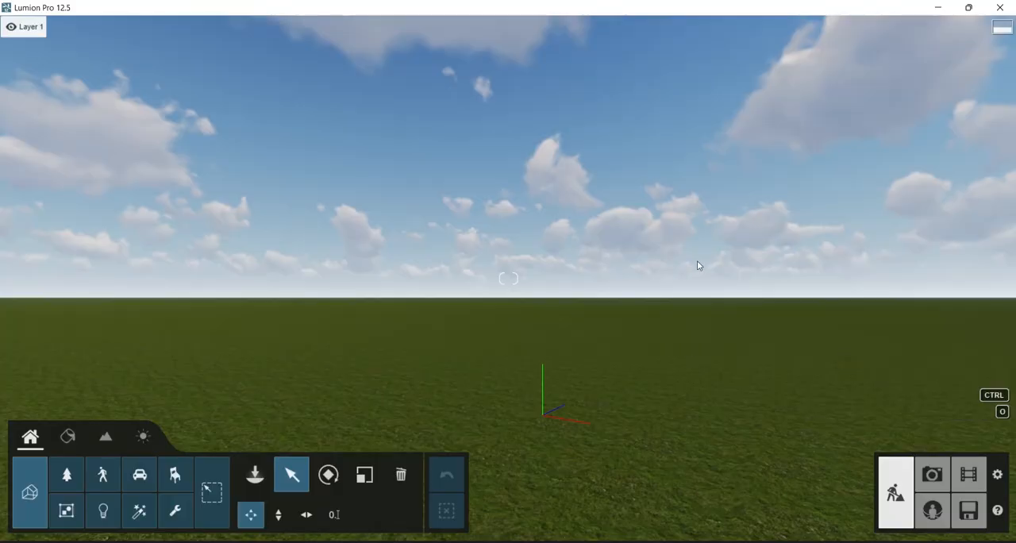
Switch back to Revit and start LiveSync to send the model and camera view to Lumion.
key("alt+Tab")
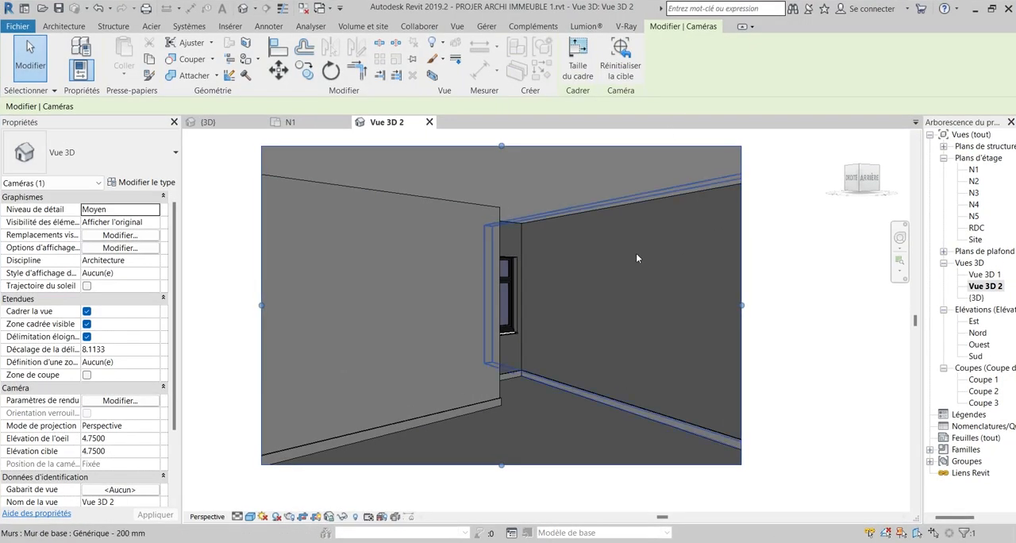
left_click(579, 27)
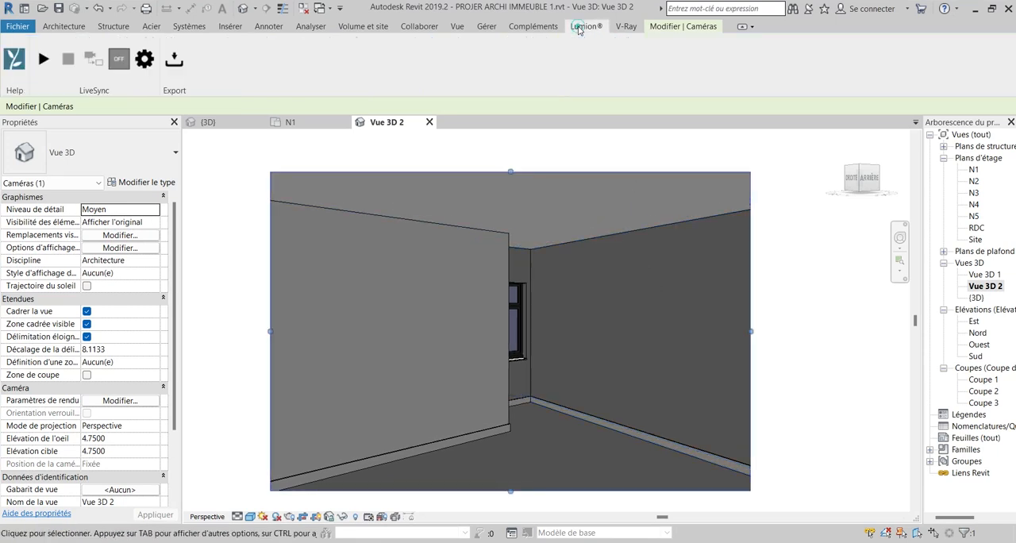
left_click(44, 58)
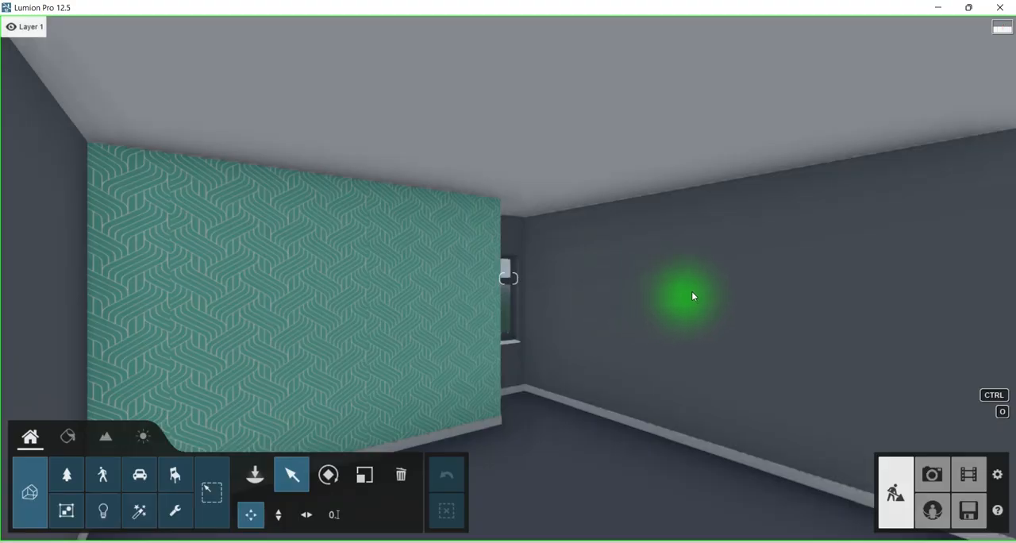
Examine the synchronized room in Lumion from several positions, including the patterned wall, window, ceiling and floor.
right_click_drag(691, 291, 659, 291)
right_click_drag(508, 279, 540, 291)
right_click_drag(694, 291, 623, 271)
key("w")
key("s")
right_click_drag(752, 277, 767, 277)
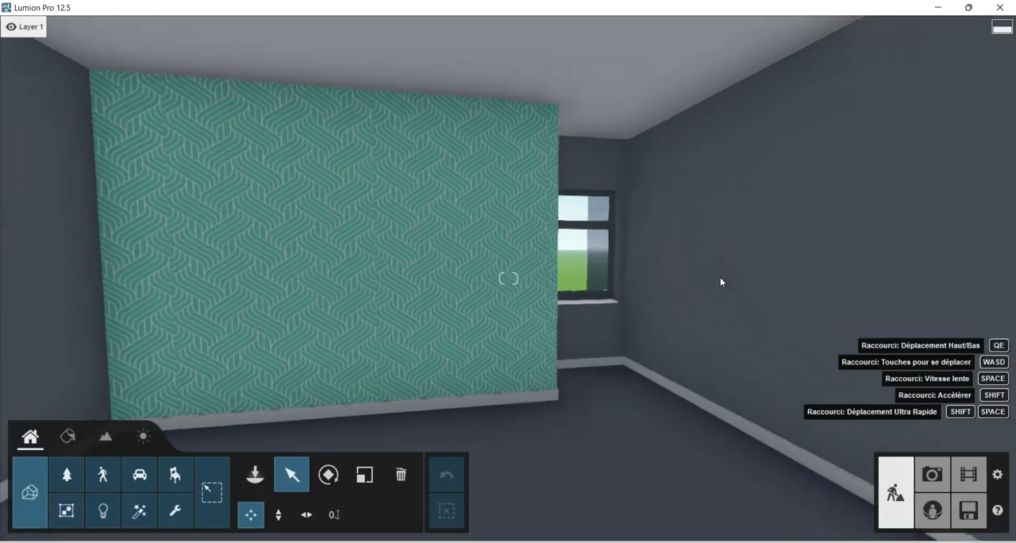
right_click_drag(510, 231, 636, 225)
key("a")
right_click_drag(457, 233, 585, 233)
right_click(483, 251)
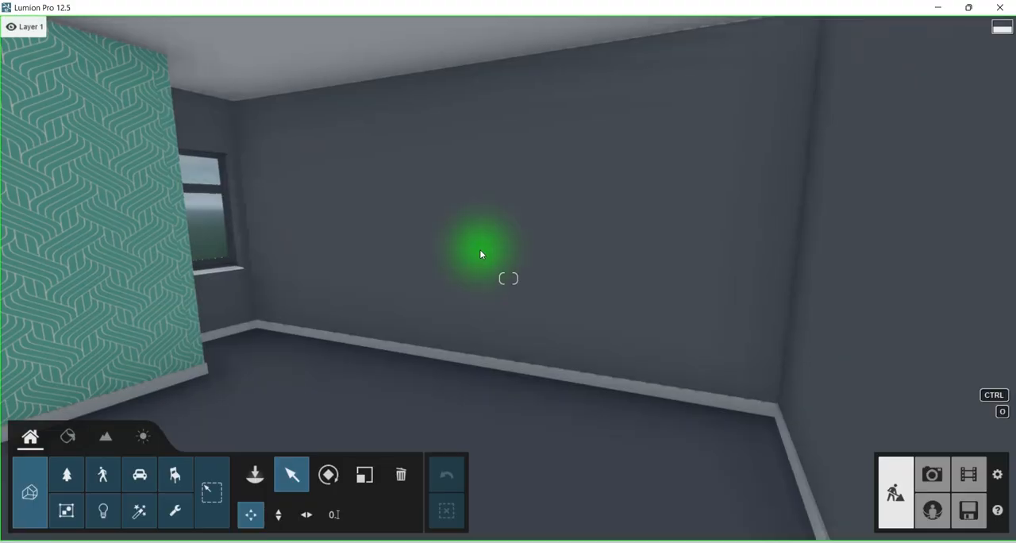
key("w")
right_click_drag(508, 279, 508, 247)
right_click(370, 389)
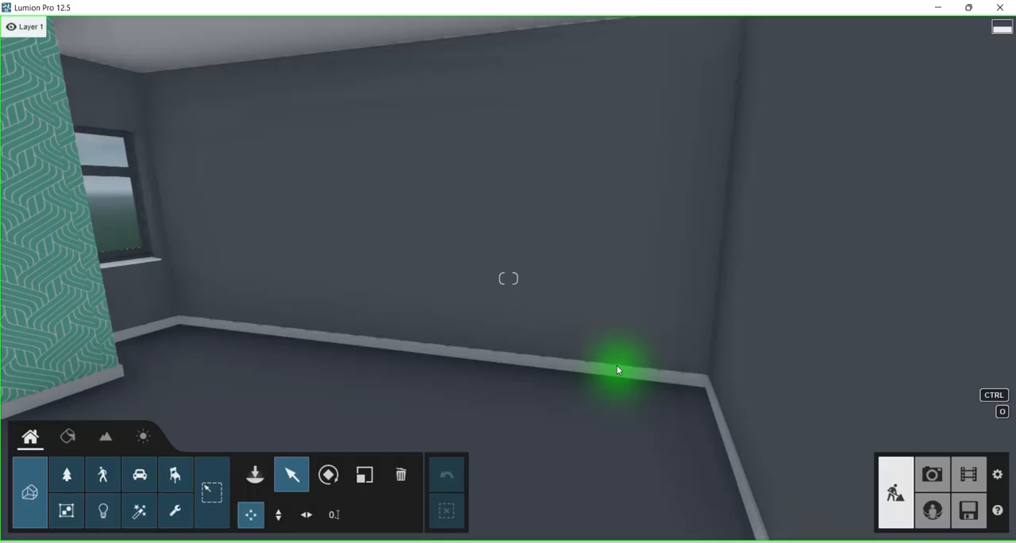
right_click_drag(618, 372, 648, 378)
key("a")
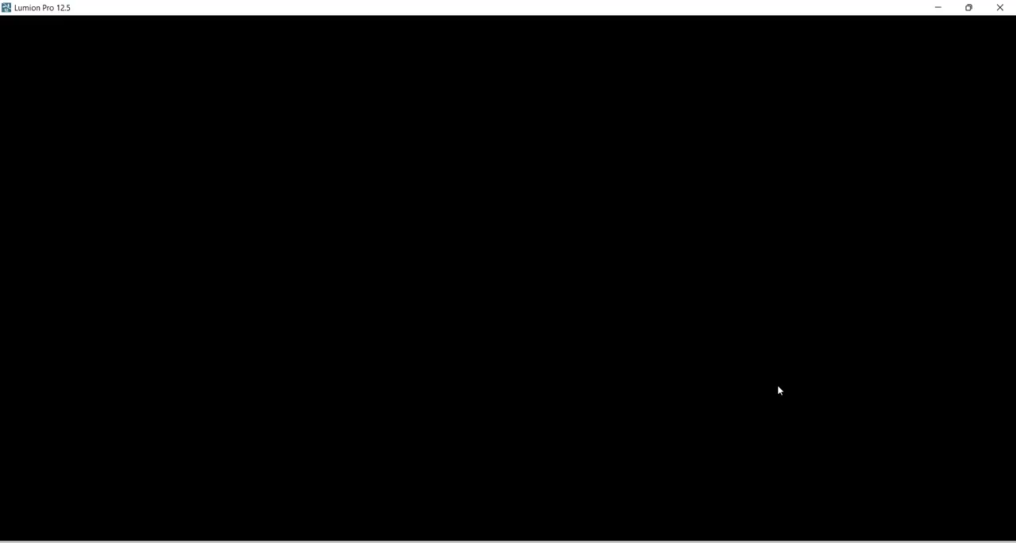
right_click_drag(630, 282, 492, 307)
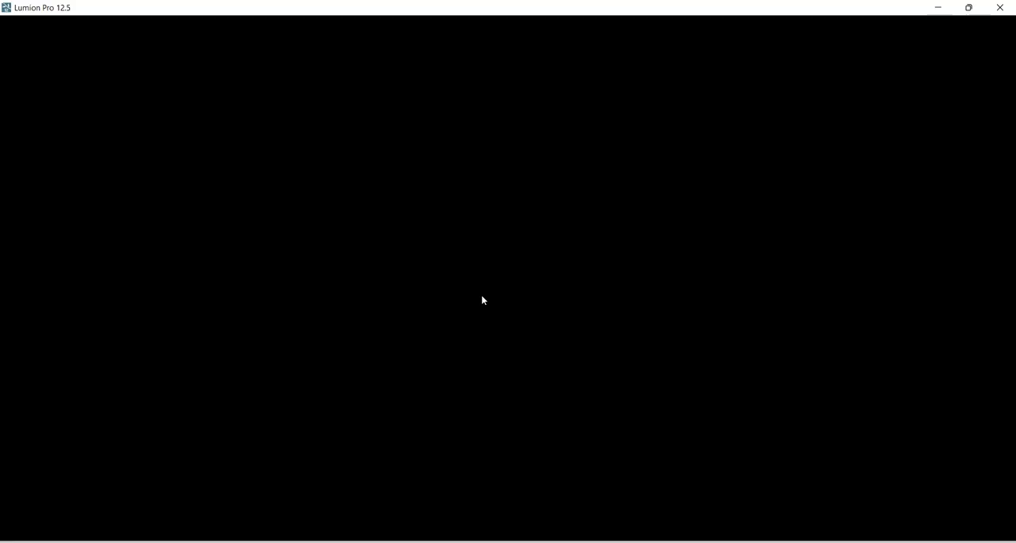
right_click_drag(482, 300, 588, 274)
right_click_drag(508, 279, 454, 227)
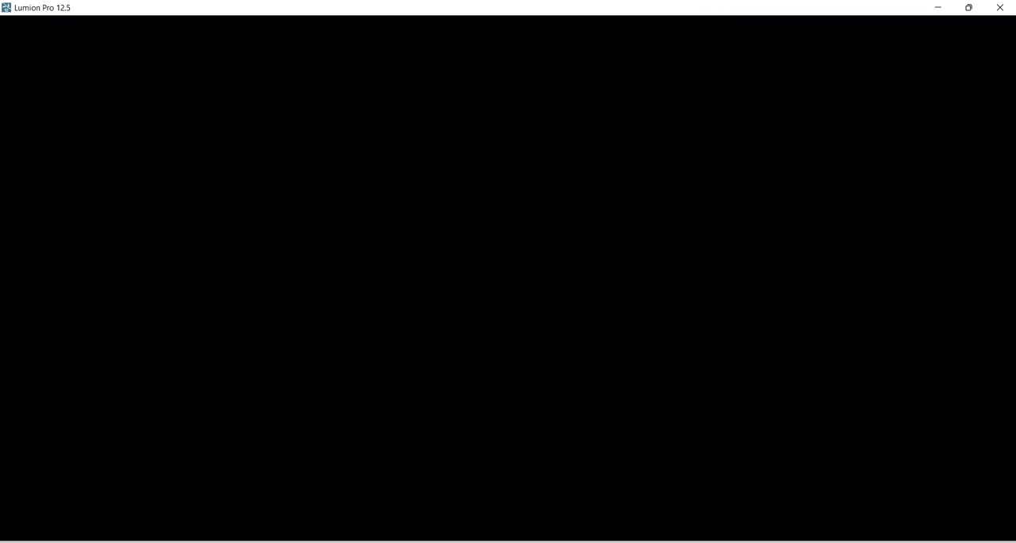
right_click_drag(508, 278, 755, 516)
right_click_drag(486, 196, 508, 184)
Switch to Revit, start placing a component and open the Installations électriques > Luminaires > Au Plafond family folder.
mouse_move(760, 540)
left_click(768, 492)
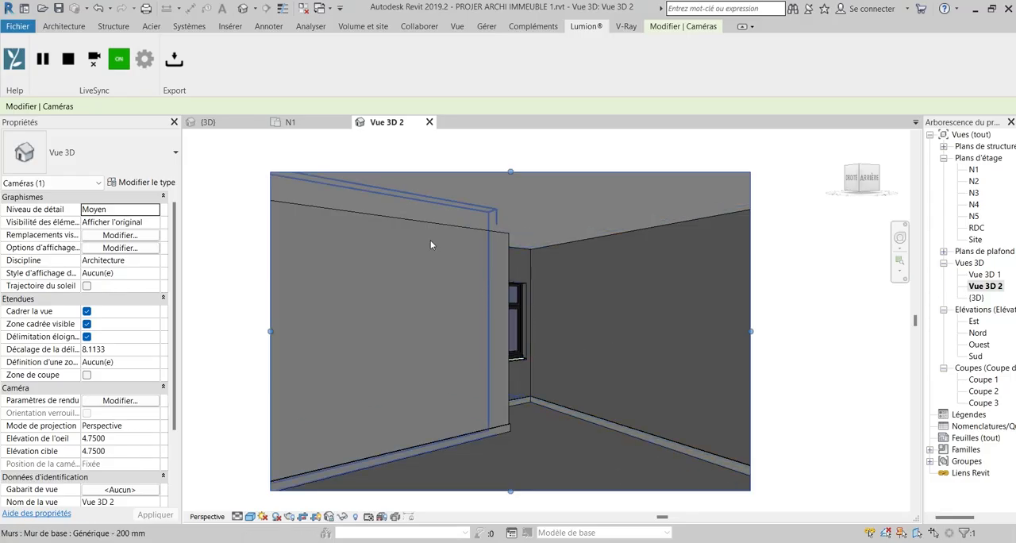
left_click(62, 29)
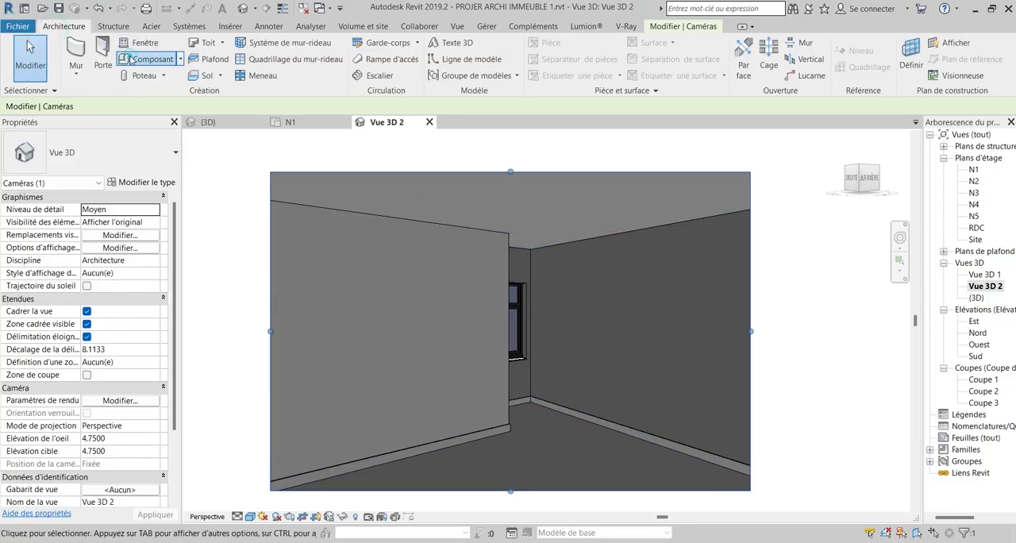
left_click(147, 59)
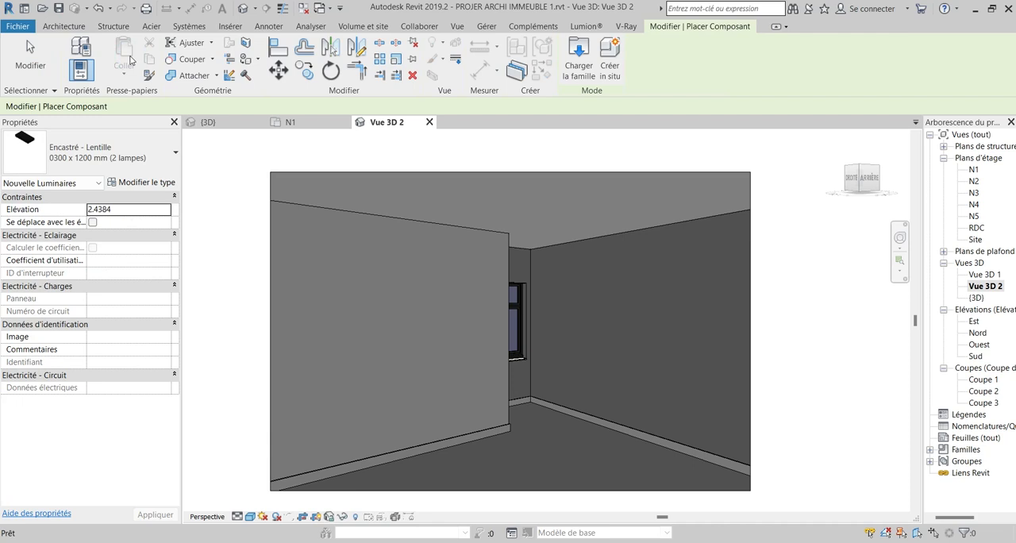
left_click(579, 60)
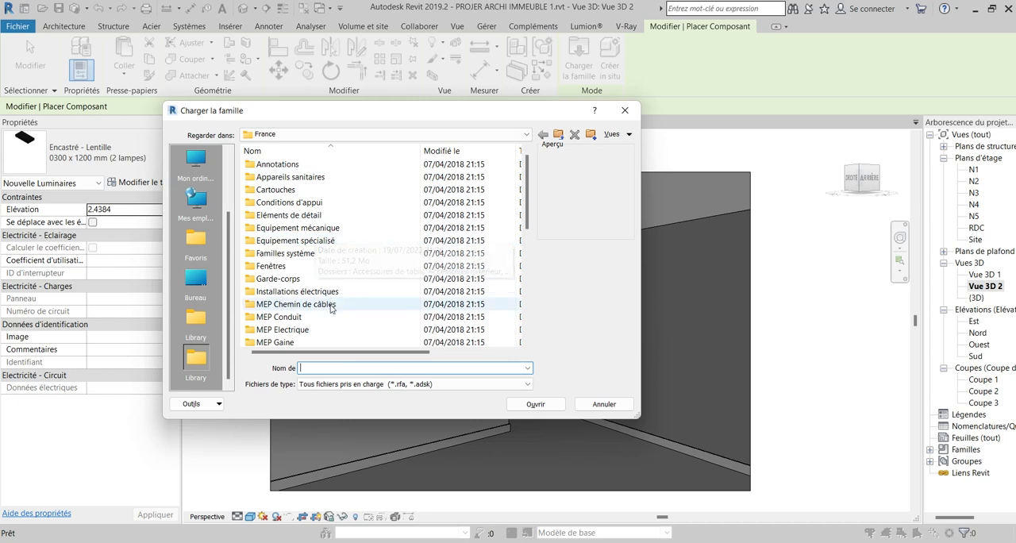
double_click(300, 291)
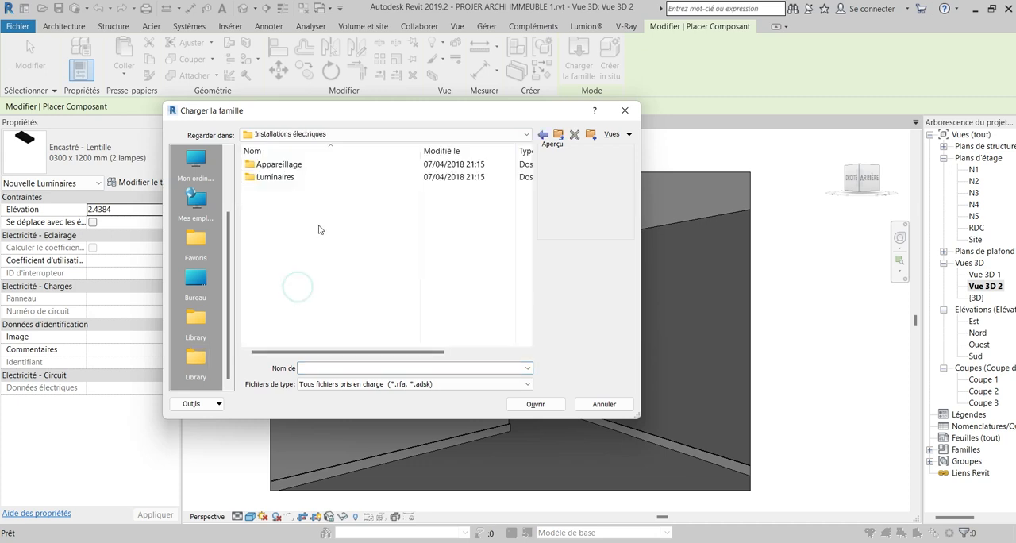
double_click(293, 178)
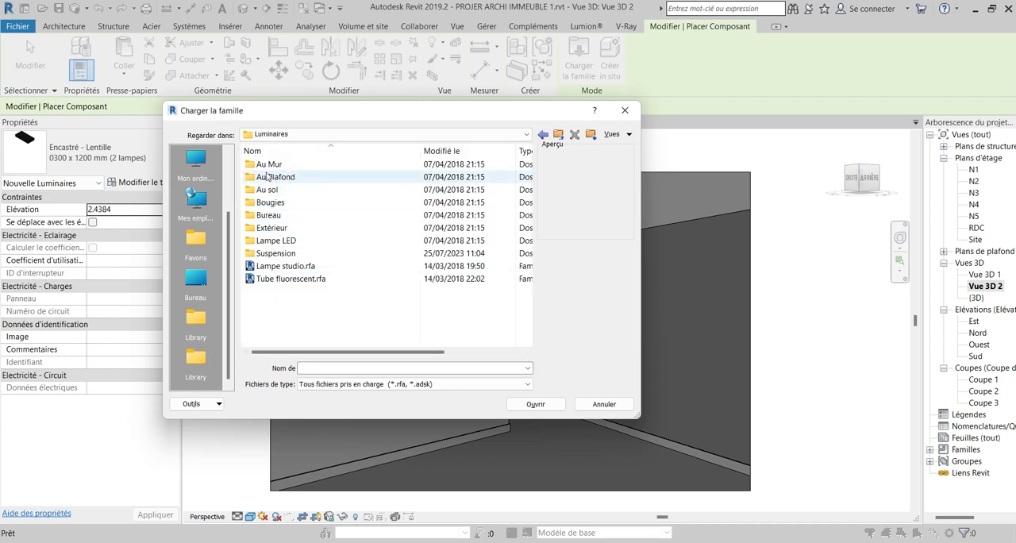
double_click(313, 176)
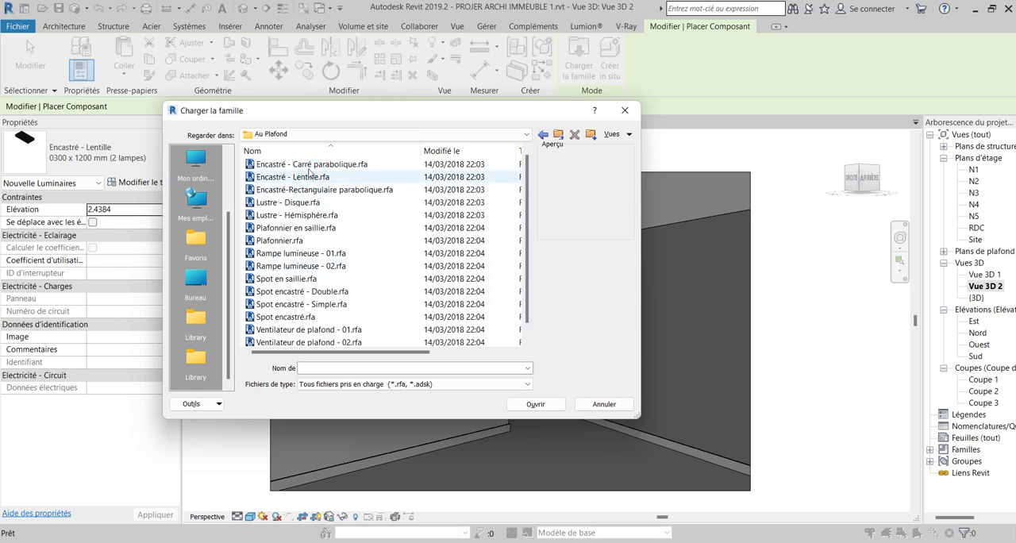
Preview the recessed ceiling light families and load Encastré - Lentille.rfa.
left_click(309, 164)
key("Down")
key("Down")
key("Down")
key("Up")
key("Up")
key("Down")
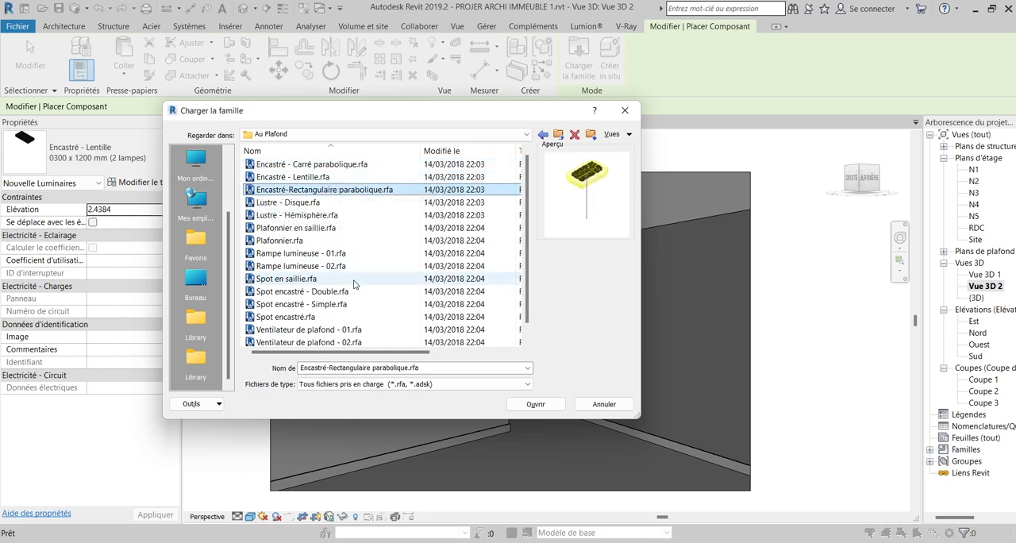
left_click(323, 178)
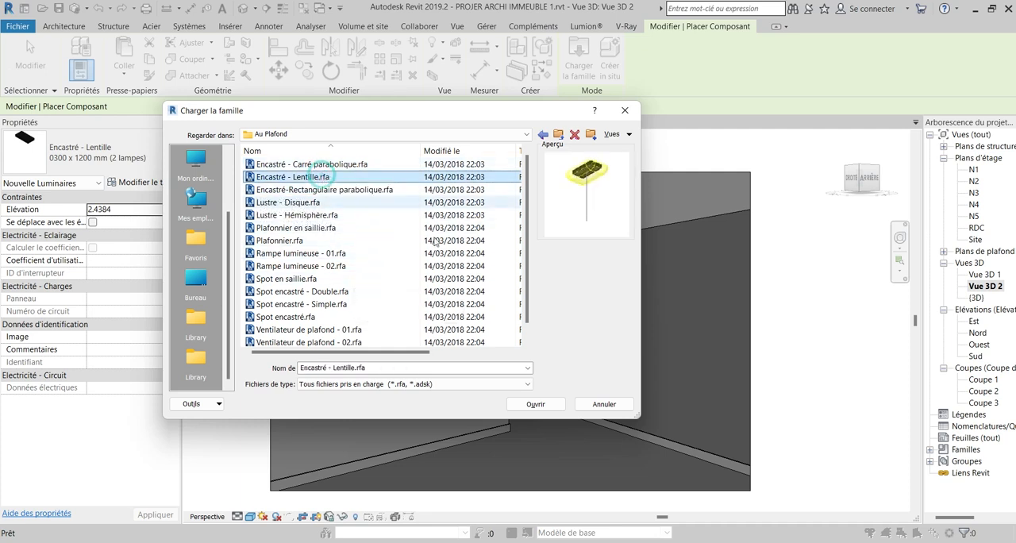
left_click(540, 404)
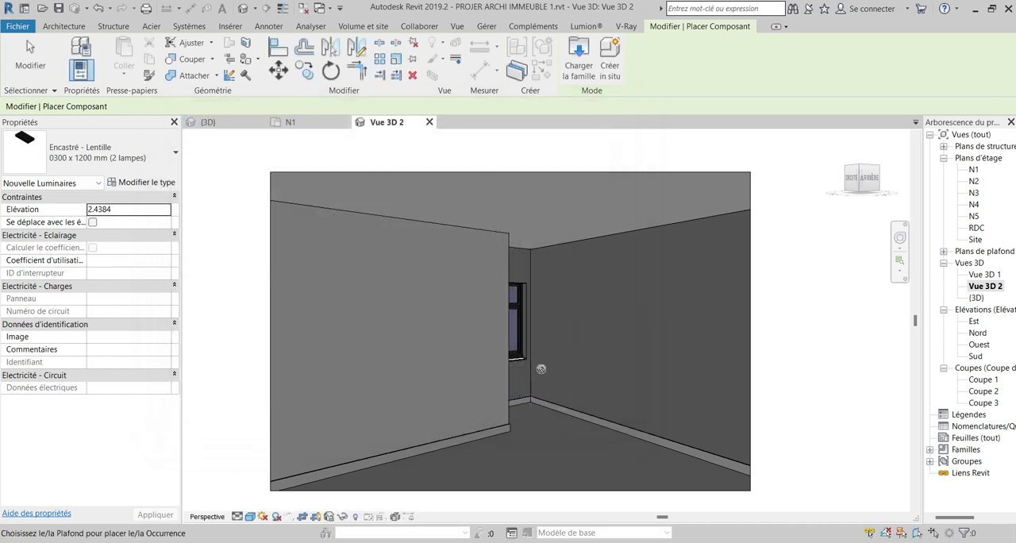
Place one Encastré - Lentille 0300 x 1200 mm (2 lampes) light on the room's ceiling in Vue 3D 2.
left_click(535, 199)
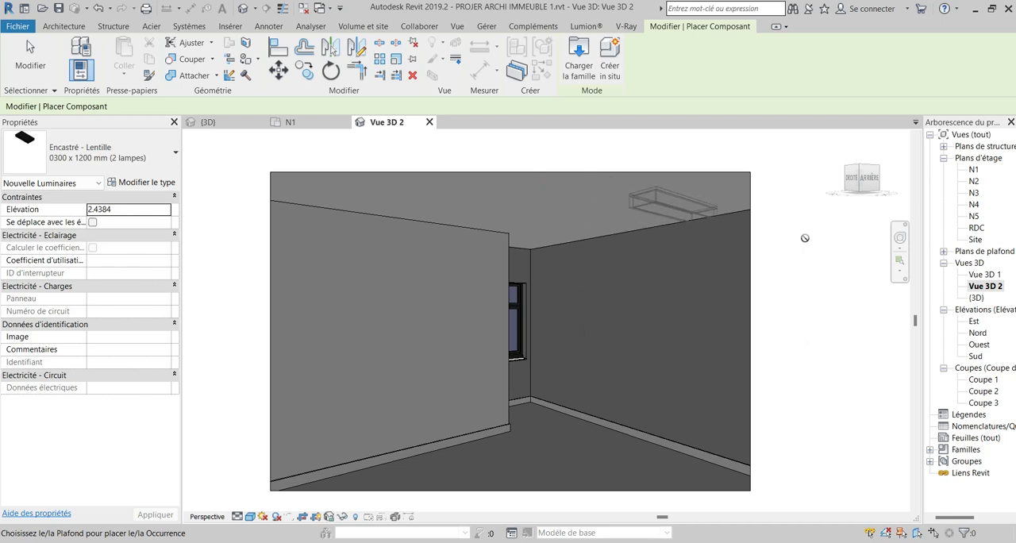
left_click(900, 240)
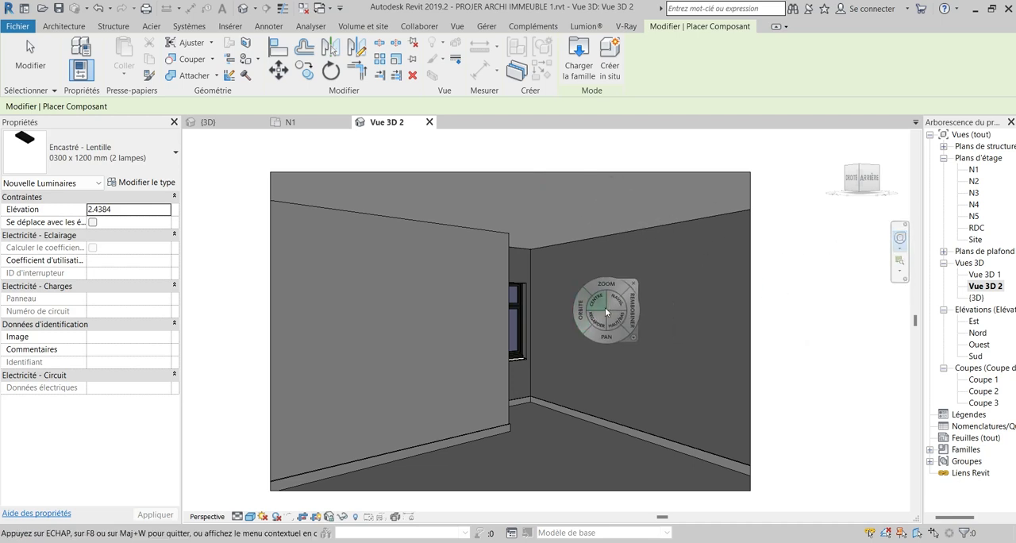
left_click_drag(591, 317, 796, 290)
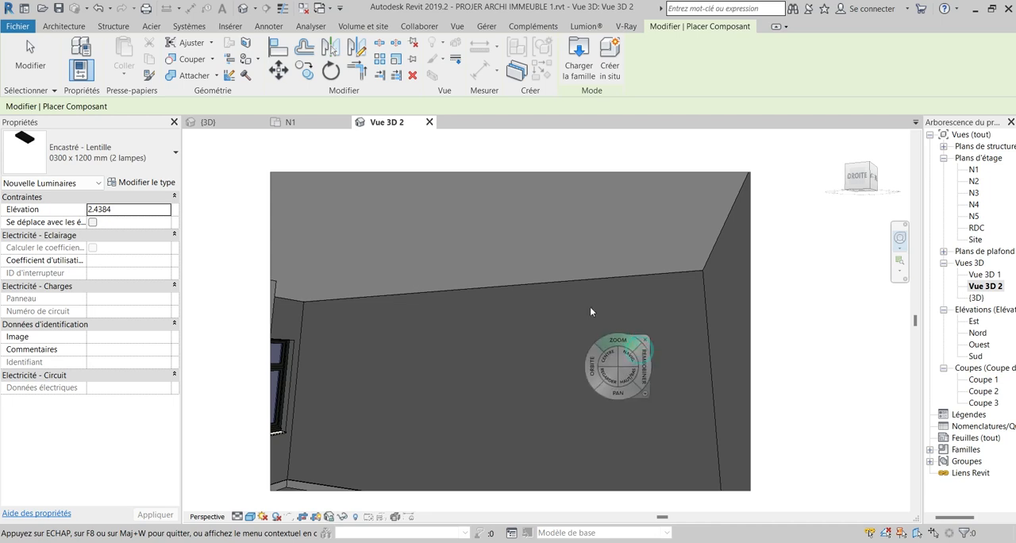
left_click(599, 253)
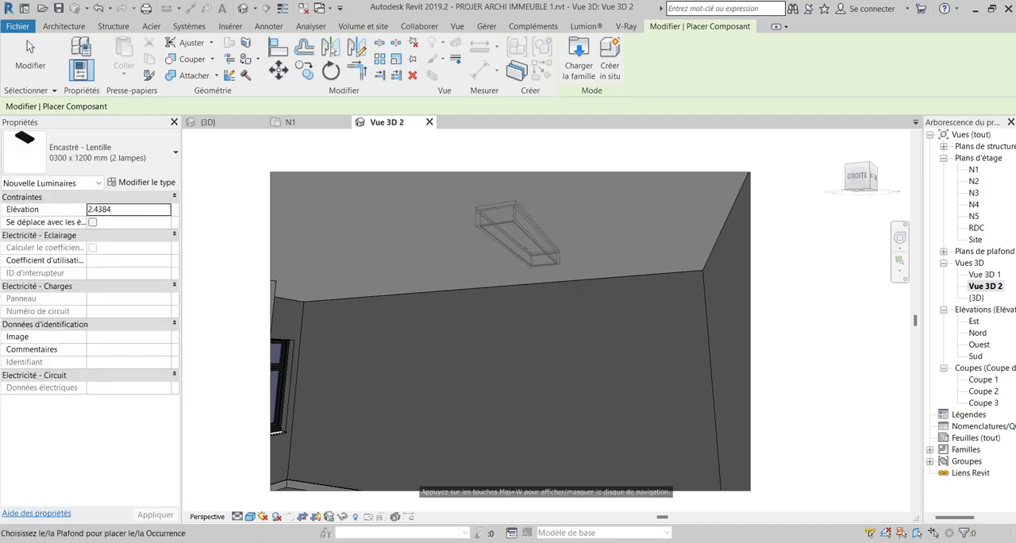
left_click(519, 261)
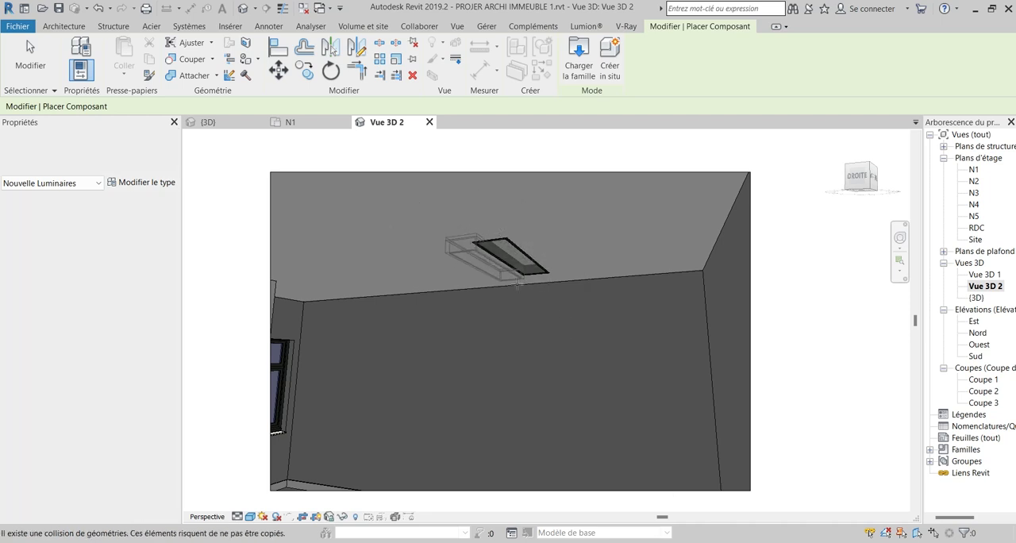
right_click(513, 378)
left_click(843, 310)
left_click(897, 237)
left_click_drag(803, 309, 559, 404)
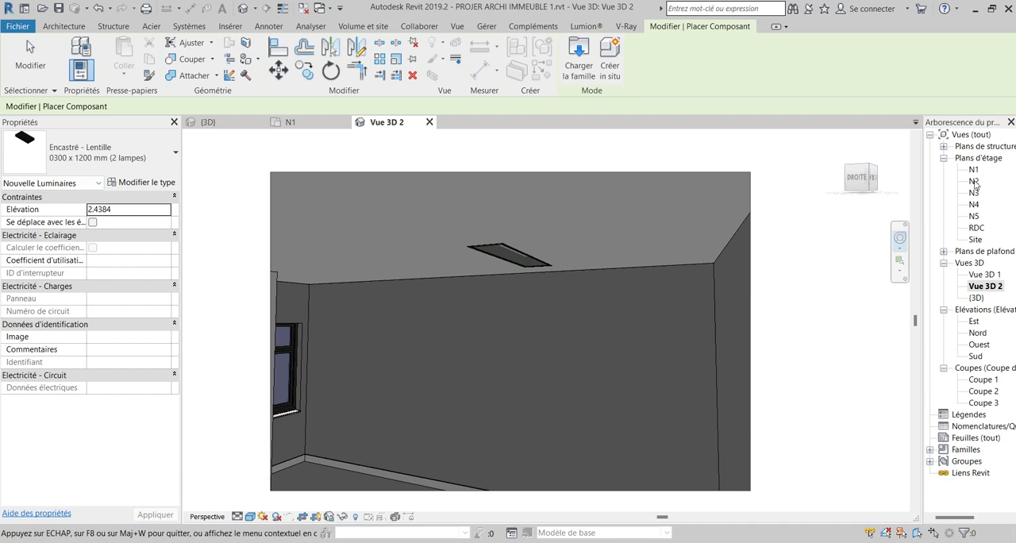
End the light placement and open the N1 ceiling plan at the room with the recessed light.
left_click(944, 158)
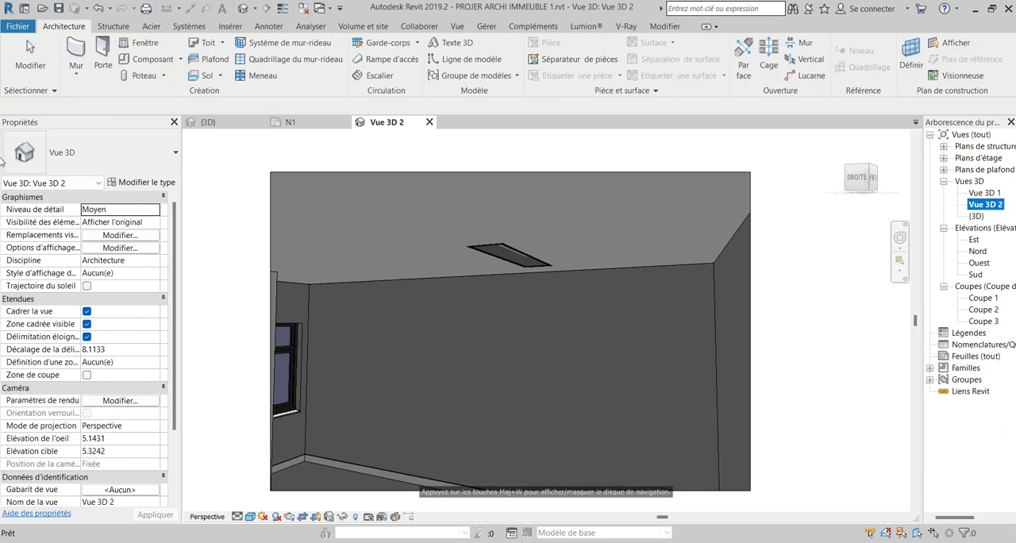
left_click(944, 170)
double_click(974, 183)
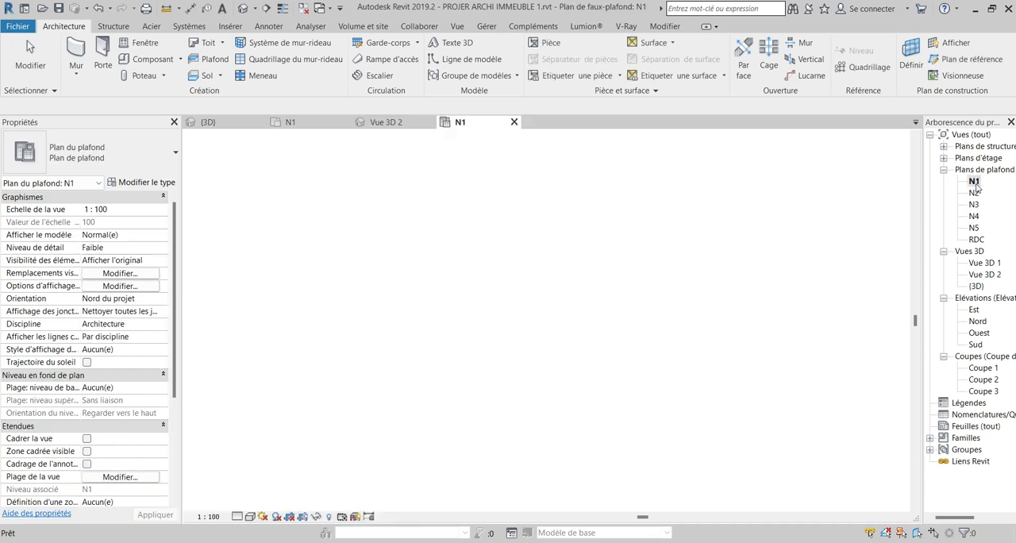
scroll(493, 365, "up", 8)
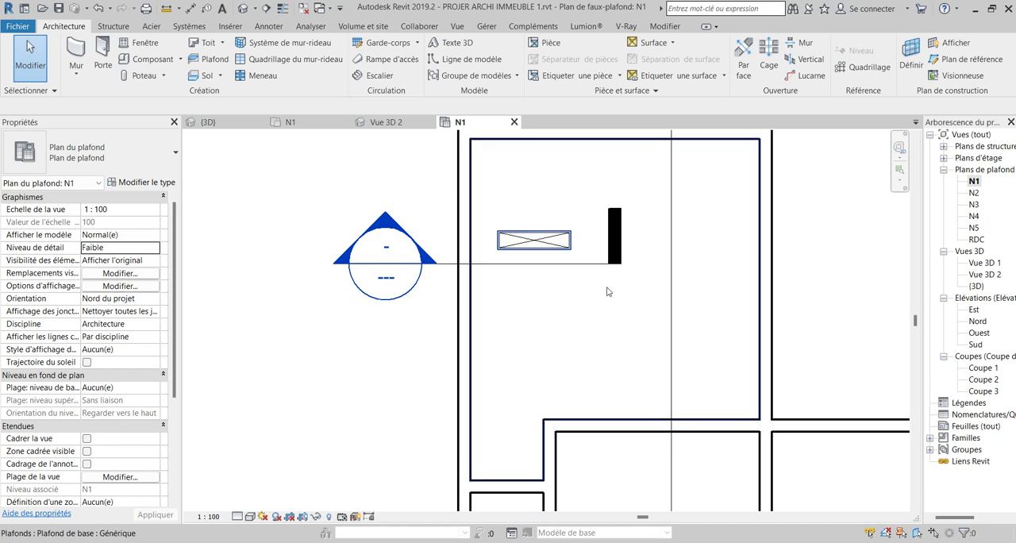
Move the horizontal recessed light to about 1.3 m below the room's upper wall and 3.05 m from its right wall.
middle_click_drag(607, 291, 554, 208)
right_click(515, 208)
left_click(352, 258)
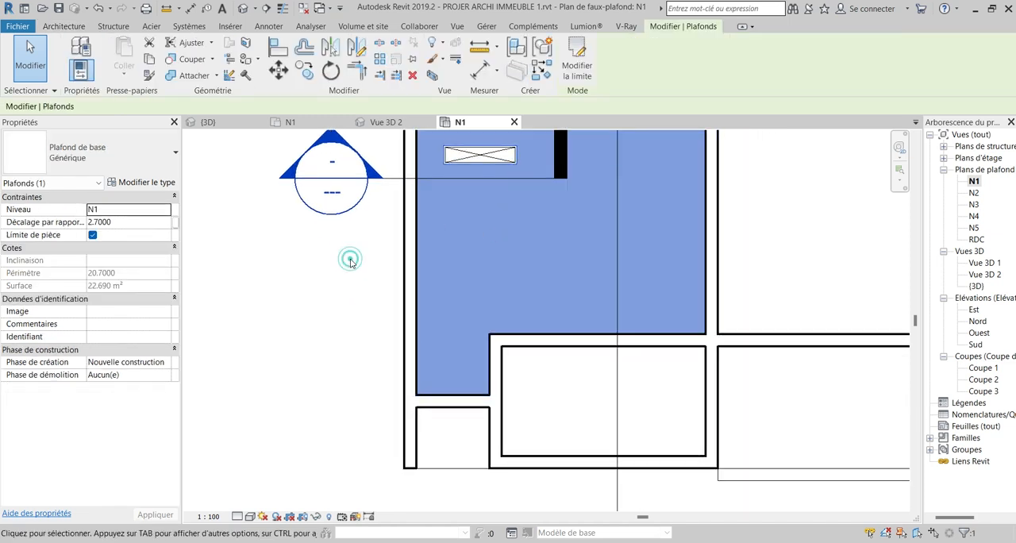
scroll(445, 229, "down", 3)
left_click(338, 327)
scroll(477, 234, "up", 2)
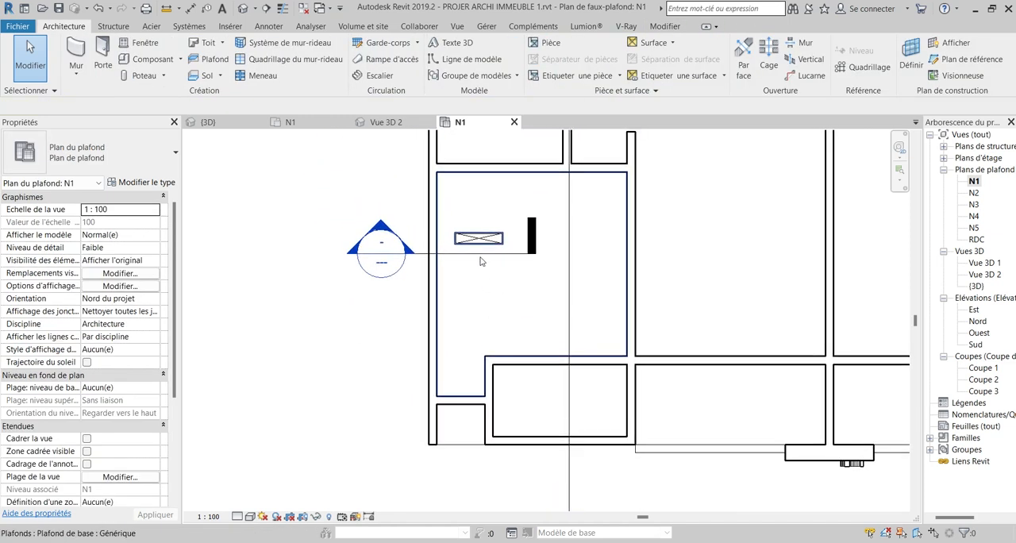
left_click(467, 232)
scroll(490, 242, "down", 1)
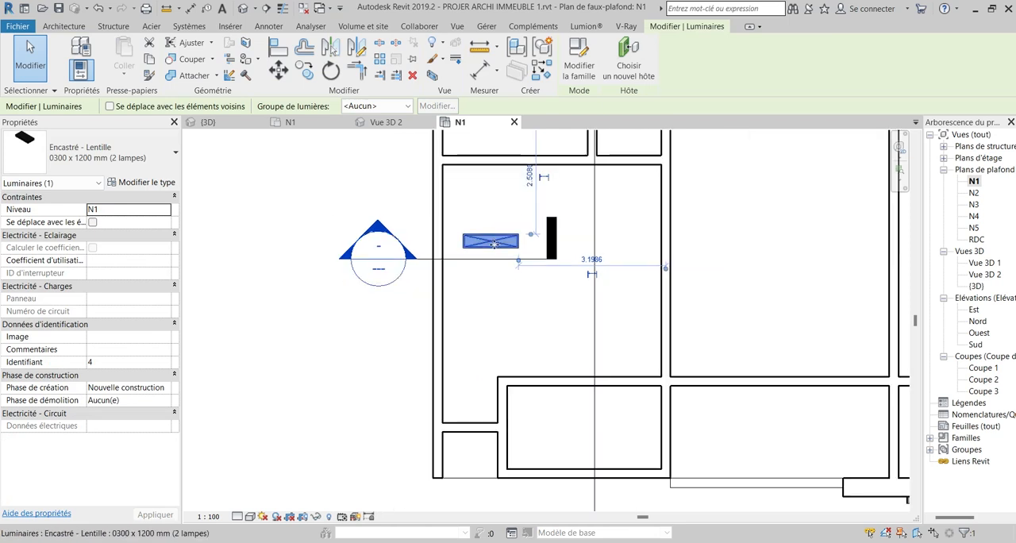
left_click_drag(499, 238, 506, 224)
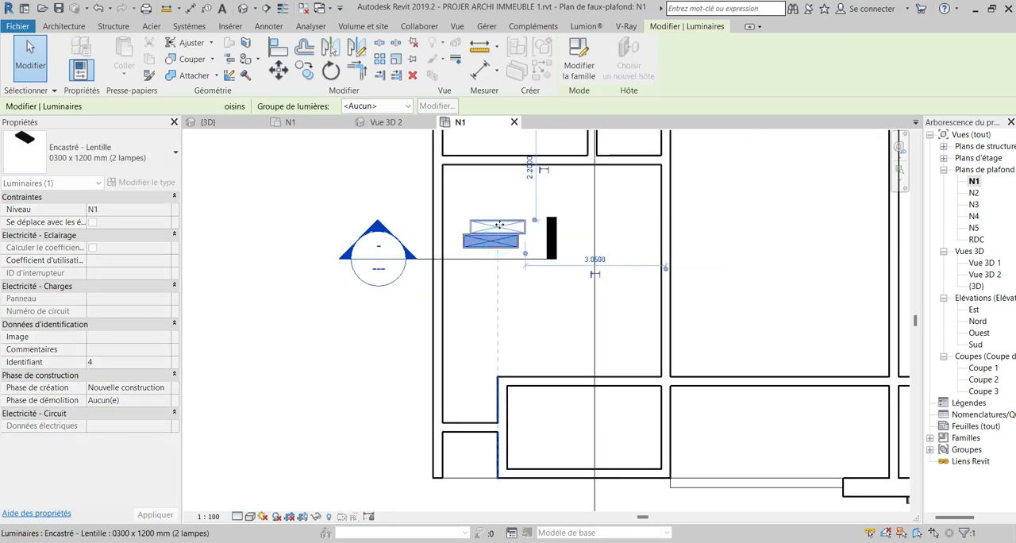
Create a similar Encastré - Lentille 0300 x 1200 mm light 2.2 m below the room's upper wall, aligned under the first, and end placement.
right_click(508, 229)
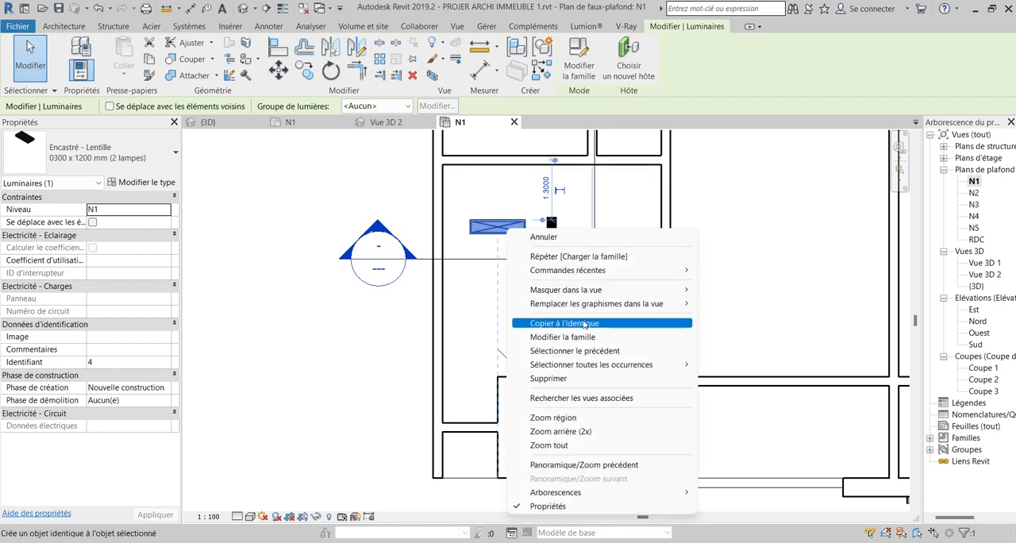
left_click(565, 323)
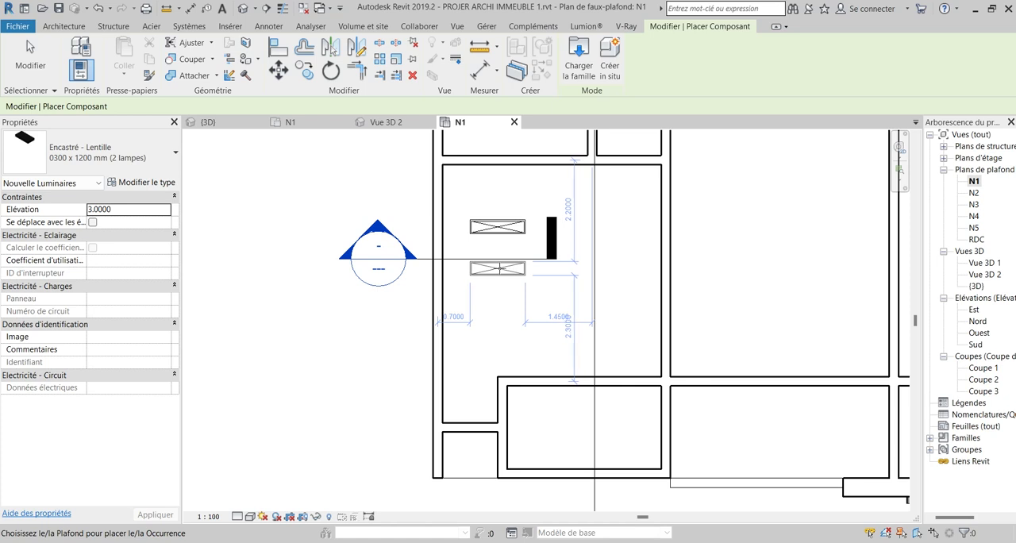
left_click(552, 239)
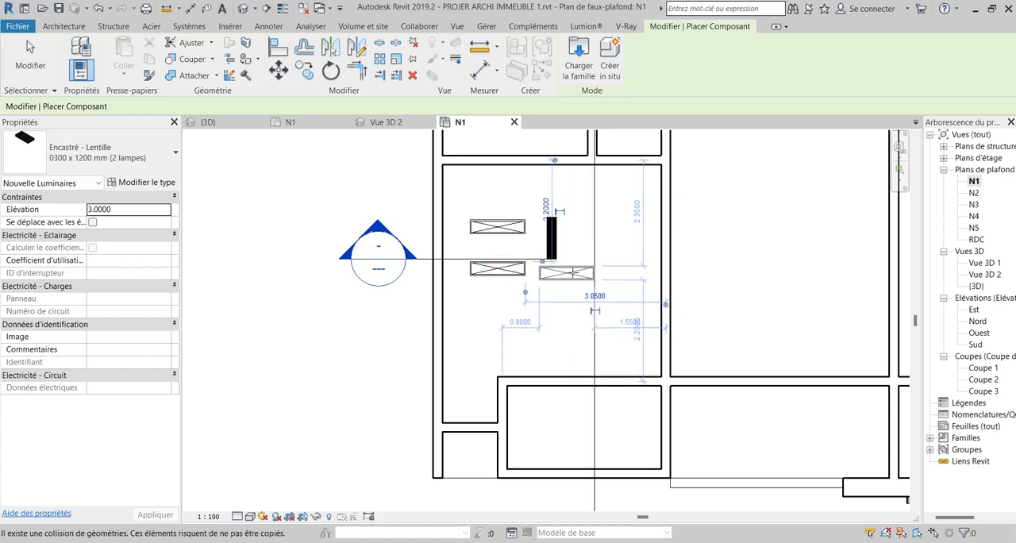
key("Escape")
key("Escape")
key("Escape")
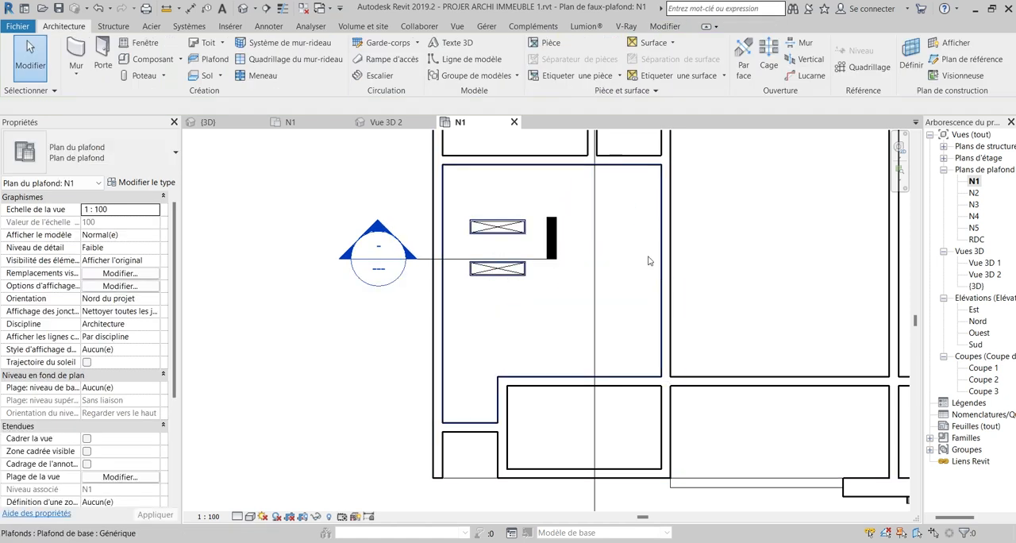
Open Vue 3D 1, then switch to Lumion and examine the two ceiling lights and the room from several angles.
double_click(986, 264)
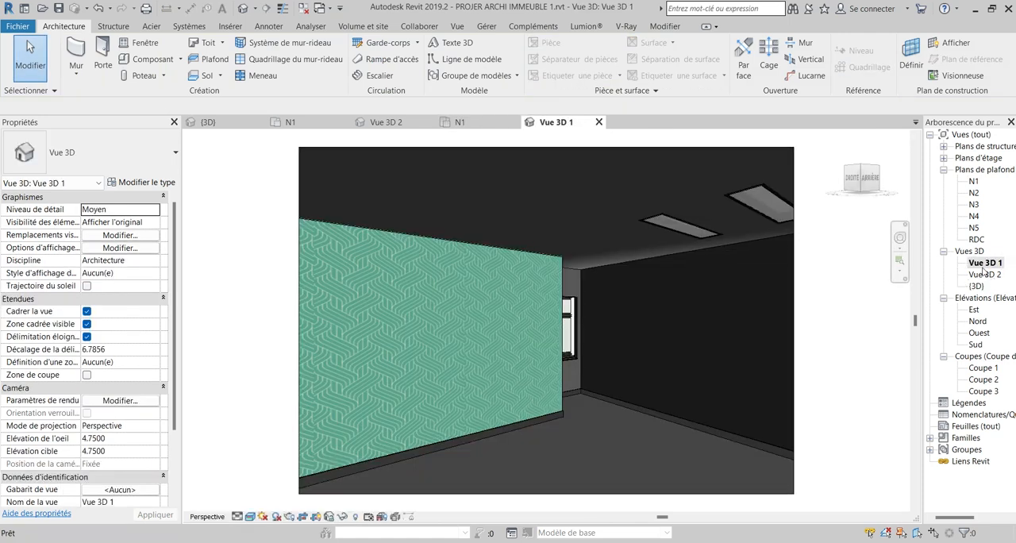
middle_click_drag(644, 376, 659, 342)
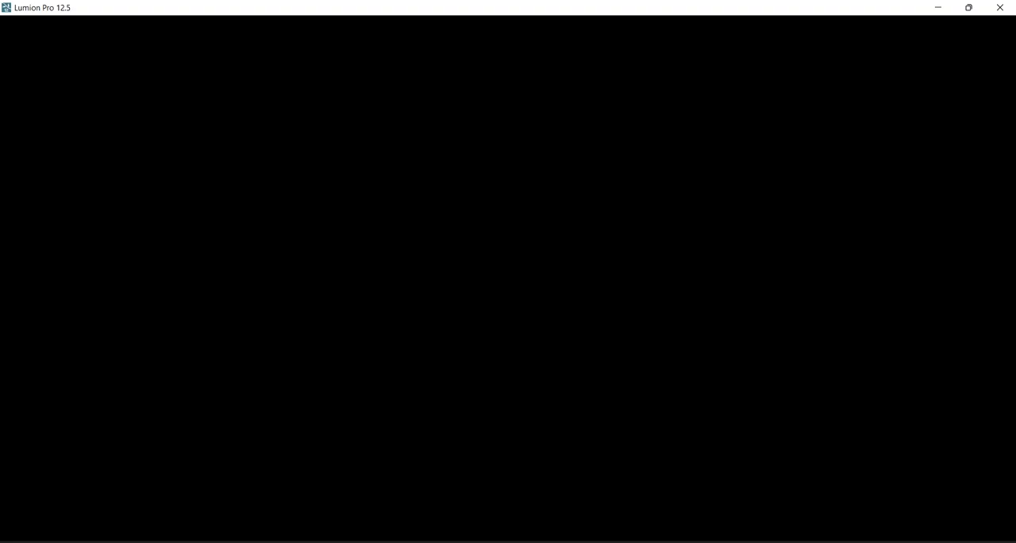
right_click_drag(586, 286, 429, 257)
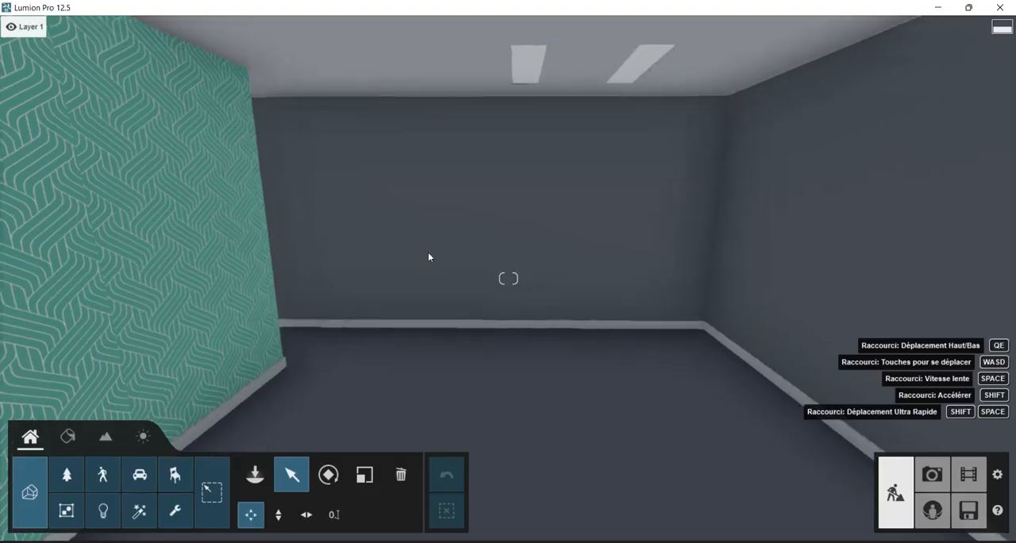
scroll(428, 252, "up", 2)
right_click_drag(503, 291, 505, 278)
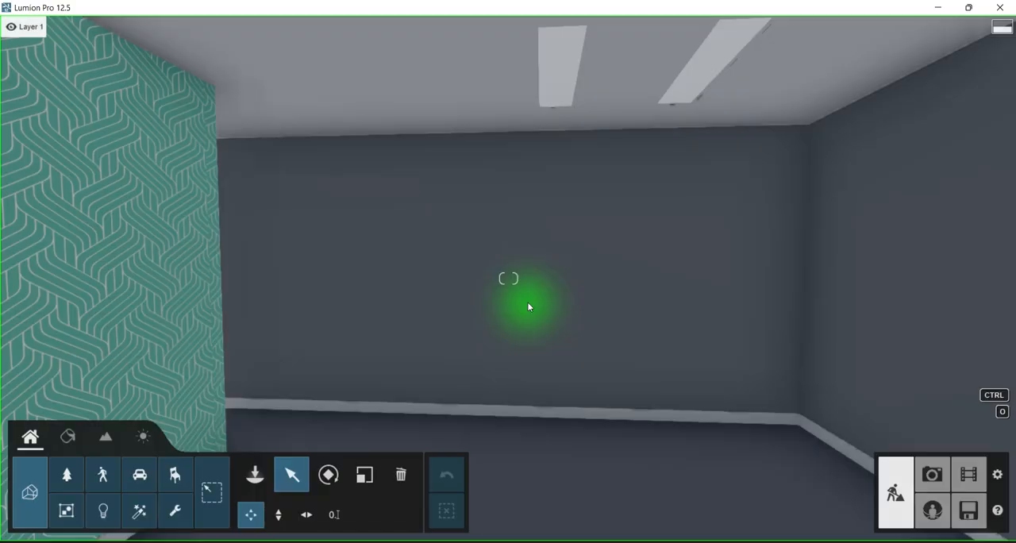
mouse_move(525, 307)
right_mouse_down()
mouse_move(548, 313)
mouse_move(525, 304)
right_mouse_up()
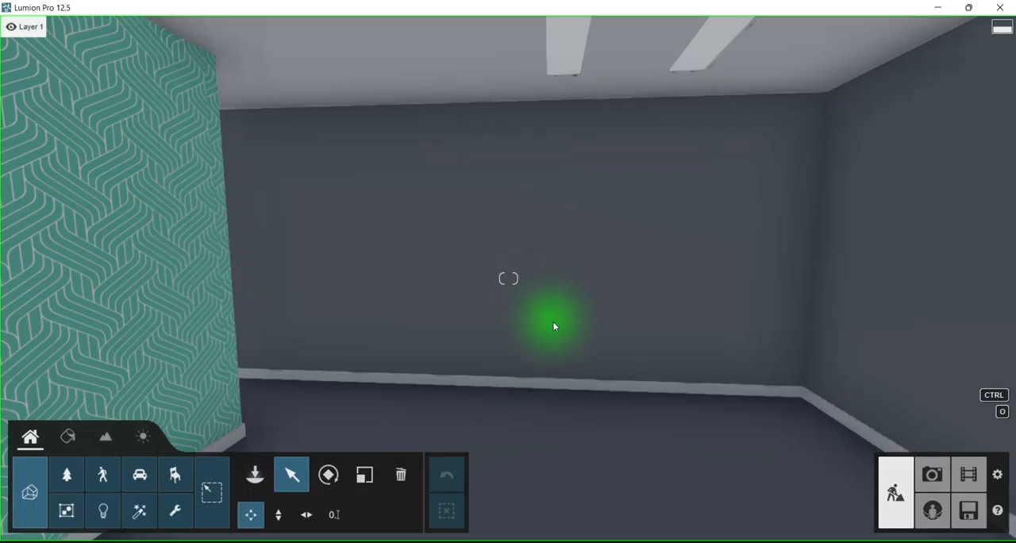
right_click_drag(555, 327, 507, 321)
key("d")
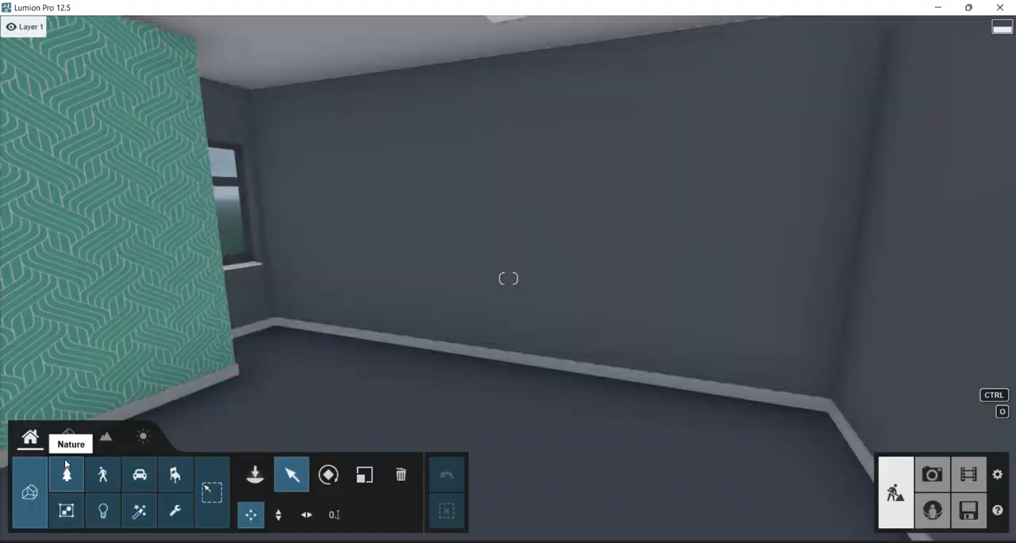
Apply the HQ Tiles 005 interior tile material to the room's floor, Toit par défaut, and check the pattern.
left_click(68, 438)
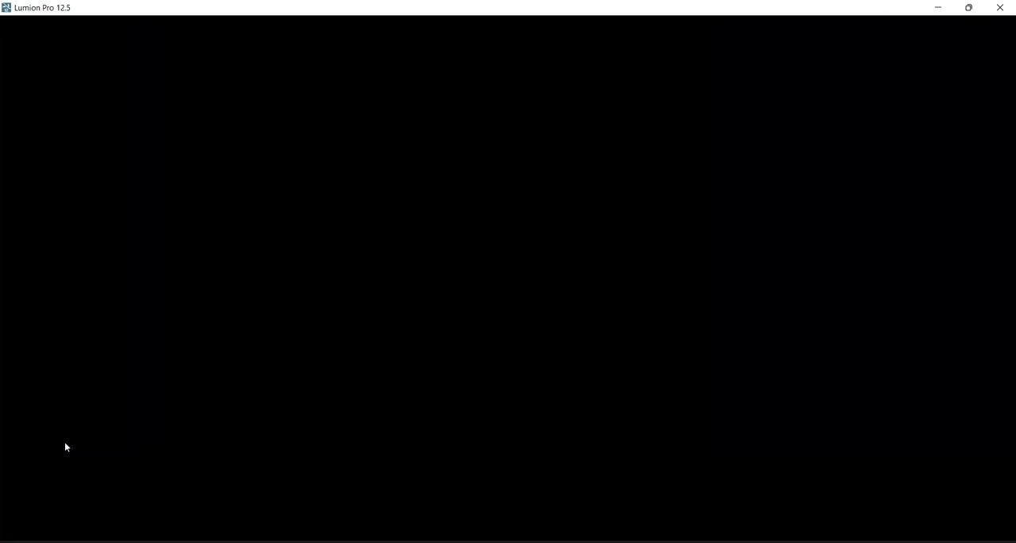
left_click(534, 459)
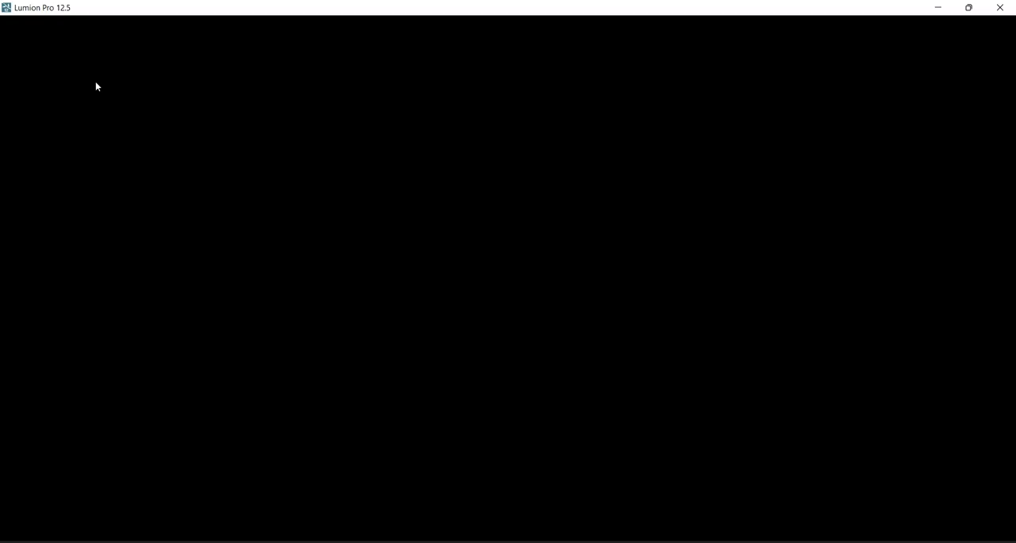
left_click(88, 83)
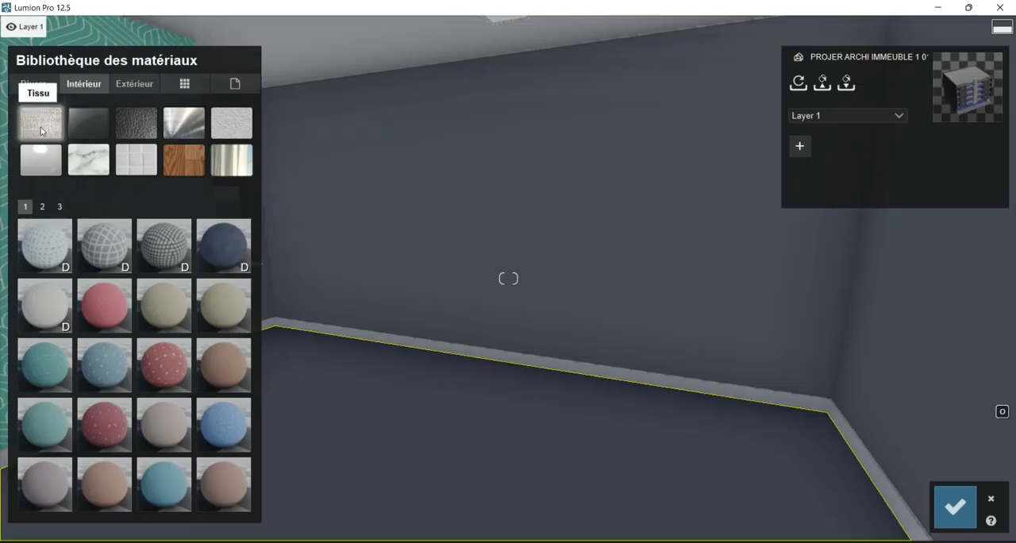
left_click(139, 170)
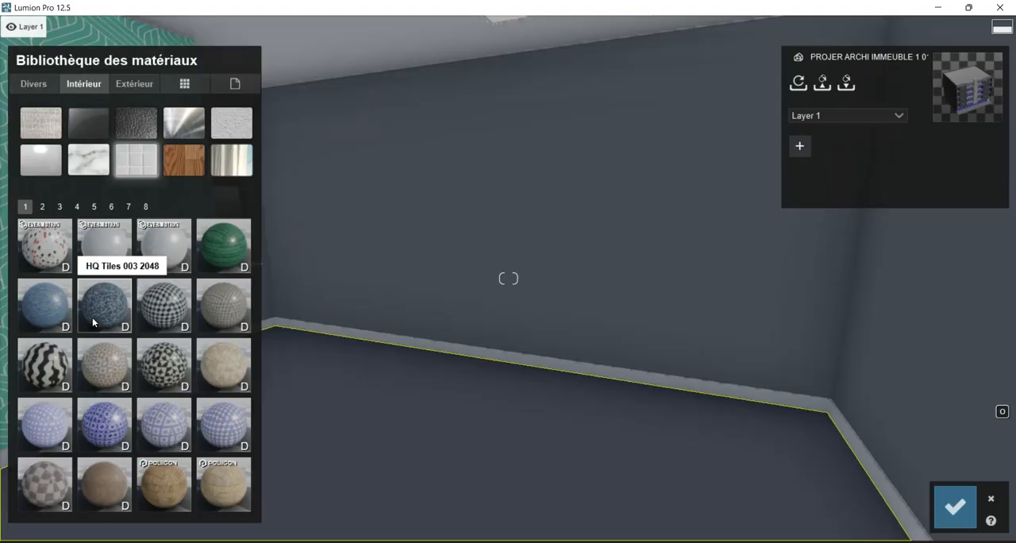
left_click(108, 254)
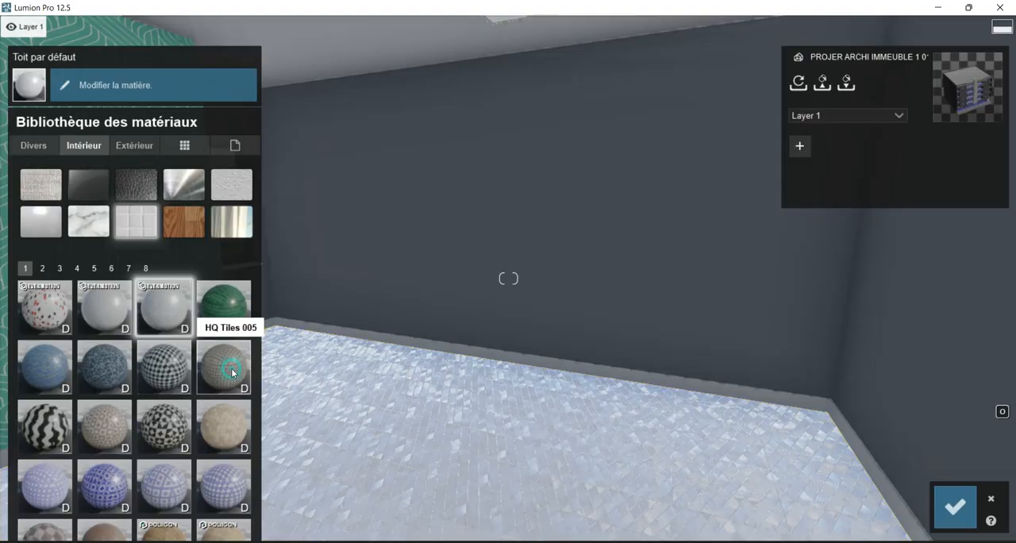
left_click(229, 374)
mouse_move(444, 382)
right_mouse_down()
mouse_move(540, 445)
mouse_move(516, 464)
mouse_move(346, 452)
mouse_move(341, 432)
mouse_move(445, 388)
right_mouse_up()
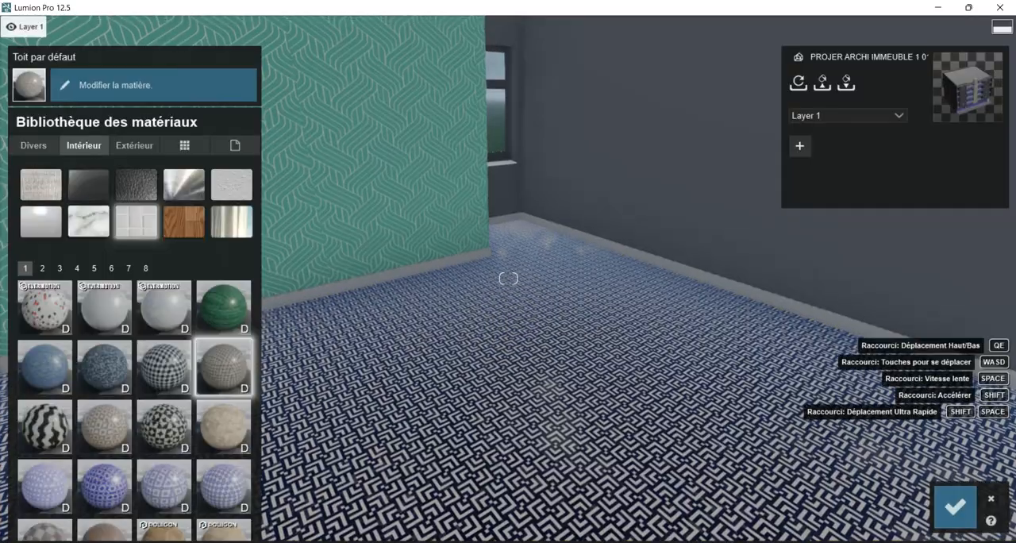
mouse_move(373, 226)
right_mouse_down()
mouse_move(448, 226)
mouse_move(377, 220)
right_mouse_up()
mouse_move(547, 339)
right_mouse_down()
mouse_move(469, 266)
mouse_move(520, 268)
mouse_move(563, 347)
right_mouse_up()
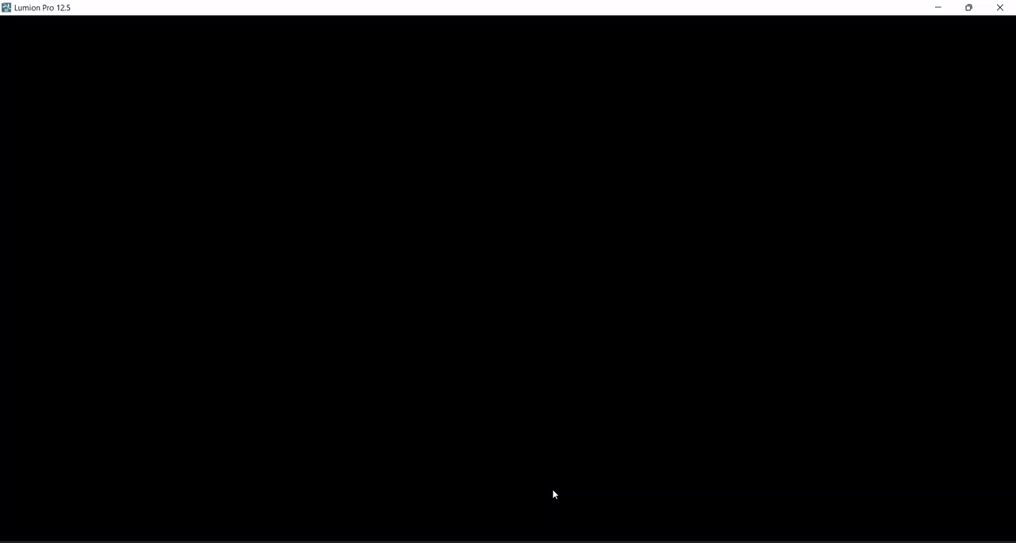
Apply a black-and-white checked interior tile material to the PLAINT skirting around the room.
right_click_drag(553, 490, 472, 397)
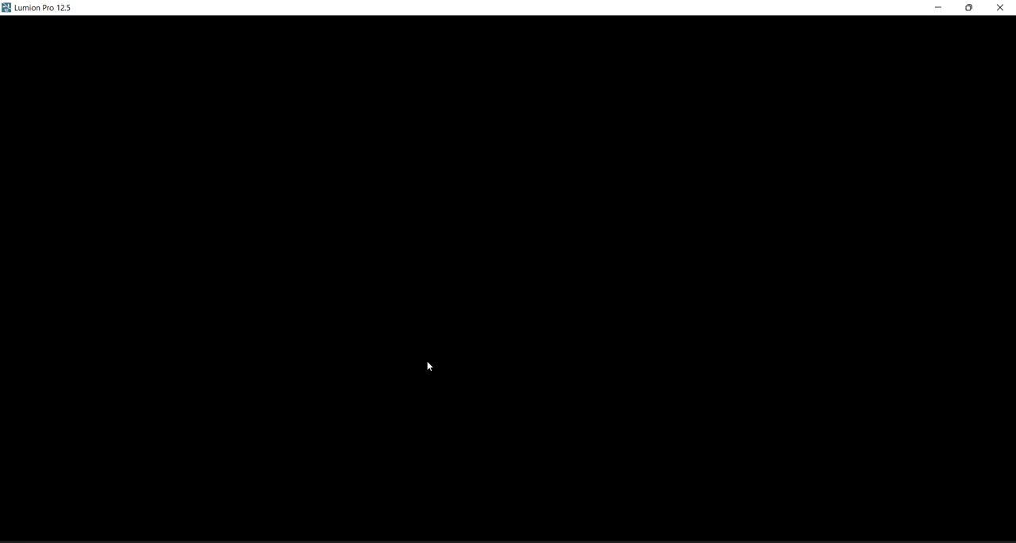
right_click_drag(627, 420, 592, 408)
left_click(497, 343)
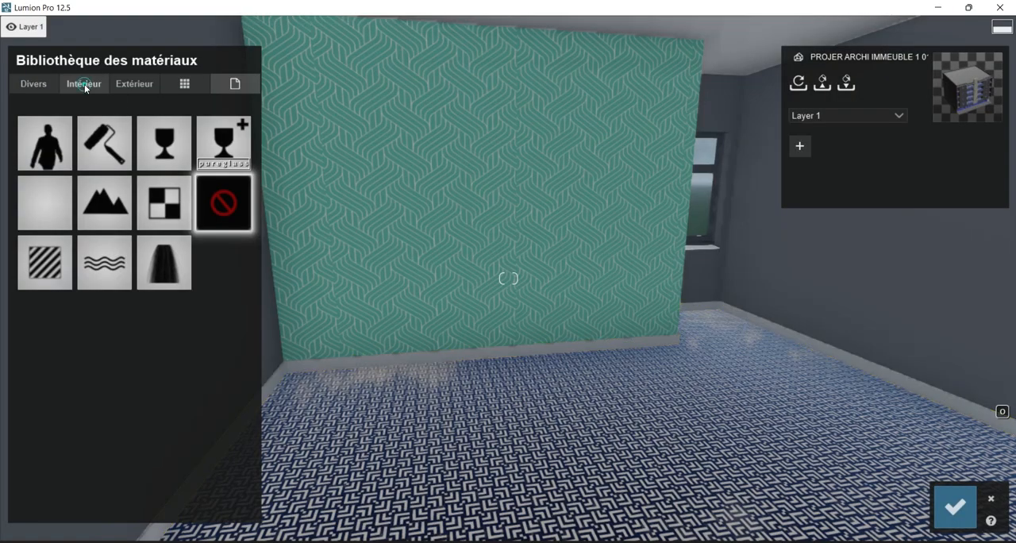
left_click(85, 88)
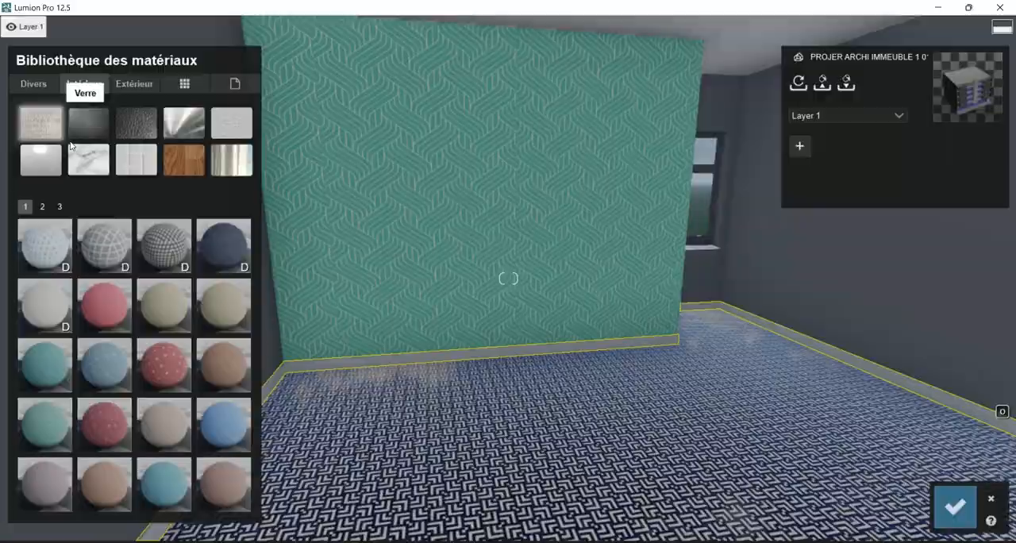
left_click(136, 160)
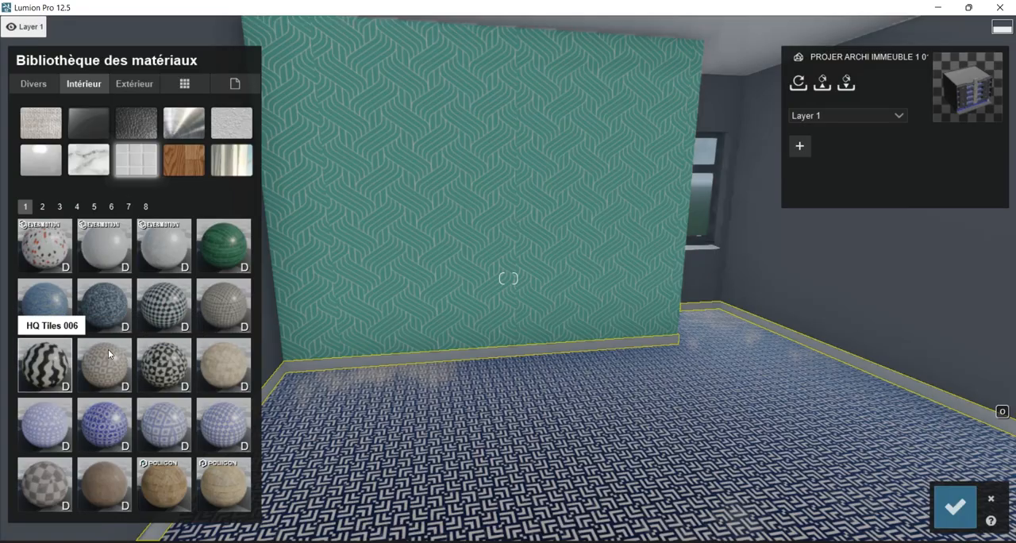
left_click(172, 308)
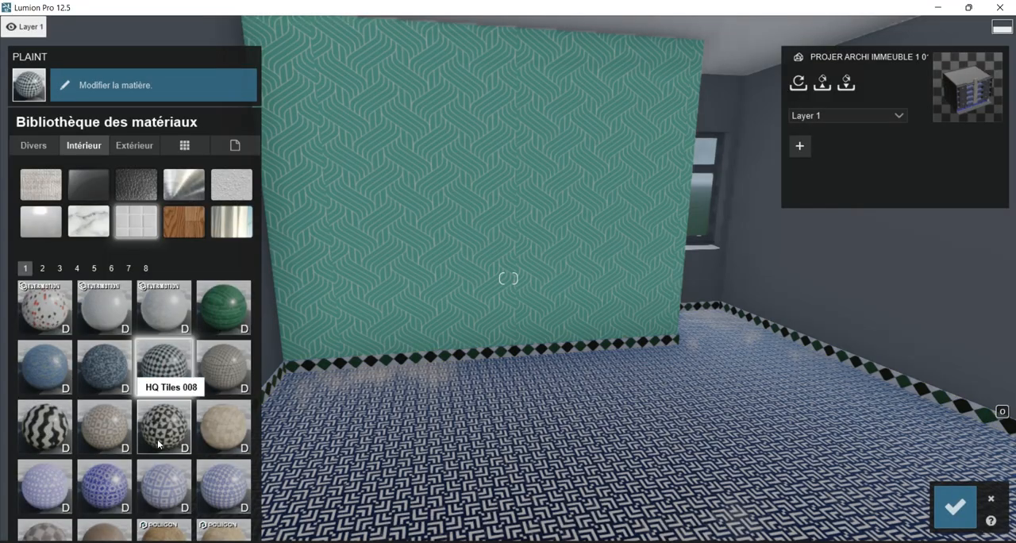
Compare HQ Tiles 008, HQ Tiles 003 2048 and HQ Tiles 002 2048 on the skirting, and settle on HQ Tiles 005.
left_click(158, 445)
left_click(93, 369)
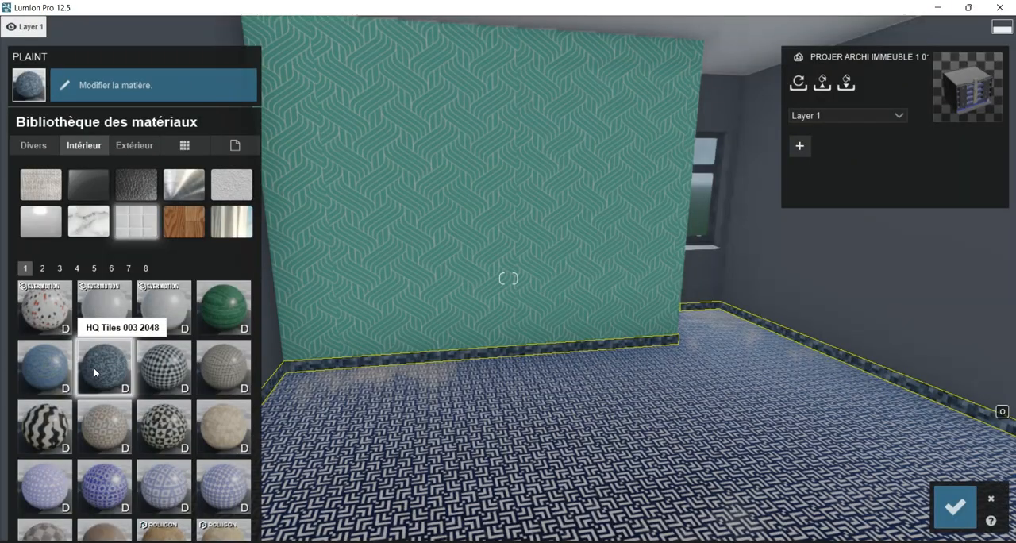
left_click(60, 370)
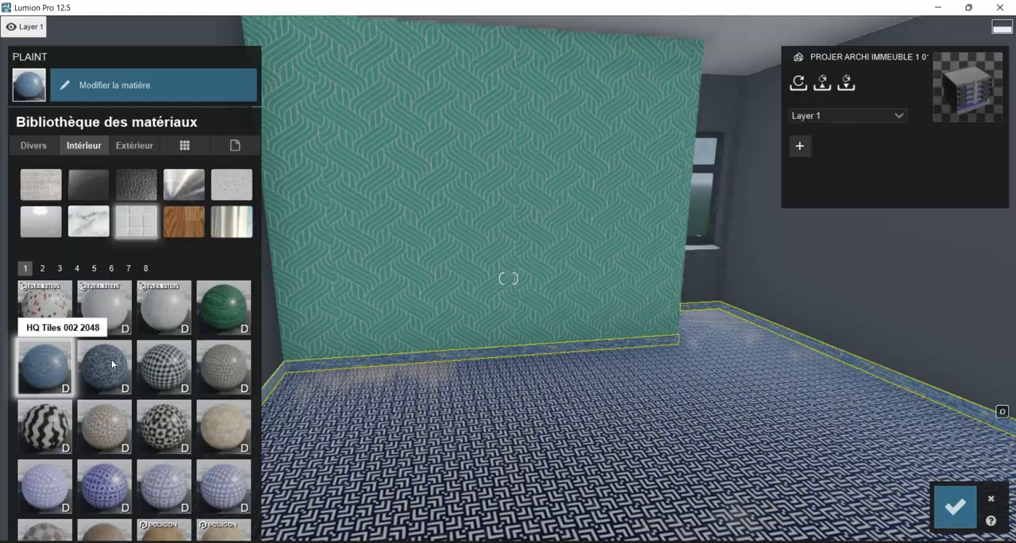
left_click(232, 372)
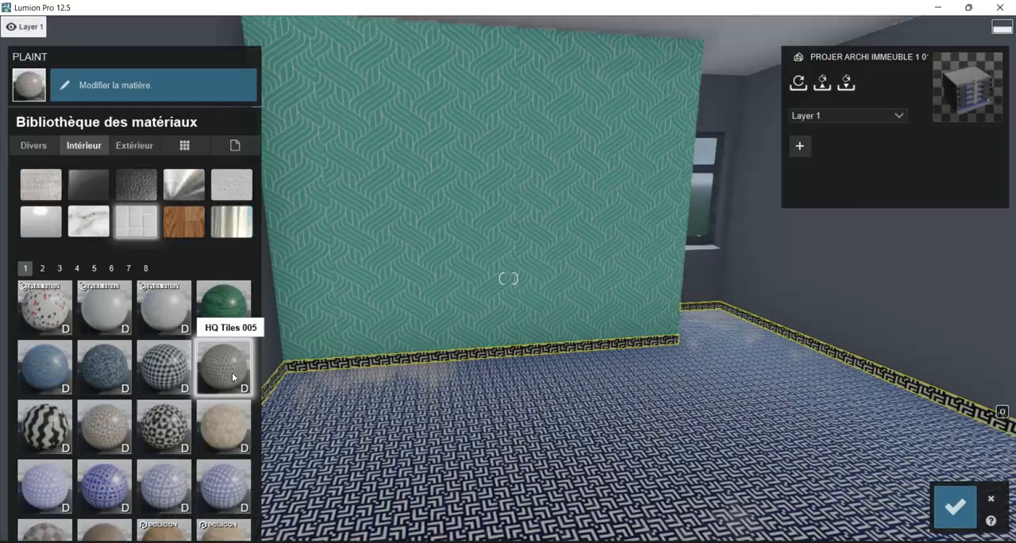
Check the new skirting around the room and save the floor and skirting material changes.
right_click_drag(385, 392, 335, 436)
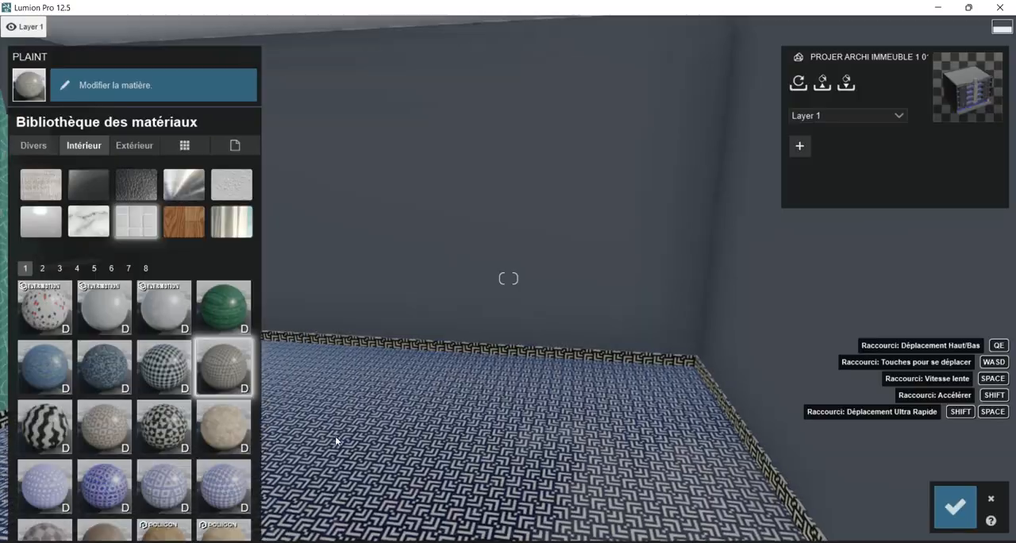
right_click_drag(548, 429, 574, 418)
key("w")
key("w")
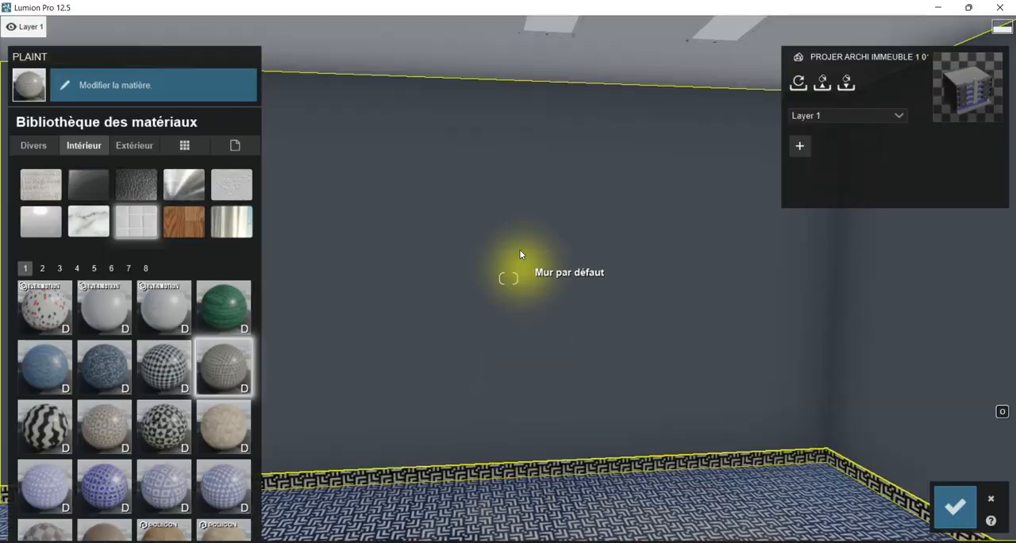
left_click(955, 508)
Apply the white carpet material from the interior fabric category to the grey Mur par défaut walls.
left_click(364, 229)
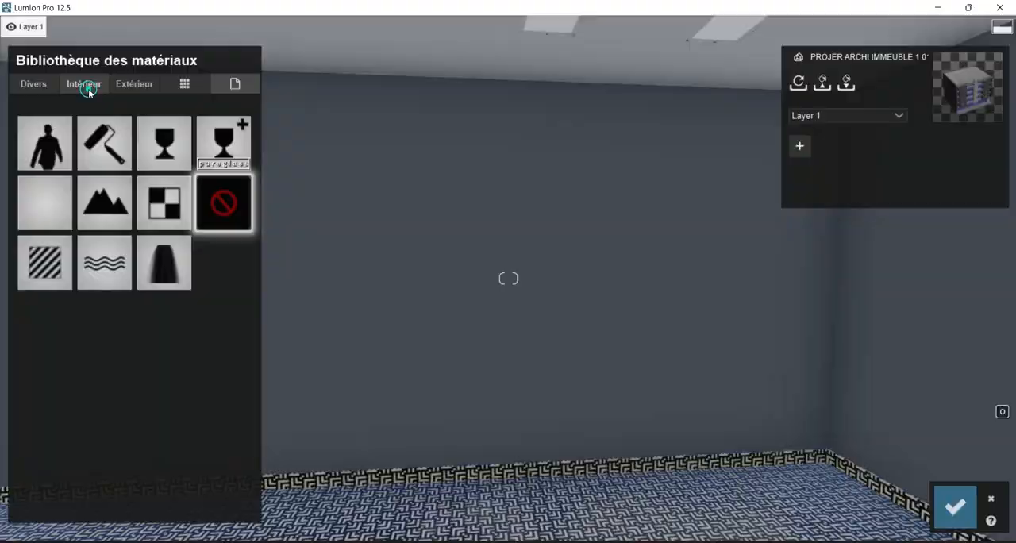
left_click(83, 84)
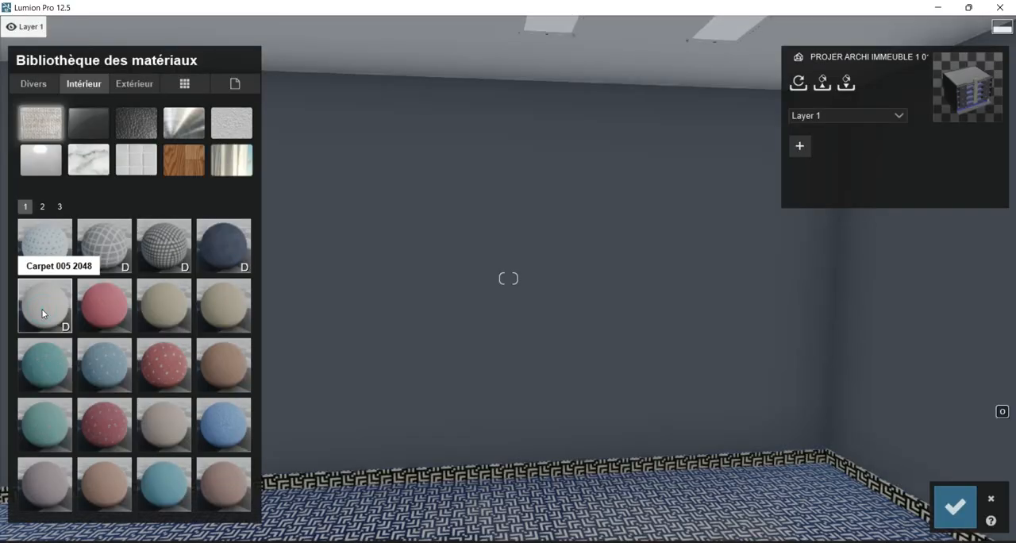
left_click(43, 314)
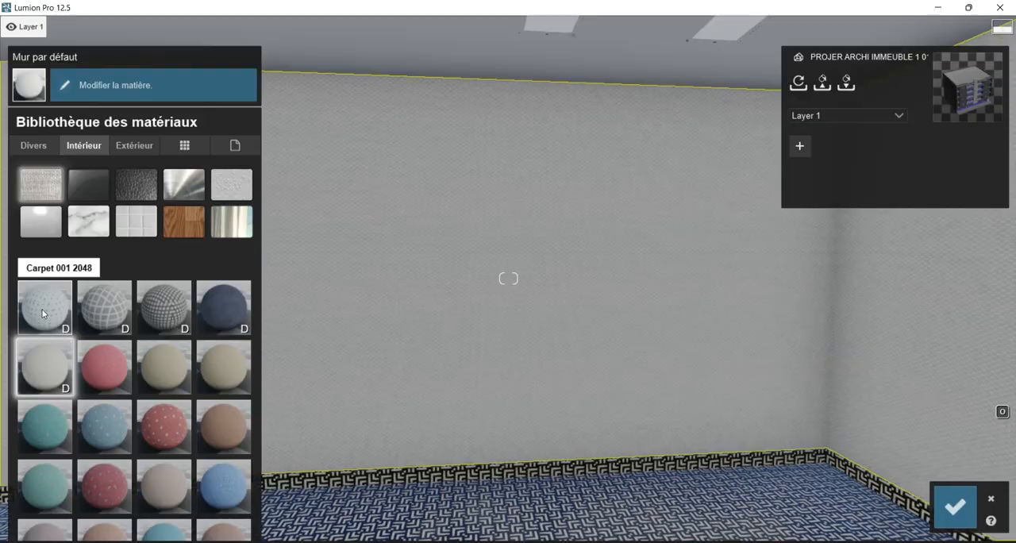
Examine the white fabric walls around the window, the far wall and the ceiling lights.
mouse_move(508, 278)
right_mouse_down()
mouse_move(619, 305)
mouse_move(794, 298)
mouse_move(421, 289)
mouse_move(572, 288)
mouse_move(452, 285)
mouse_move(523, 262)
mouse_move(529, 270)
mouse_move(505, 297)
right_mouse_up()
key("d")
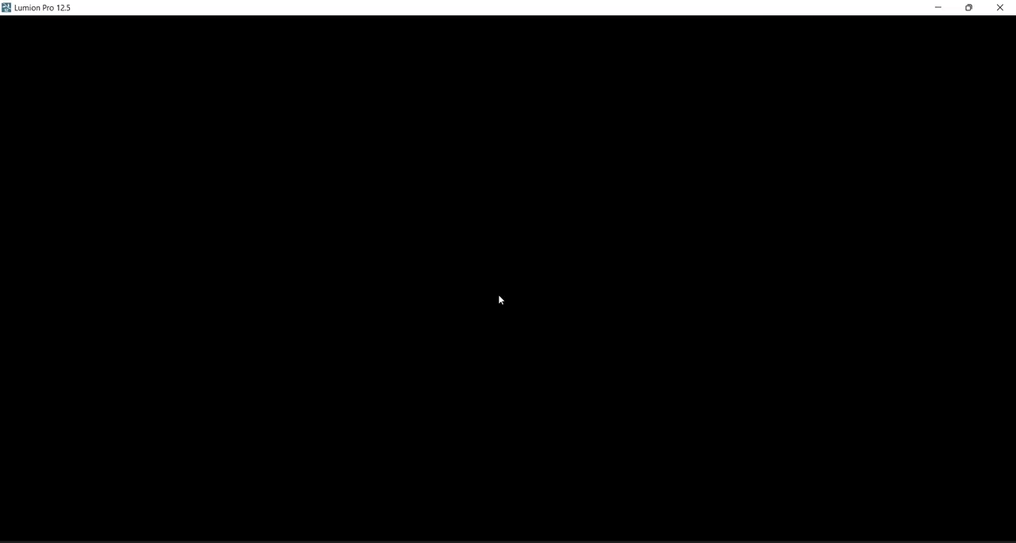
left_click(500, 298)
key("s")
right_click_drag(483, 305, 543, 286)
key("s")
right_click_drag(425, 274, 470, 269)
key("s")
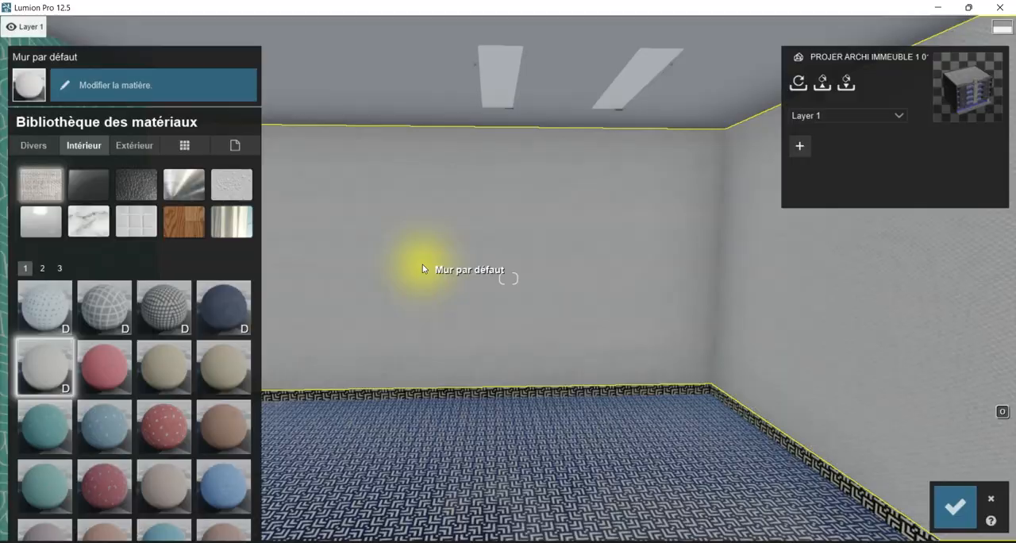
Try two white panelled ceiling materials on the Mur par défaut walls, and replace them with a smooth grey plaster from the interior plaster category.
left_click(229, 184)
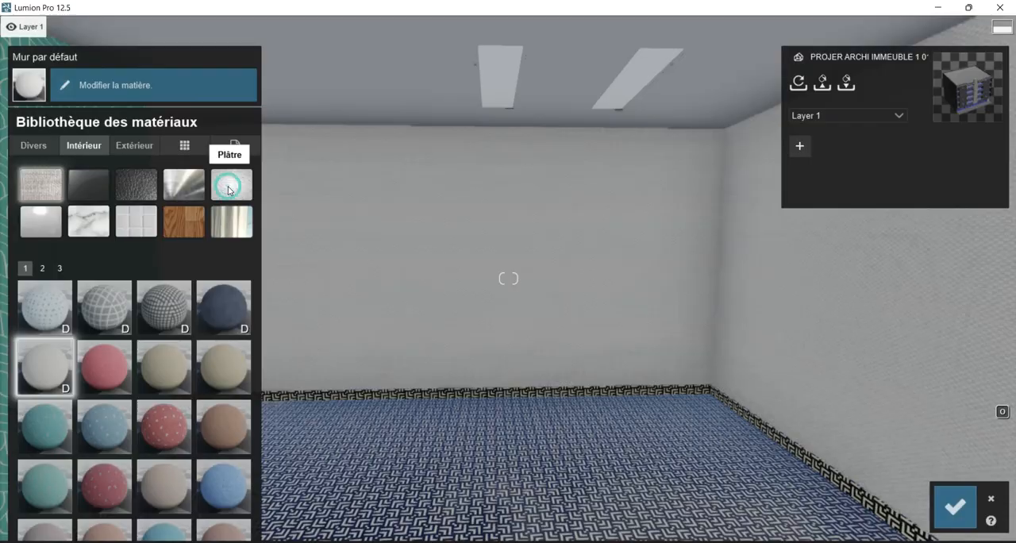
left_click(43, 310)
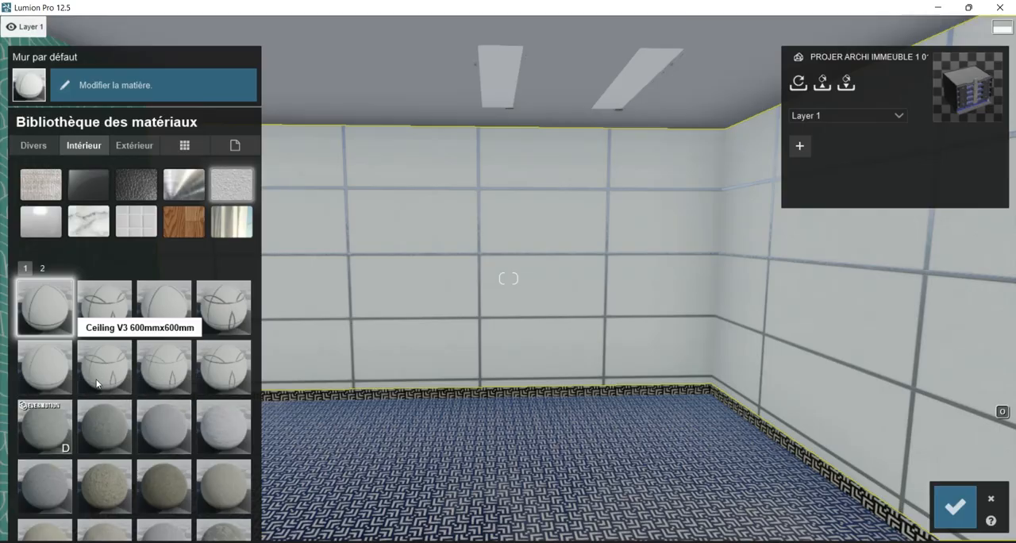
left_click(59, 370)
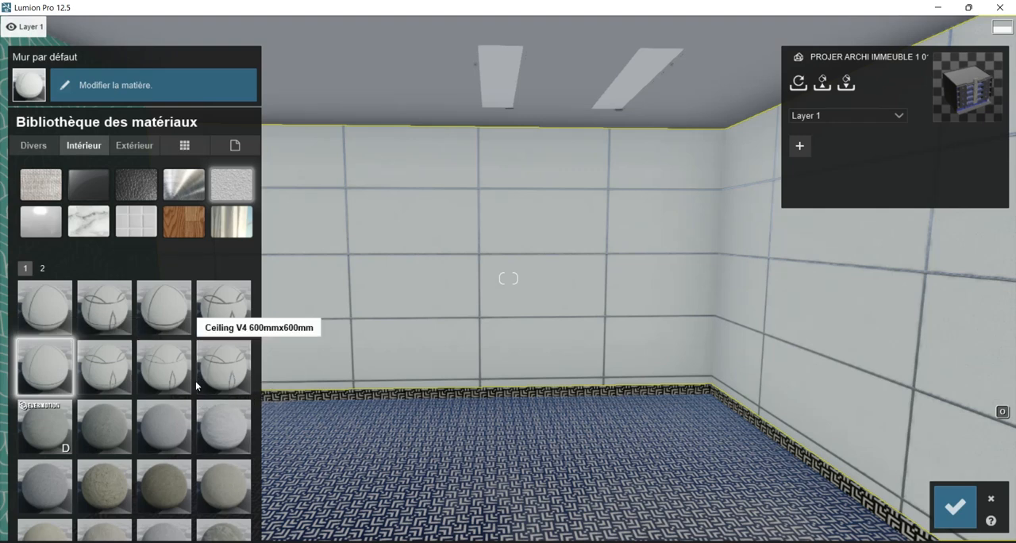
left_click(175, 426)
right_click_drag(534, 378, 445, 378)
right_click_drag(535, 427, 527, 427)
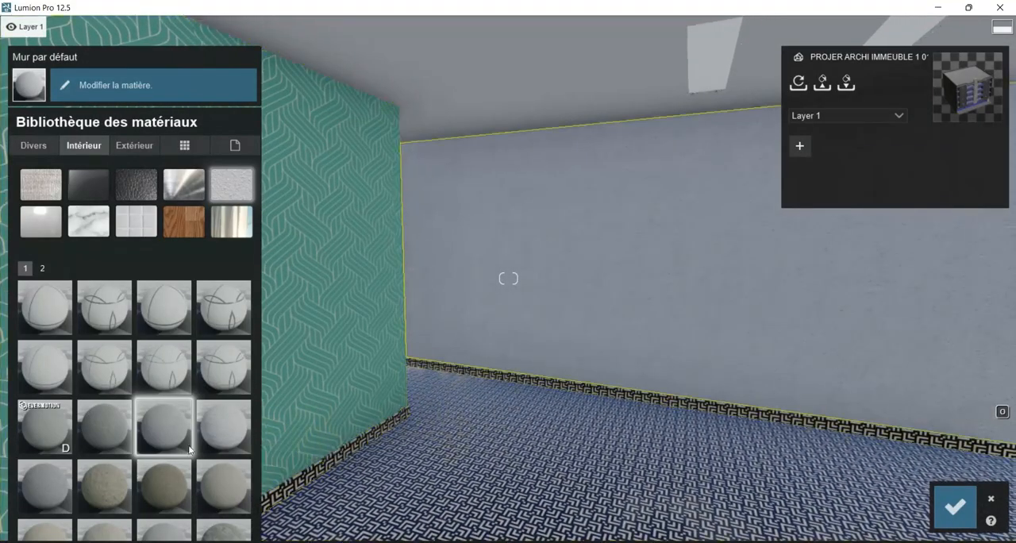
Try the lighter grey plaster on the Mur par défaut walls, and switch back to the smooth grey plaster.
left_click(234, 434)
right_click_drag(318, 421, 258, 397)
left_click(175, 419)
Check the smooth grey plaster against the green wallpaper, the ceiling and the lights, and save the wall material.
mouse_move(611, 284)
right_mouse_down()
mouse_move(639, 286)
mouse_move(560, 291)
mouse_move(675, 277)
mouse_move(594, 276)
right_mouse_up()
key("d")
key("a")
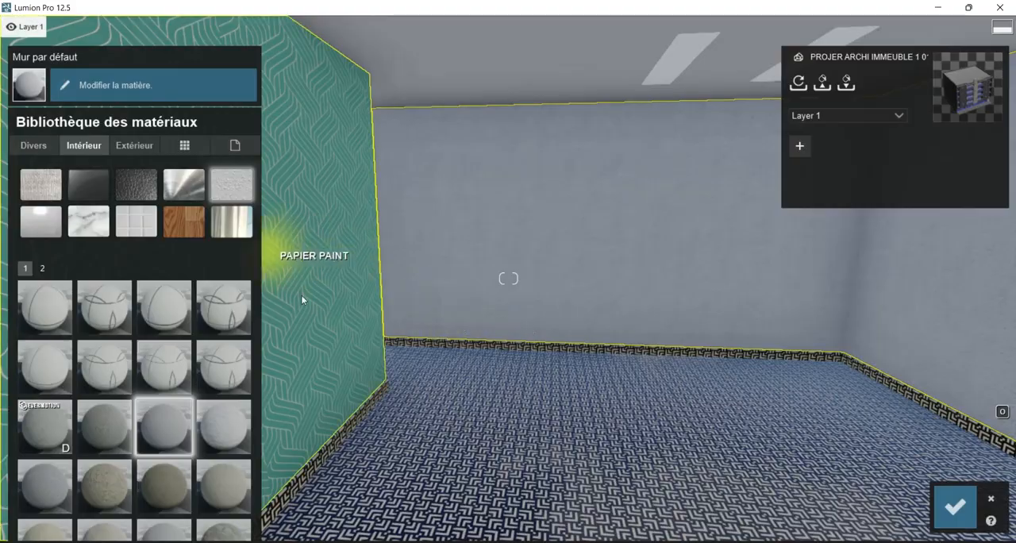
right_click_drag(582, 221, 650, 192)
right_click_drag(650, 47, 580, 7)
right_click_drag(584, 163, 457, 119)
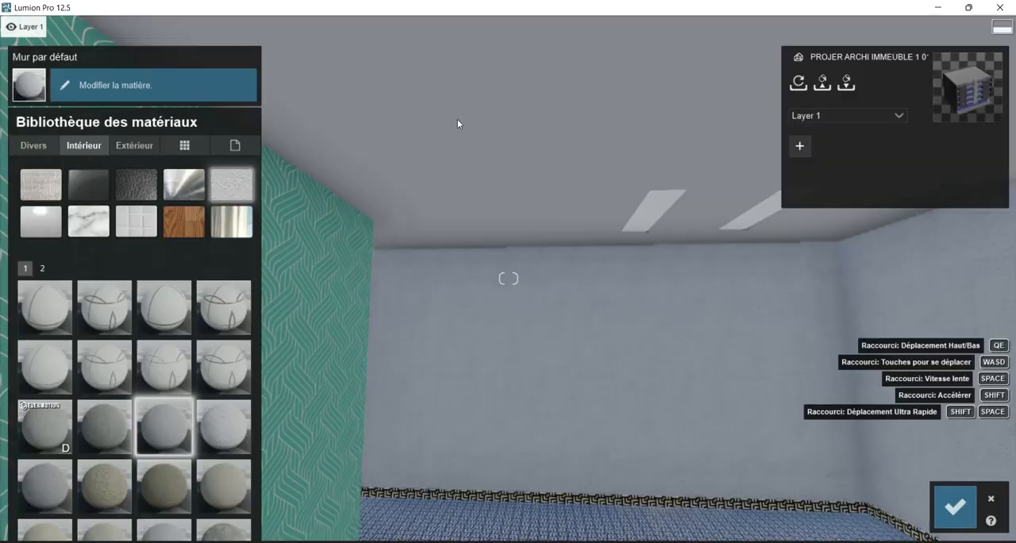
right_click_drag(625, 302, 640, 318)
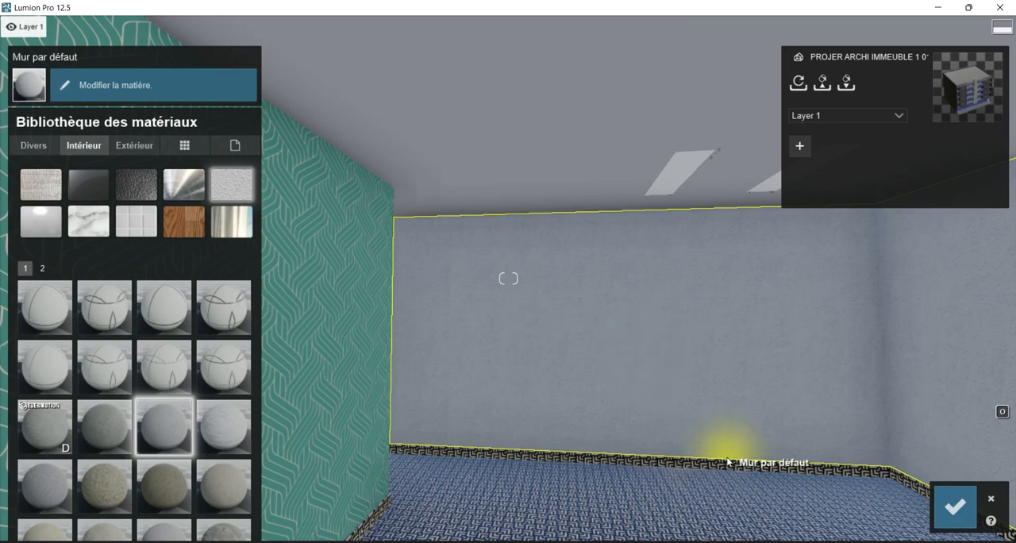
right_click_drag(708, 411, 477, 129)
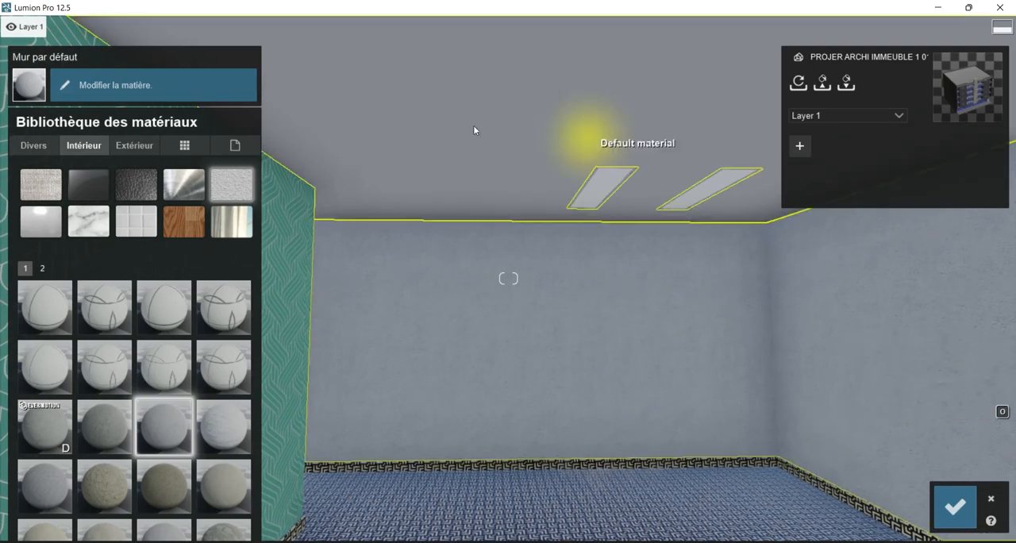
left_click(954, 511)
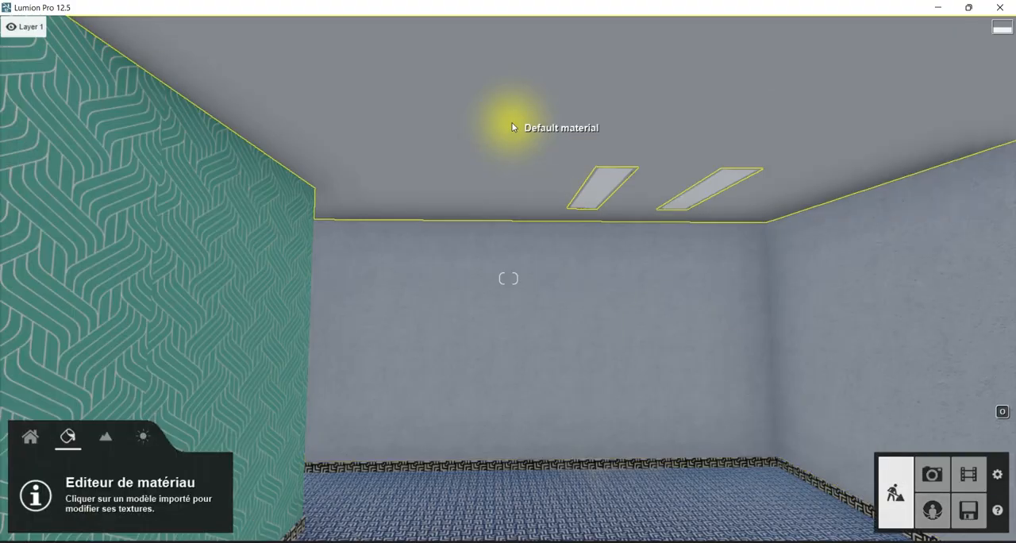
Apply a plain colour material to the Default material ceiling, lighten it to near white and save it.
left_click(512, 126)
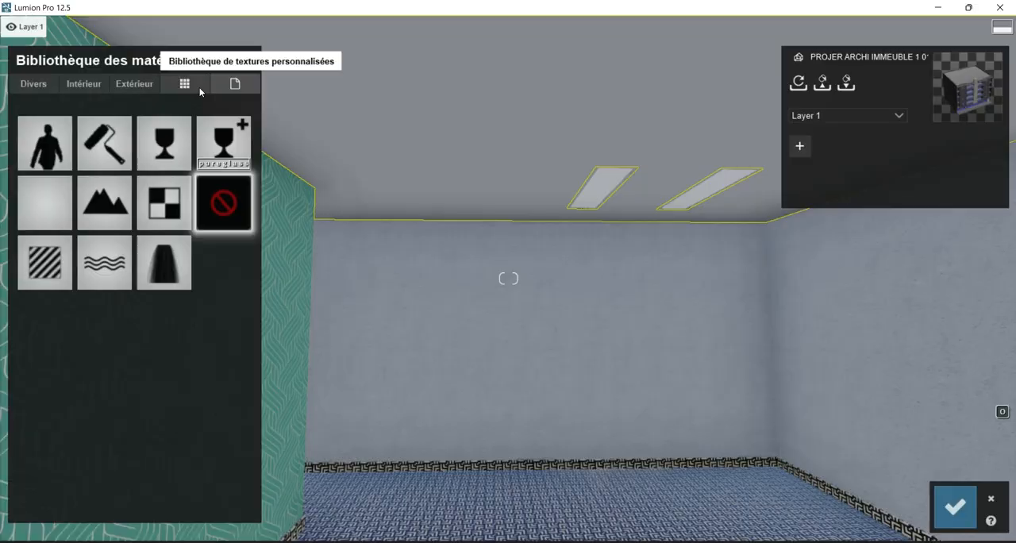
left_click(101, 146)
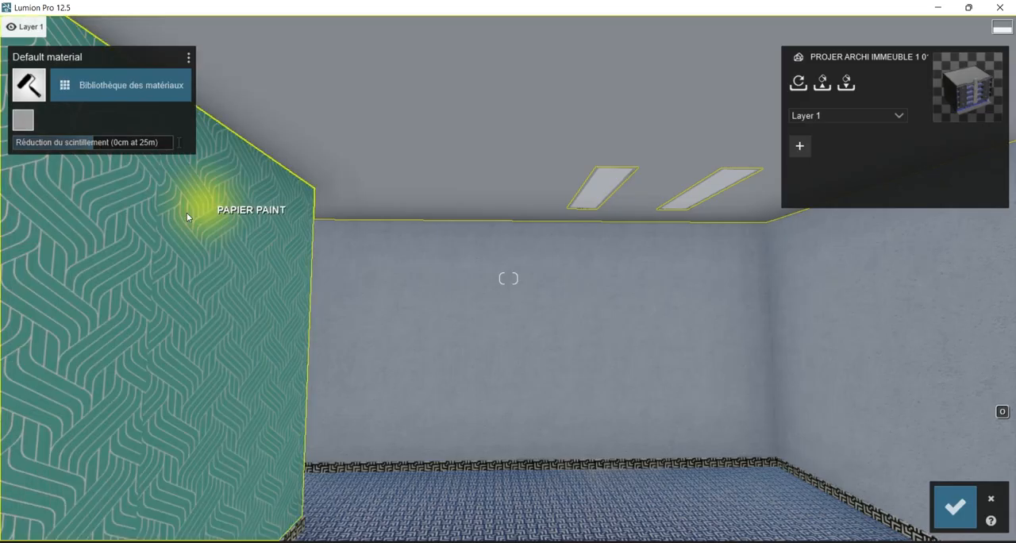
left_click(23, 119)
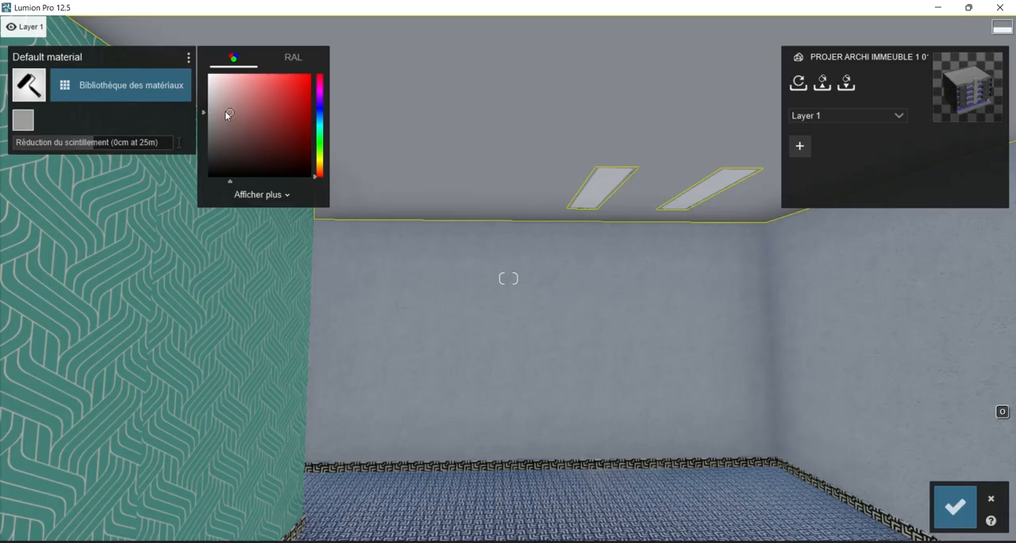
left_click_drag(226, 116, 200, 95)
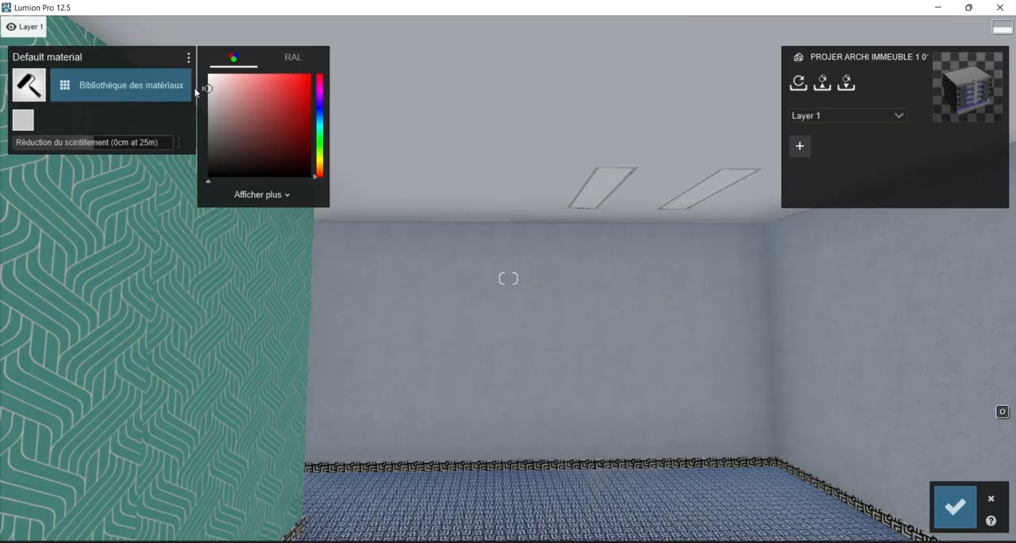
left_click(951, 506)
Frame the room with the green wall, far wall and ceiling lights, and store this view as photo 1.
right_click_drag(645, 350, 674, 341)
right_click_drag(508, 279, 520, 295)
right_click_drag(686, 330, 669, 348)
right_click_drag(610, 386, 635, 377)
right_click_drag(592, 399, 572, 367)
key("d")
key("d")
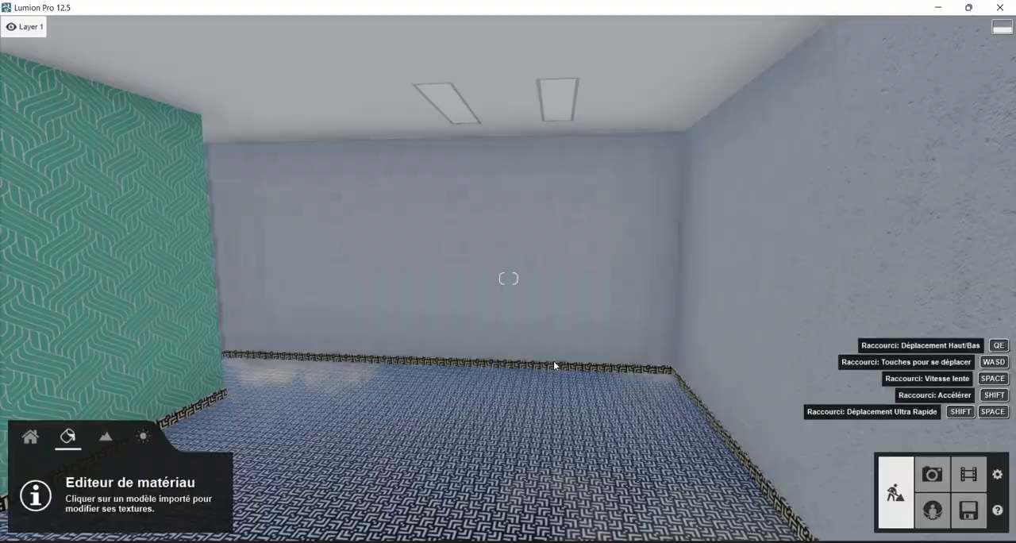
left_click(555, 363)
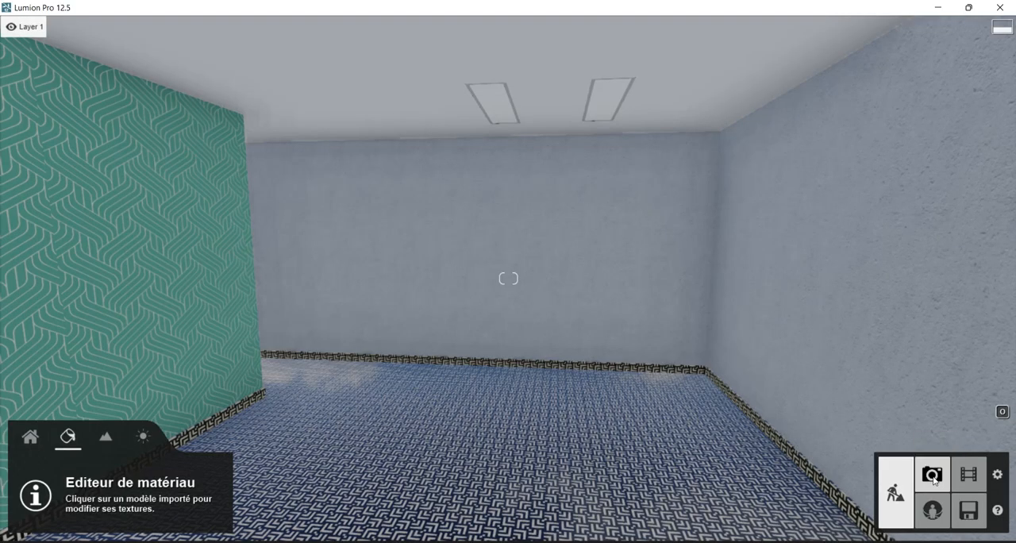
left_click(933, 474)
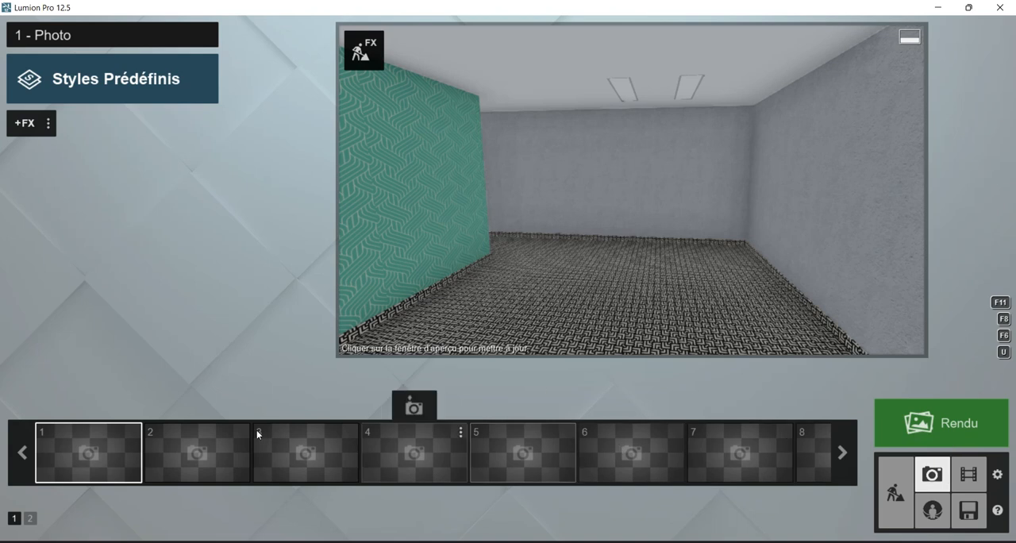
left_click(88, 409)
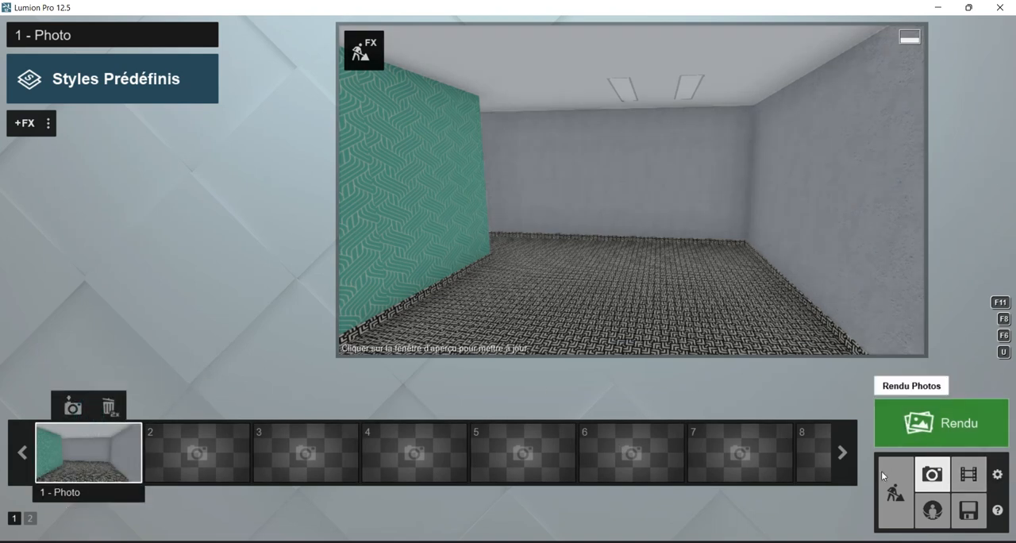
Return to build mode and rename Layer 1 as MOBILIER.
left_click(895, 492)
left_click(461, 238)
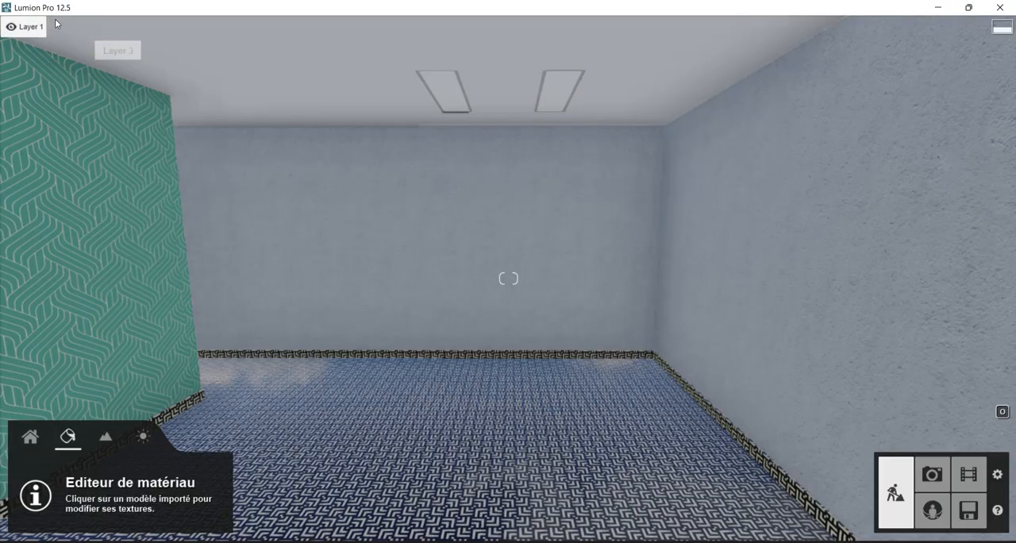
left_click(27, 25)
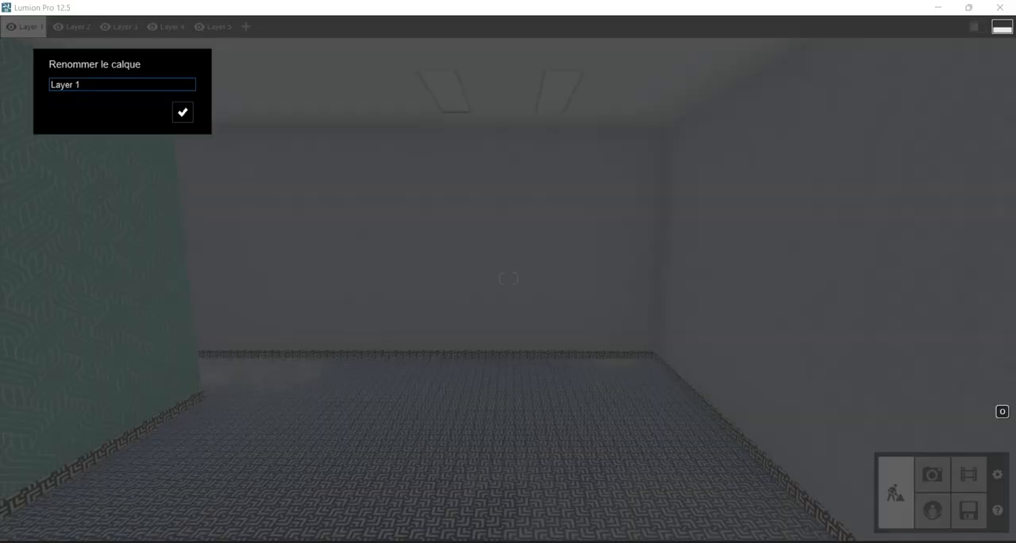
left_click_drag(85, 84, 4, 79)
type(";OBILIER")
key("Home")
key("Delete")
type(";")
key("super+space")
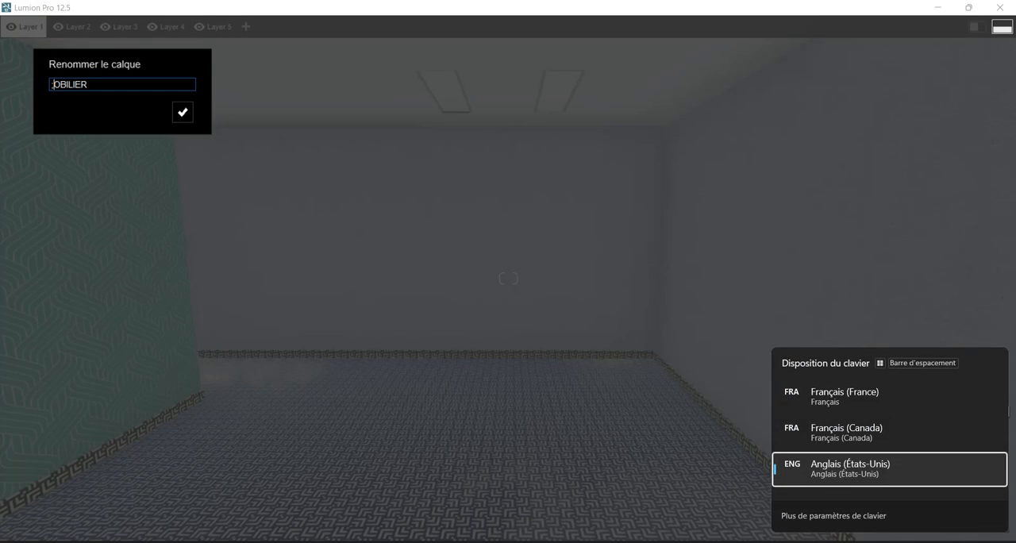
key("BackSpace")
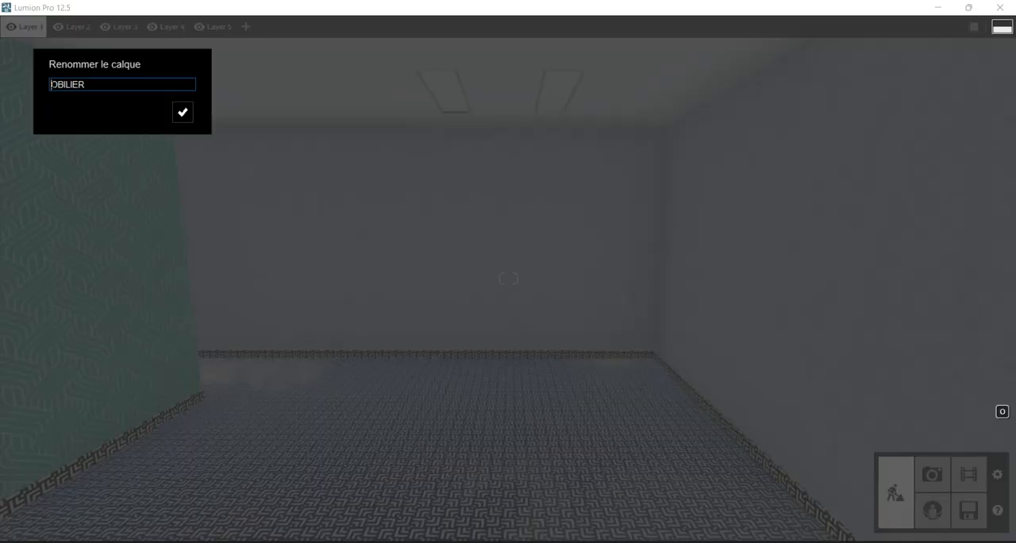
type("M")
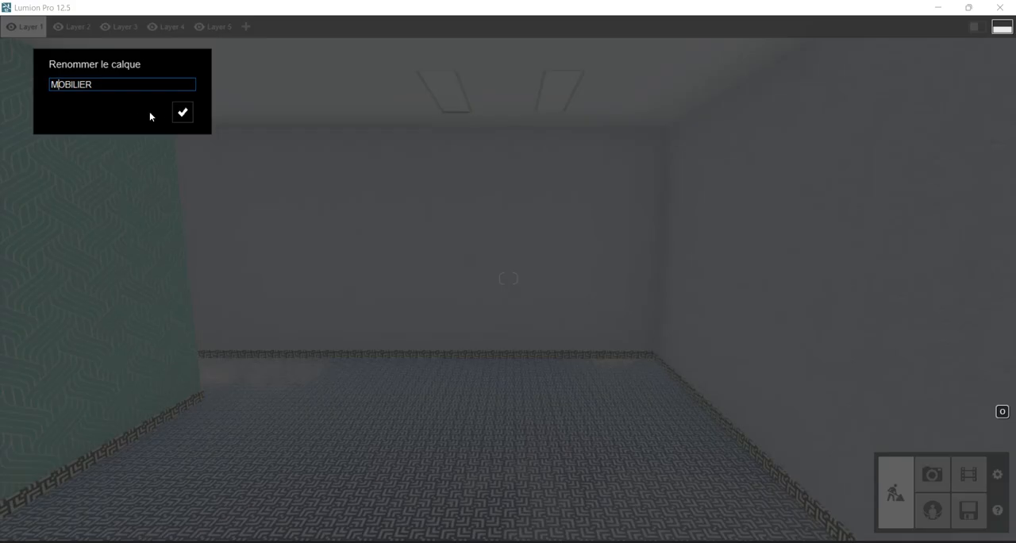
left_click(182, 112)
mouse_move(347, 238)
right_mouse_down()
mouse_move(381, 260)
mouse_move(348, 239)
right_mouse_up()
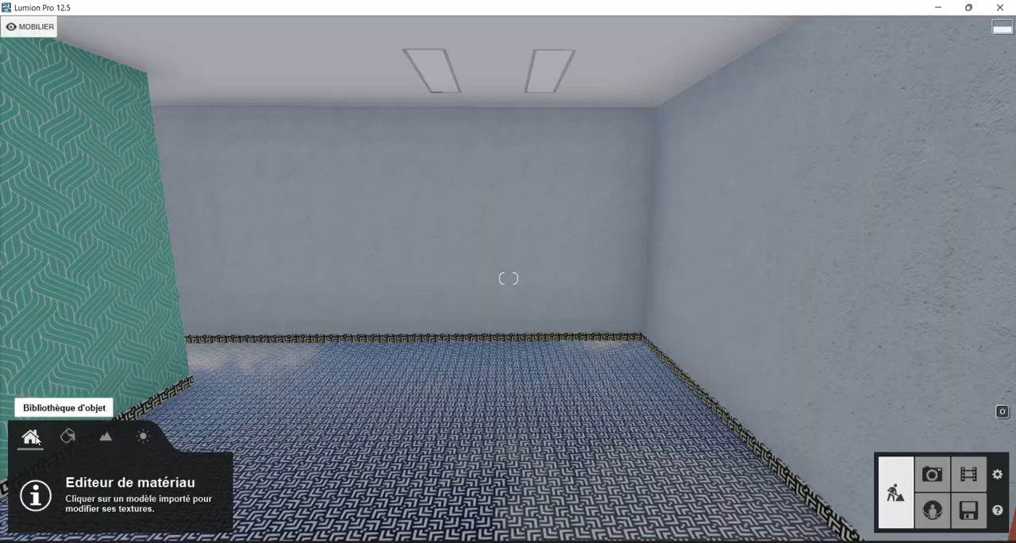
Open the Objets library for placing objects and look through both pages of its seating category.
left_click(32, 438)
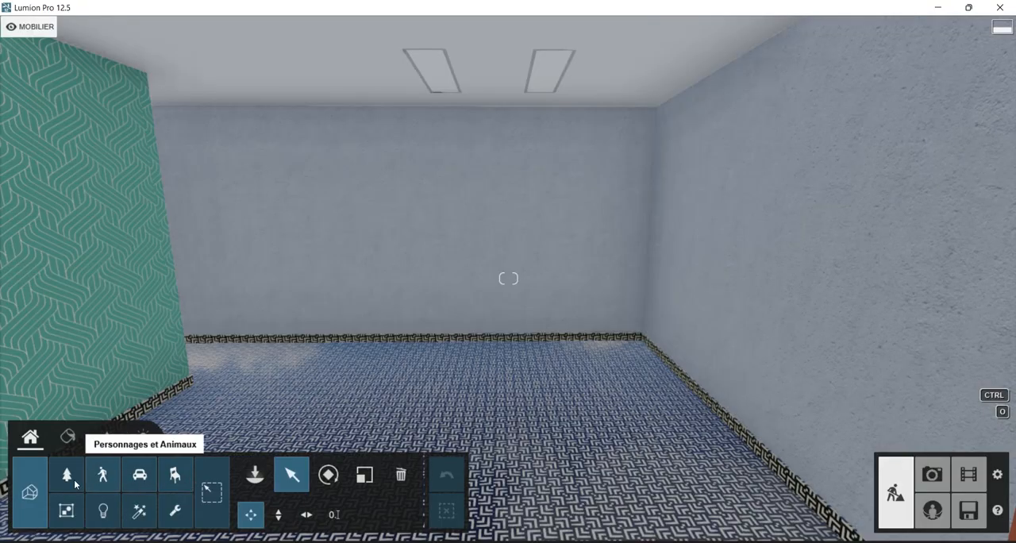
left_click(255, 475)
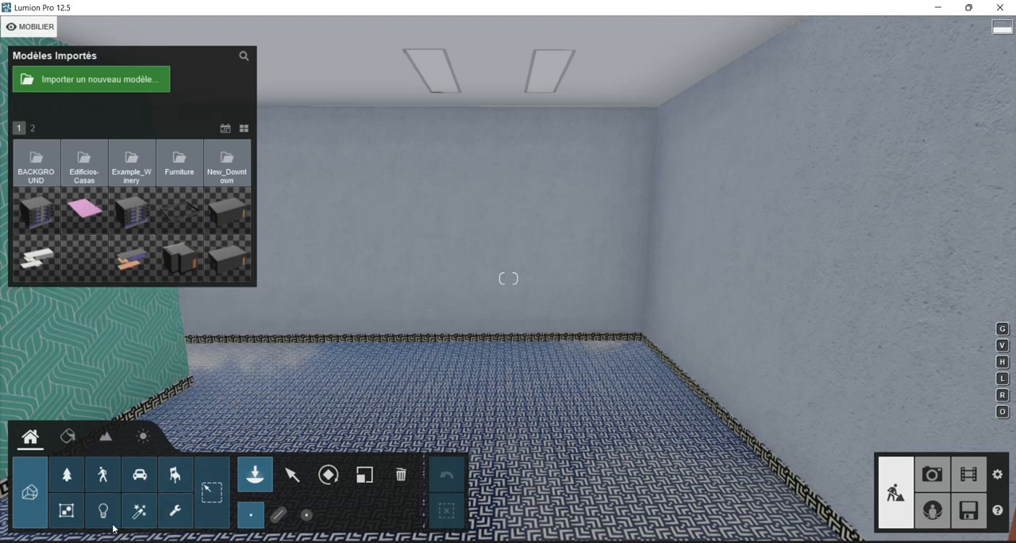
left_click(175, 476)
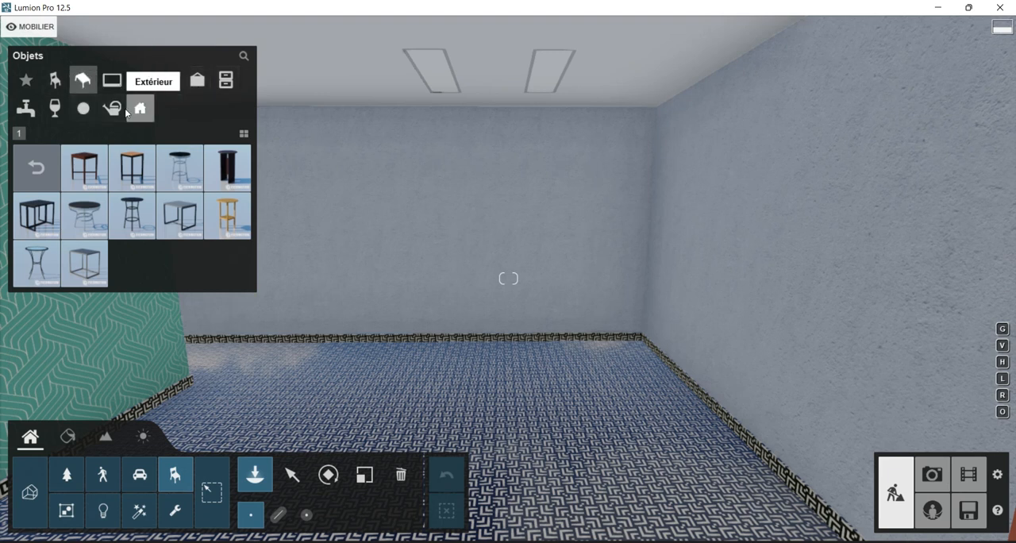
left_click(54, 80)
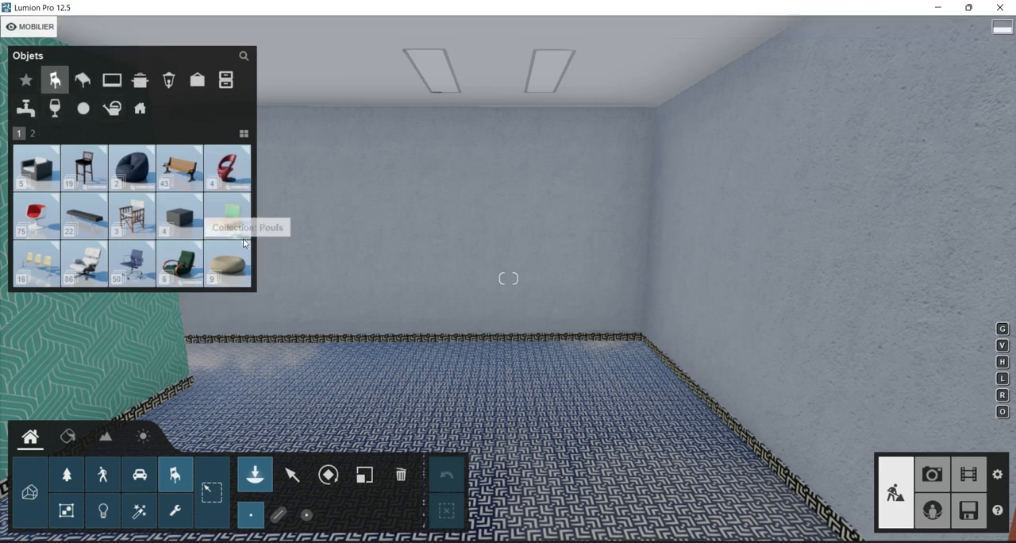
left_click(33, 133)
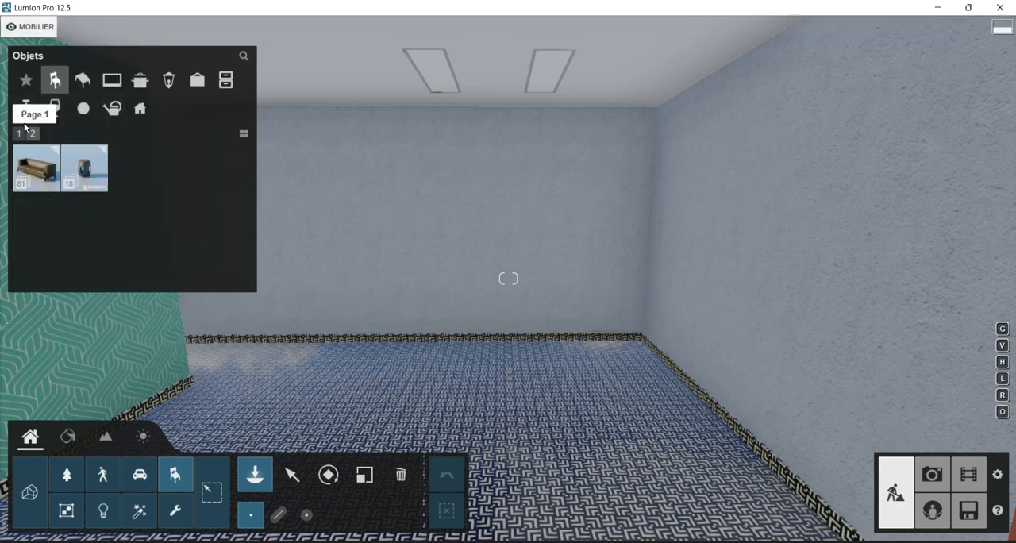
left_click(20, 135)
mouse_move(46, 191)
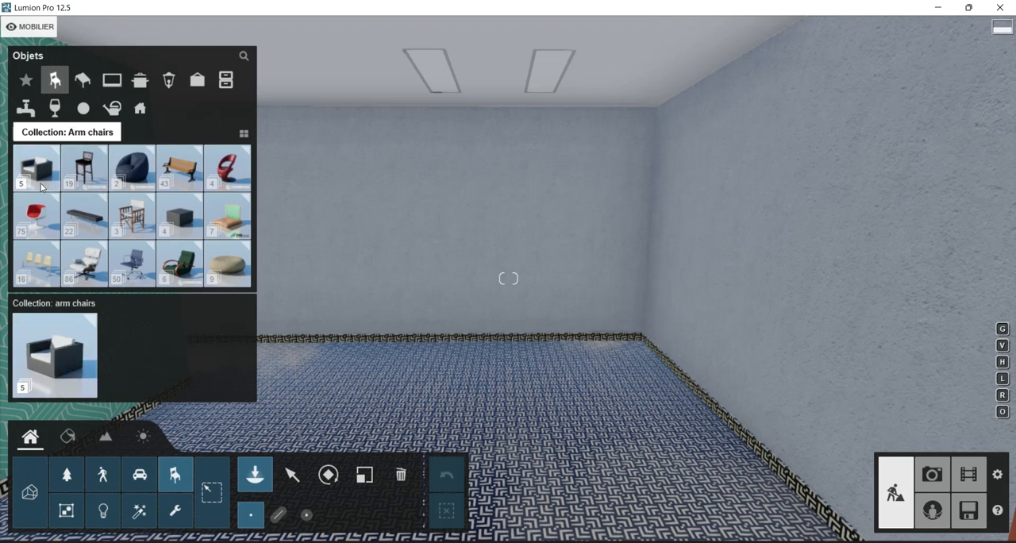
Examine the exterior objects and the sofa and arm chair collections for suitable furniture.
left_click(141, 111)
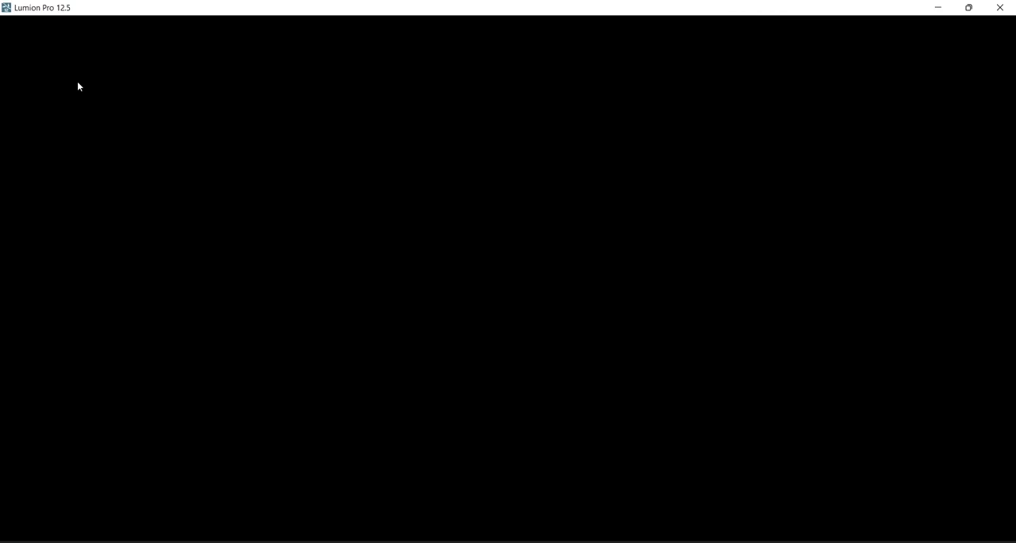
left_click(54, 80)
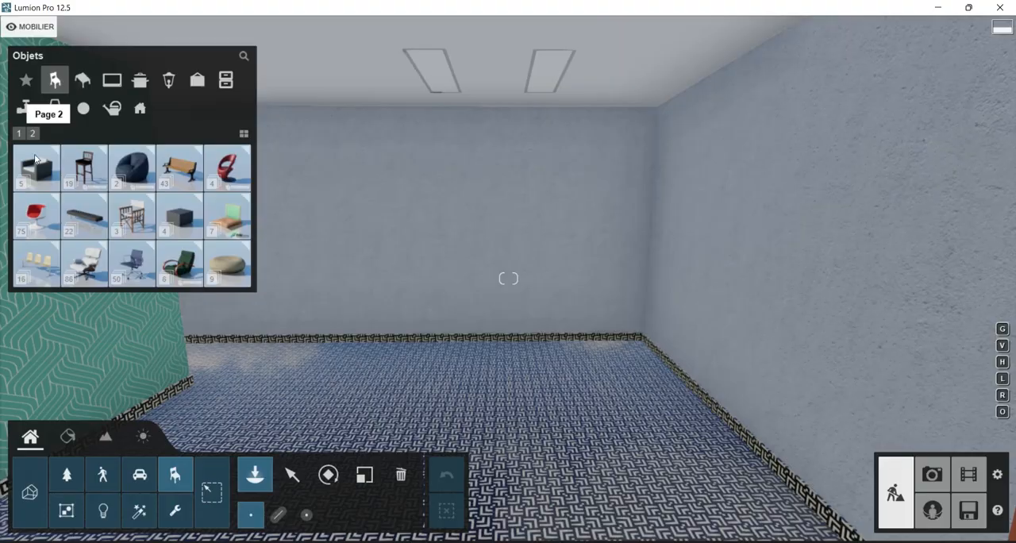
left_click(34, 135)
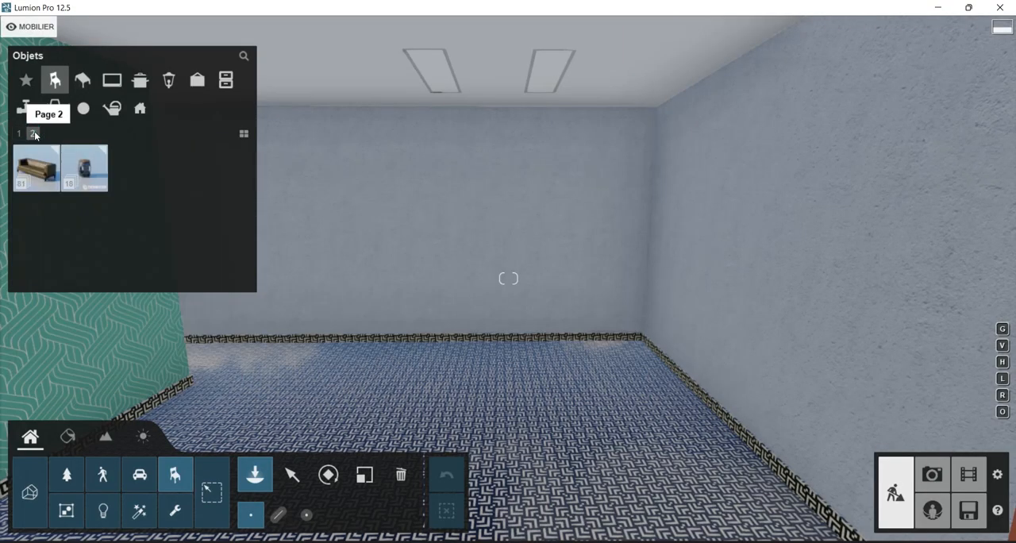
left_click(40, 170)
left_click(40, 174)
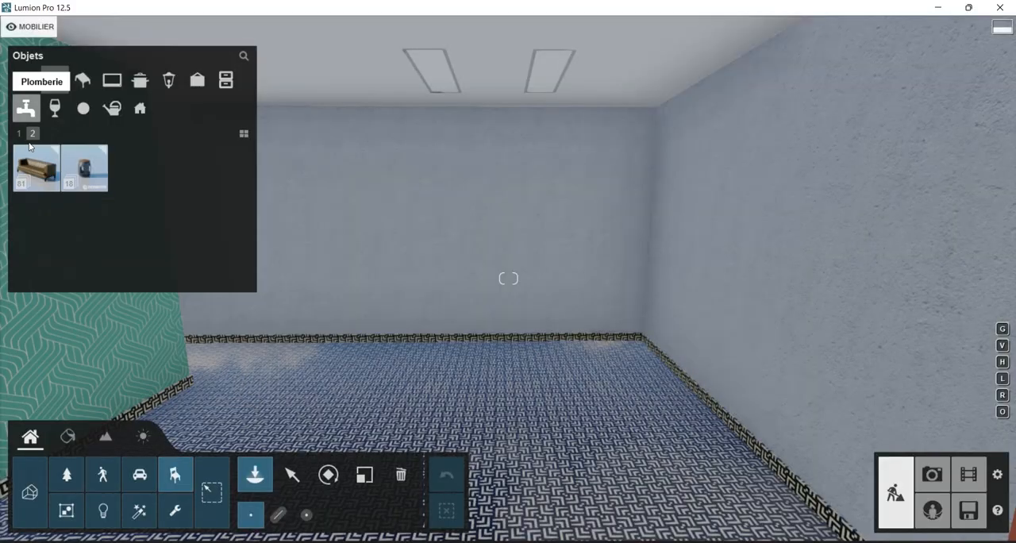
left_click(19, 133)
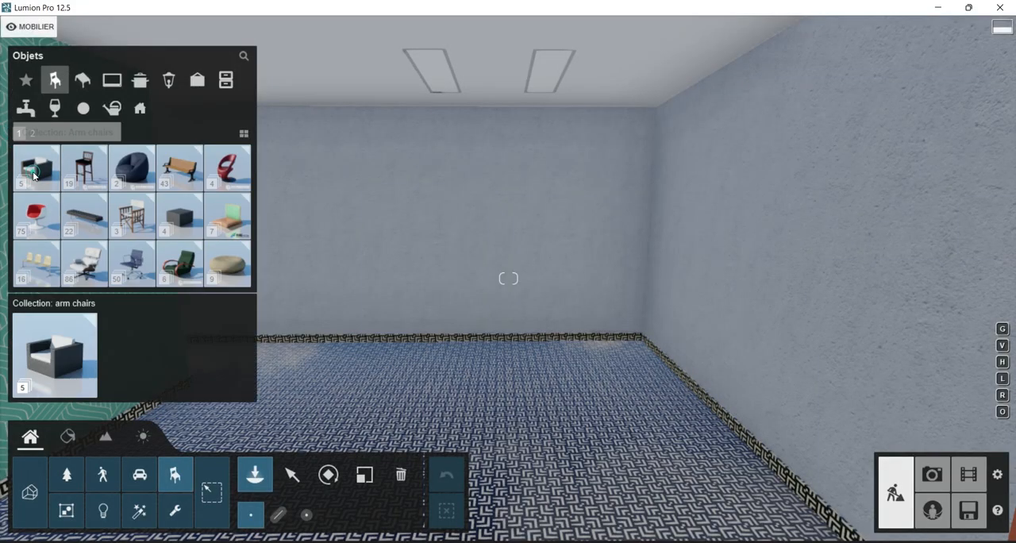
left_click(34, 171)
left_click(37, 175)
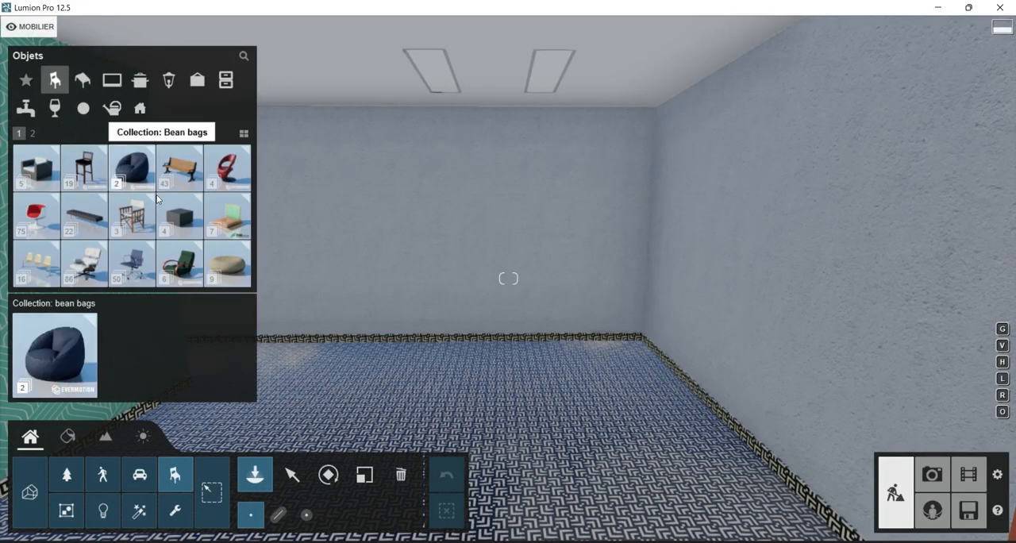
Examine the office chair, chair and arm chair collections, and the tables and container categories, for bedroom furniture.
left_click(127, 270)
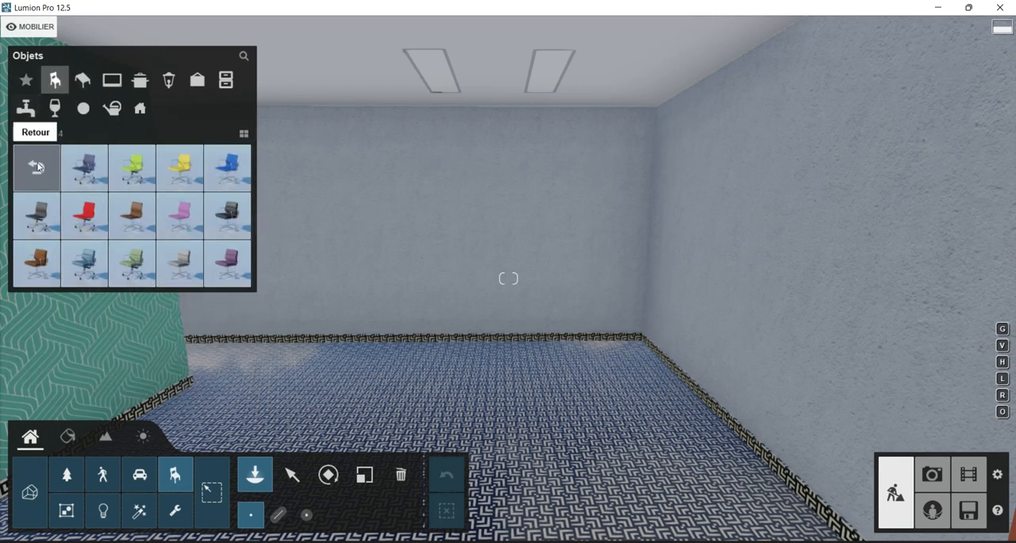
left_click(60, 134)
mouse_move(36, 167)
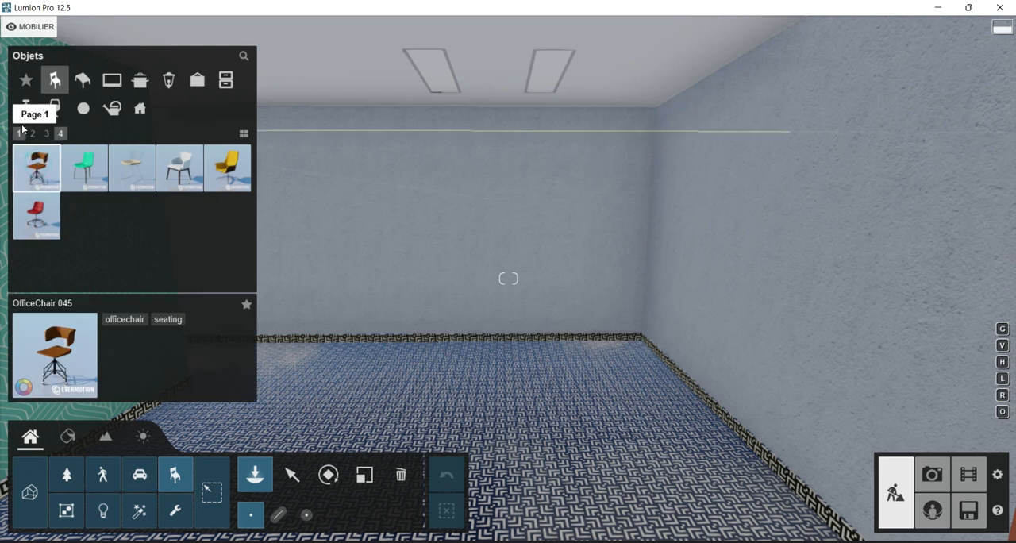
left_click(17, 134)
left_click(37, 171)
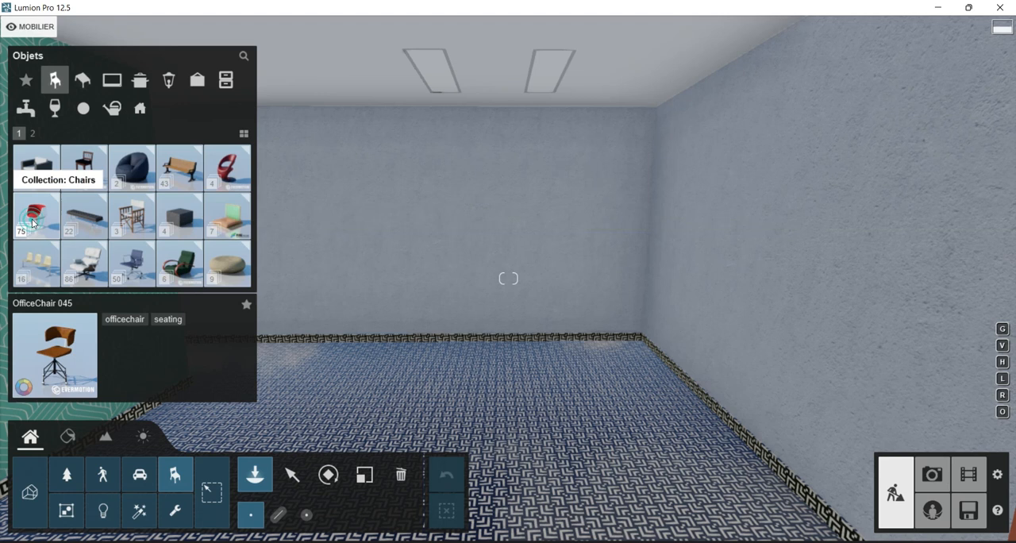
left_click(34, 224)
left_click(40, 170)
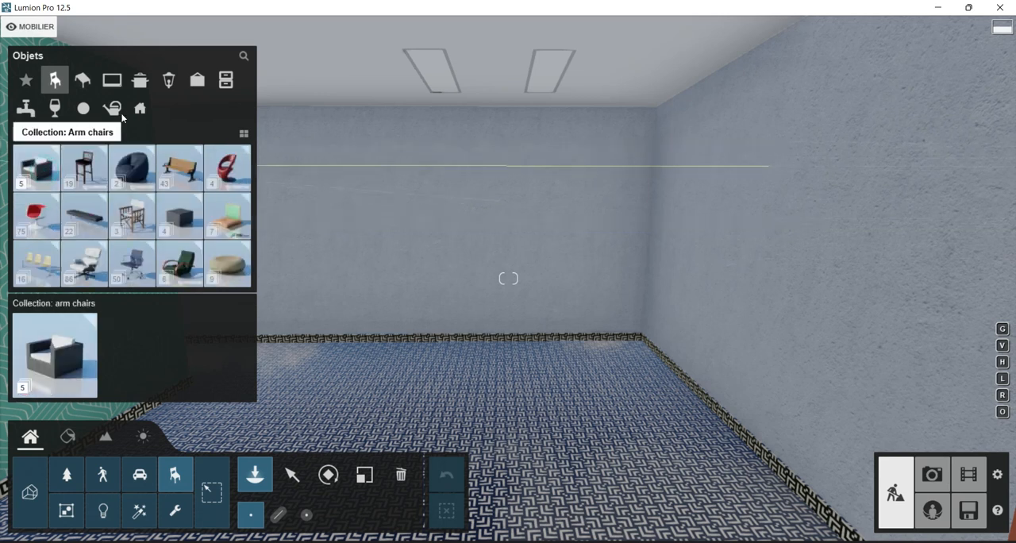
left_click(84, 82)
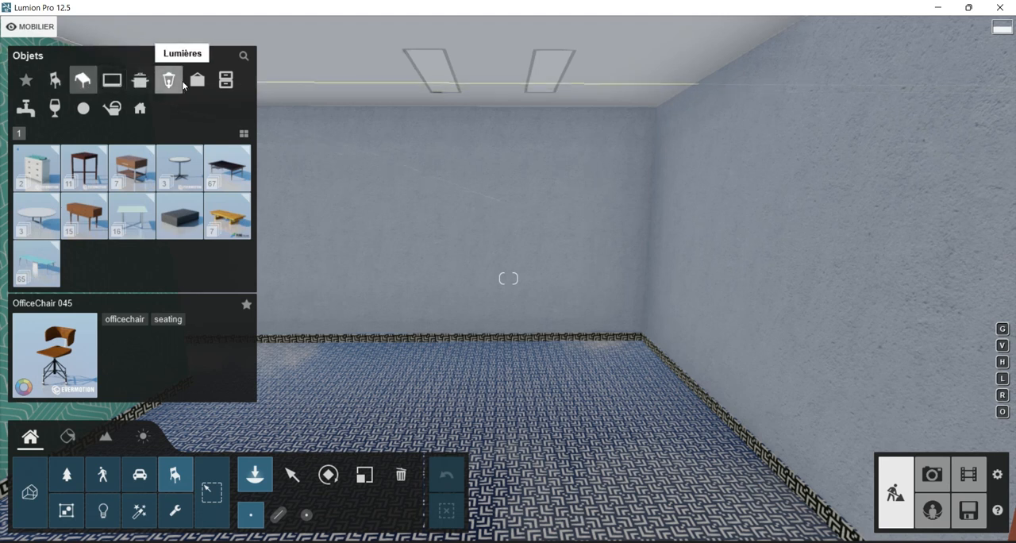
left_click(226, 82)
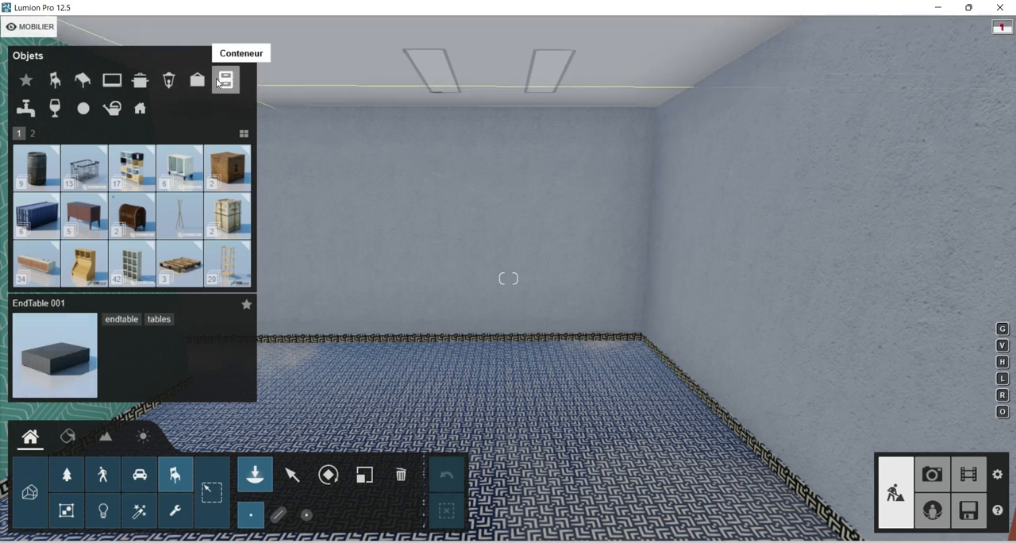
Place Bed 002 from the Beds collection of Divers & Cycles on the floor of the room.
left_click(84, 111)
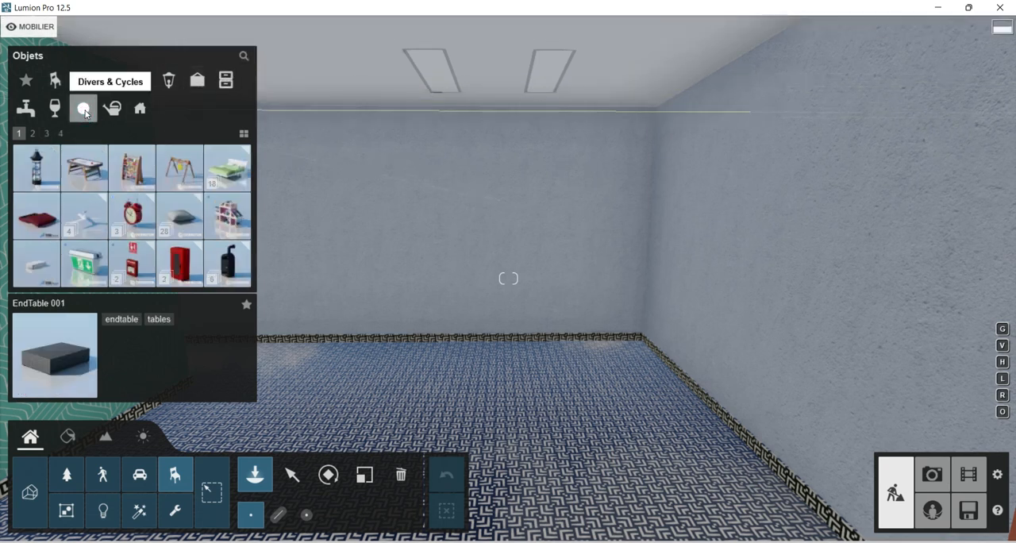
left_click(232, 172)
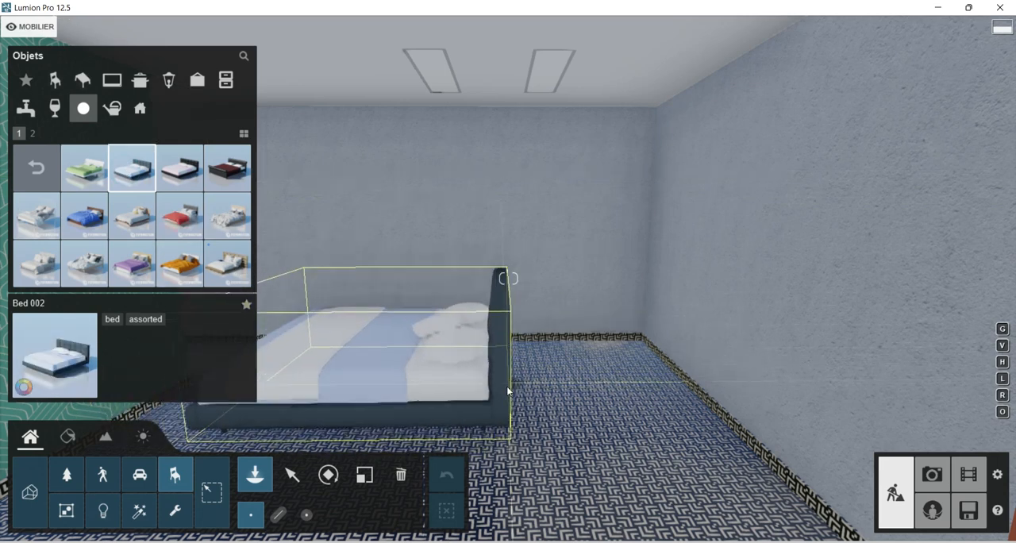
left_click(533, 391)
Rotate the bed about a quarter turn so its headboard faces the far wall, and move it closer to that wall.
key("q")
key("q")
right_click_drag(487, 379, 542, 221)
key("s")
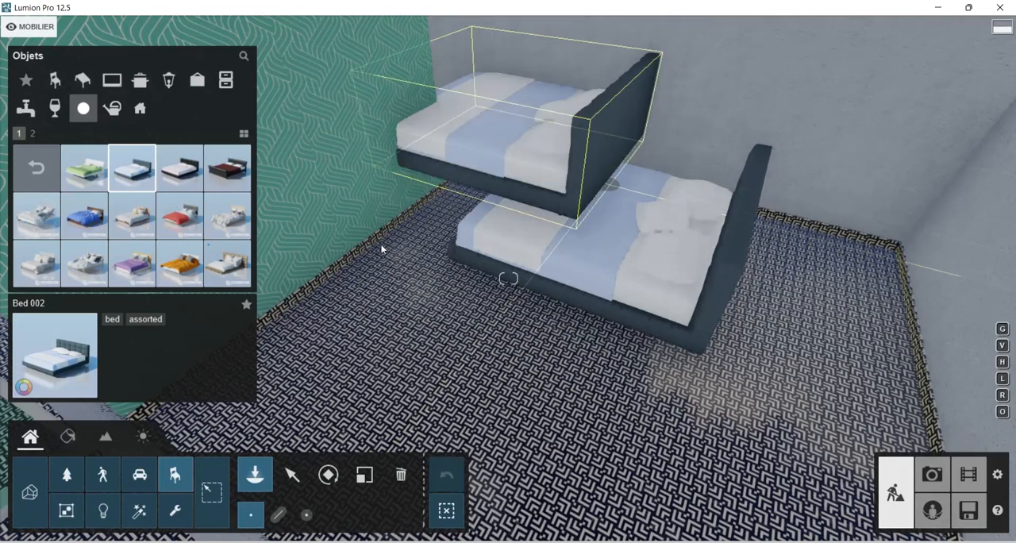
left_click(335, 474)
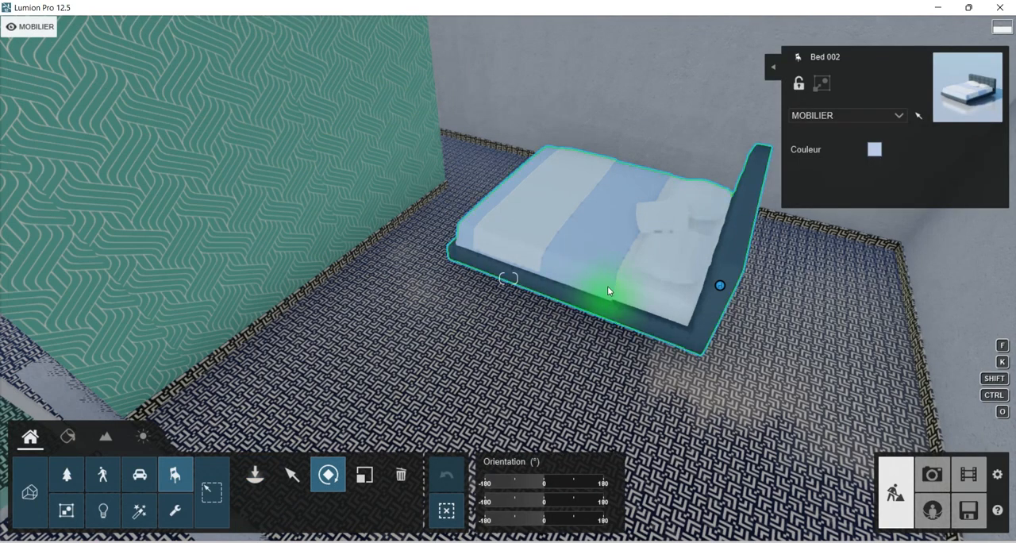
left_click_drag(542, 484, 573, 485)
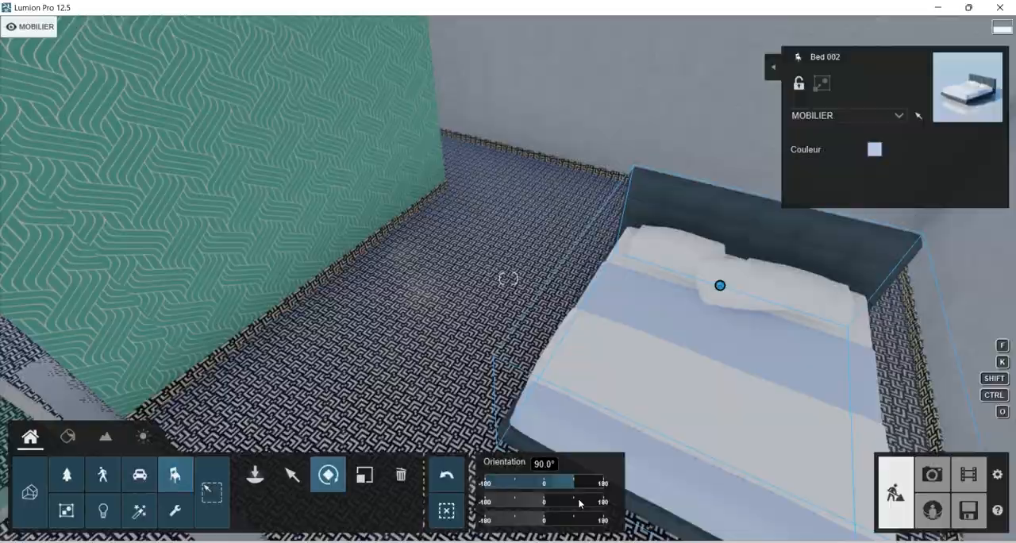
left_click(292, 476)
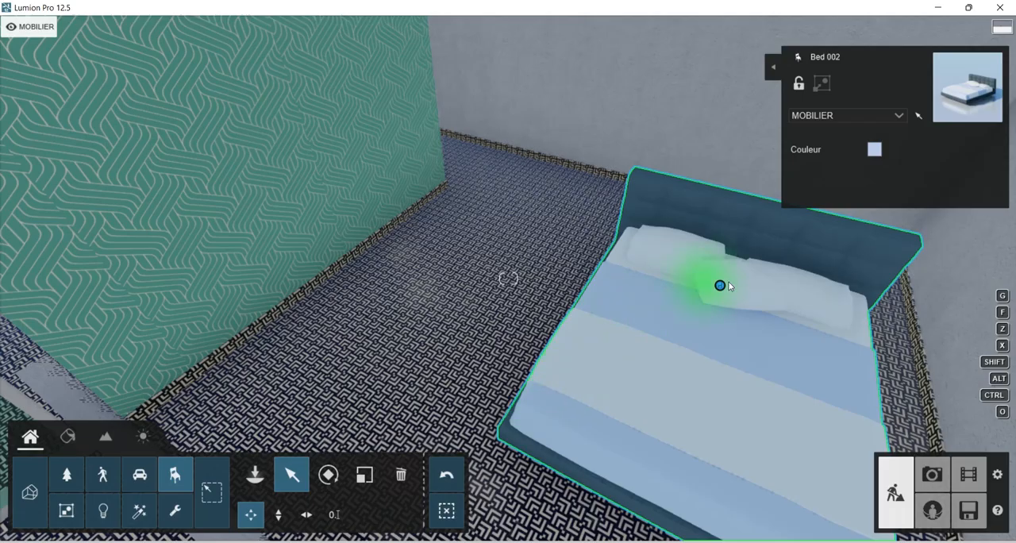
left_click_drag(720, 285, 677, 213)
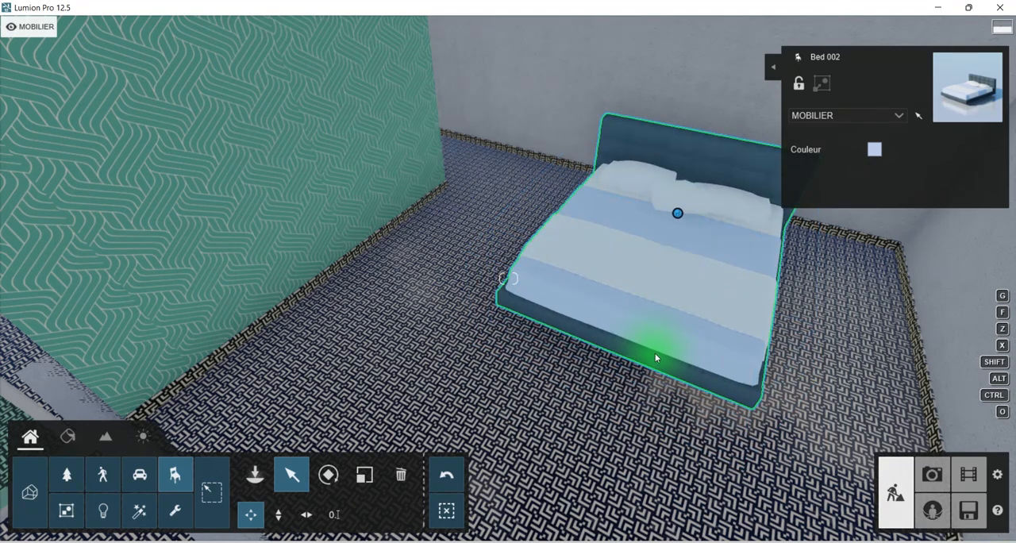
Reposition the bed along the far wall, checking the headboard's placement up close.
key("q")
key("e")
key("e")
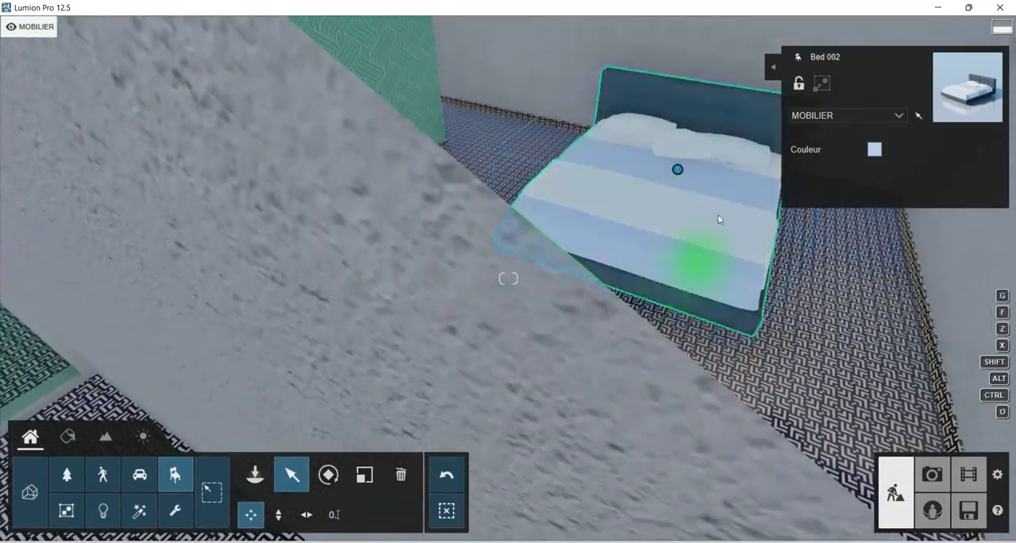
key("w")
right_click_drag(718, 220, 593, 360)
key("w")
right_click_drag(655, 367, 468, 327)
key("a")
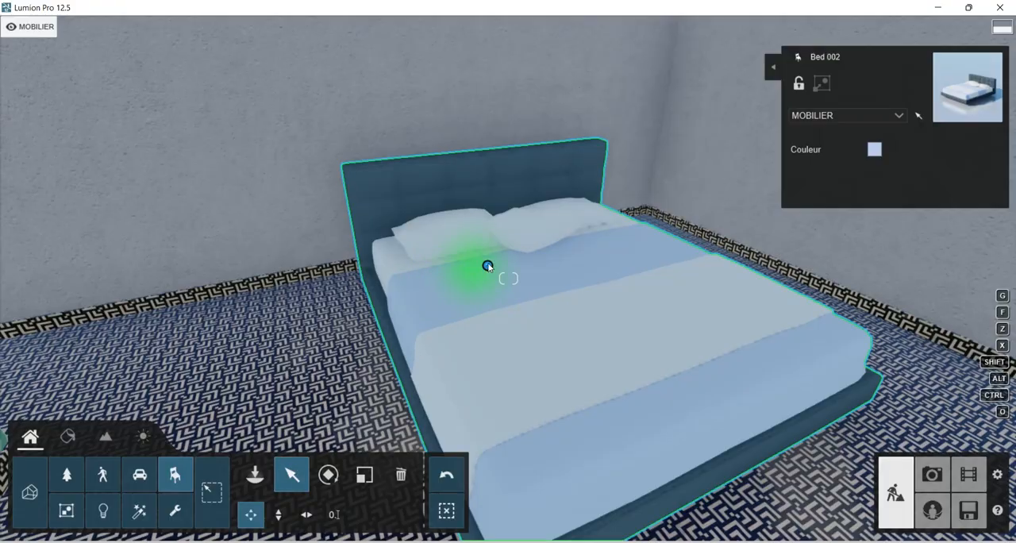
left_click_drag(488, 267, 434, 284)
Look through the outdoor, tables, electronics, kitchen, decorations and container objects for furniture to put beside the bed.
right_click_drag(533, 267, 230, 227)
key("s")
right_click_drag(509, 279, 445, 320)
key("s")
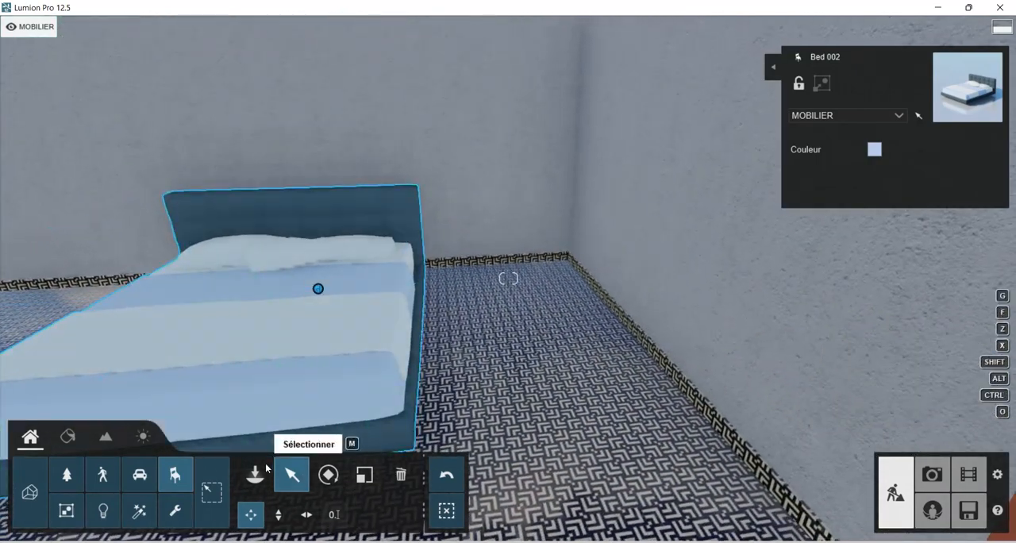
left_click(265, 472)
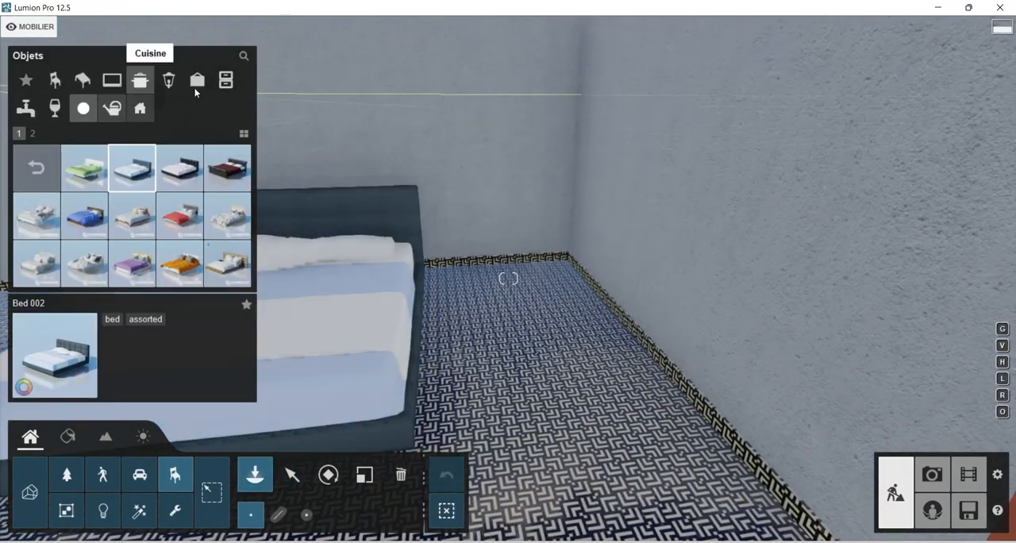
left_click(113, 108)
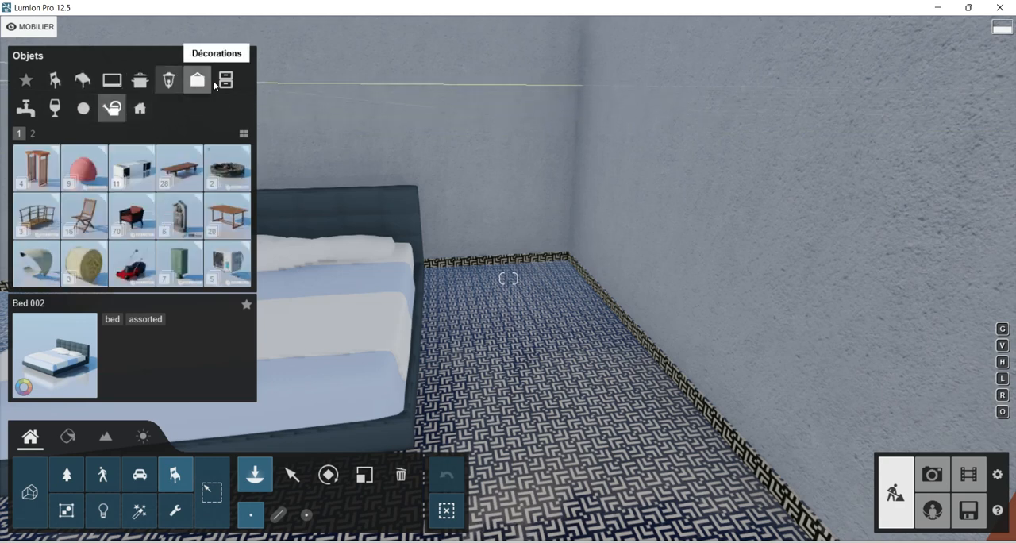
left_click(112, 80)
left_click(80, 82)
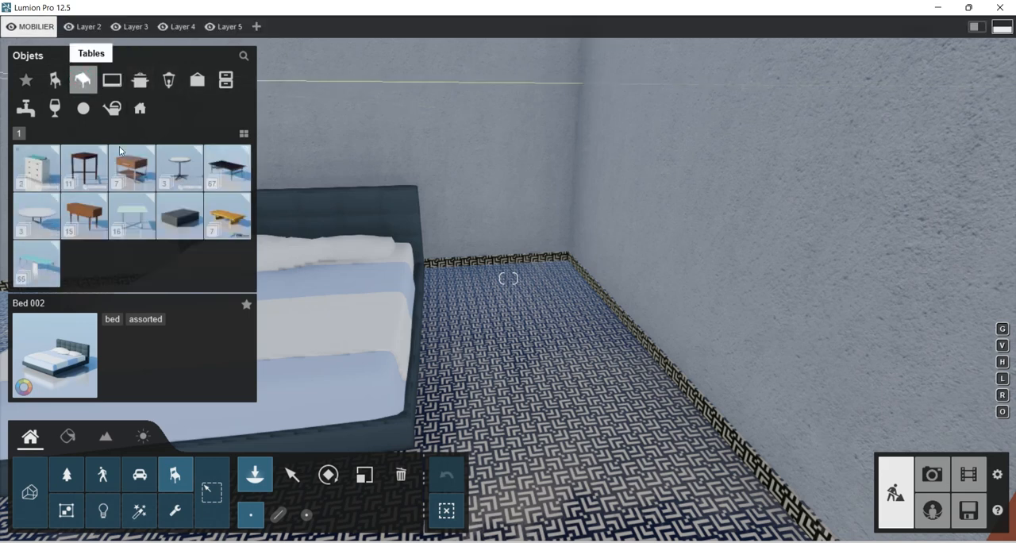
left_click(37, 176)
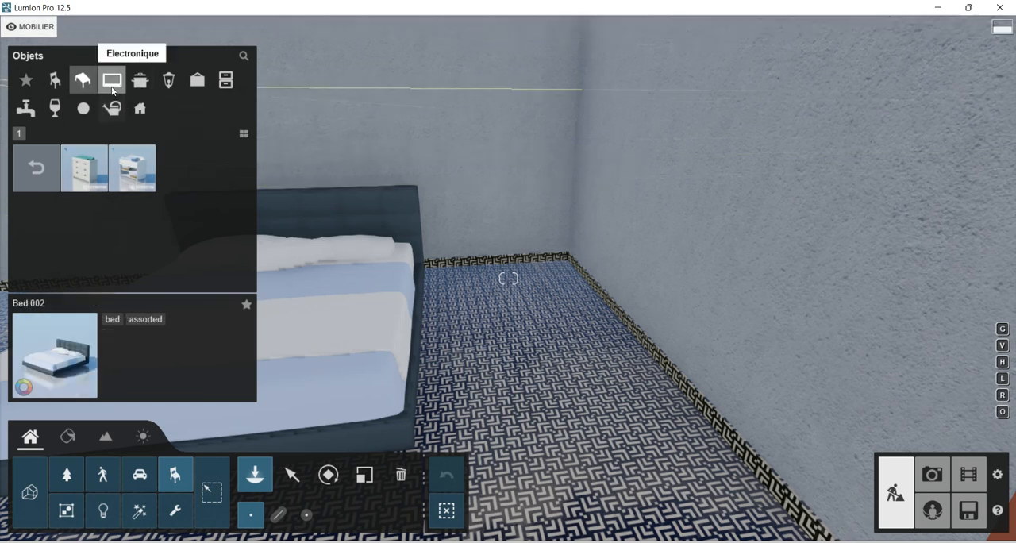
left_click(36, 162)
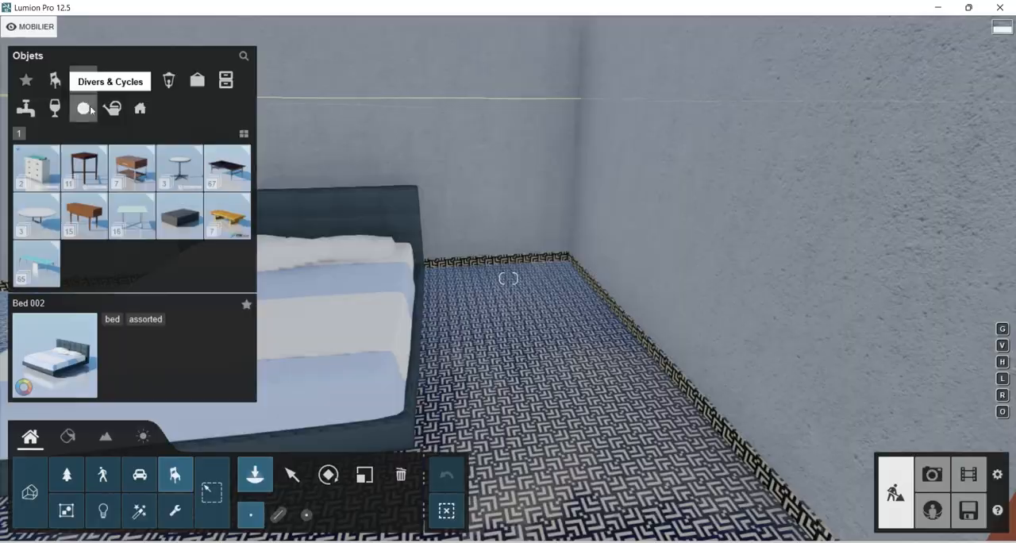
left_click(109, 83)
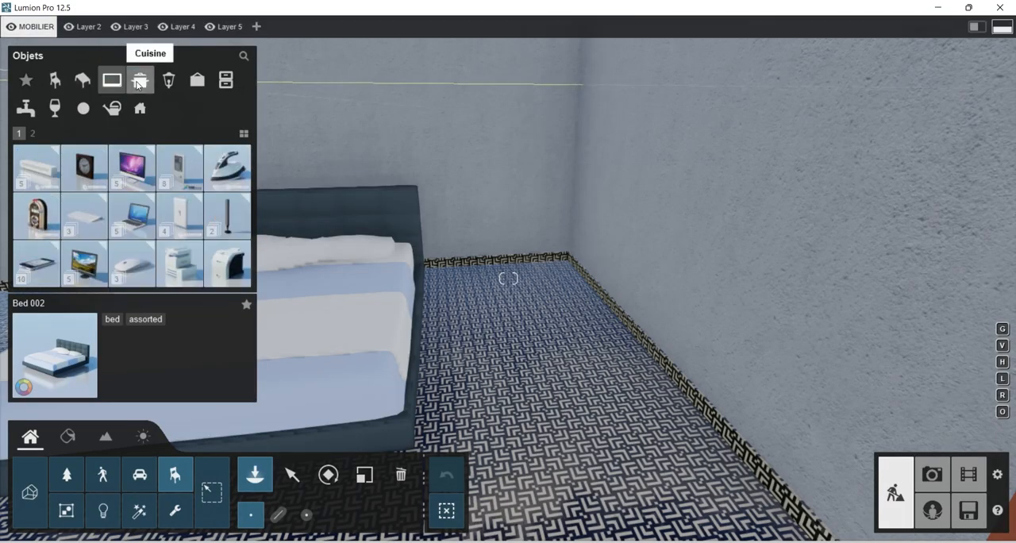
left_click(137, 84)
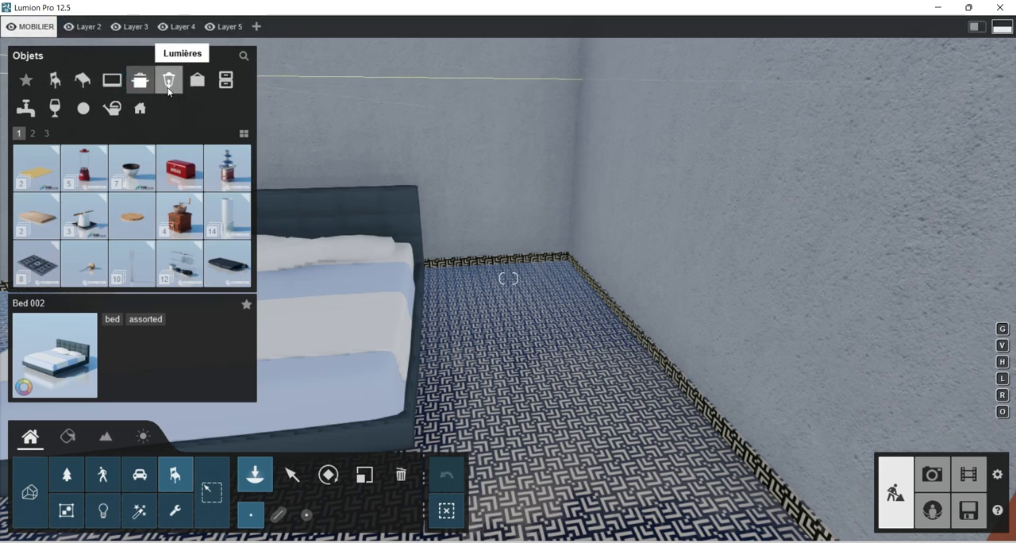
left_click(206, 88)
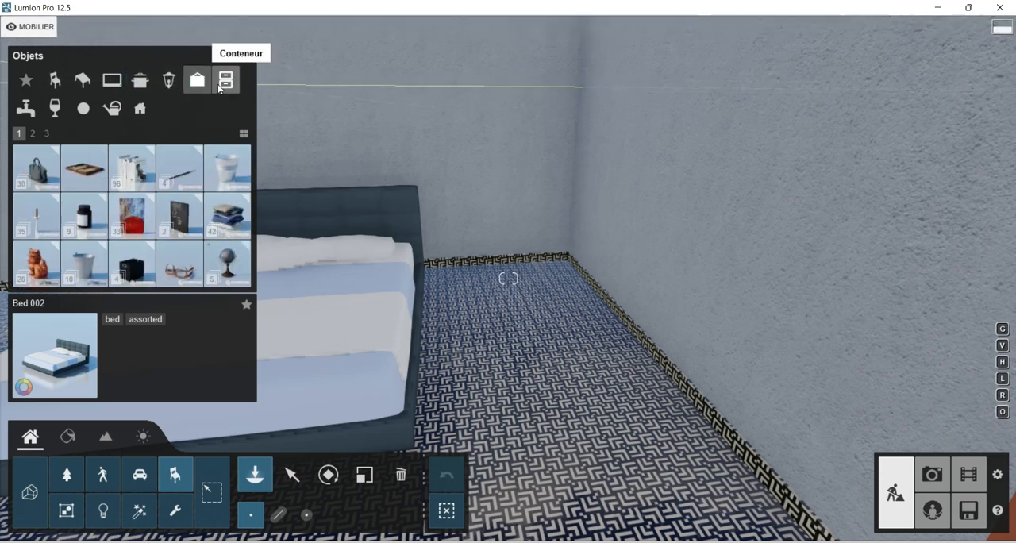
left_click(219, 88)
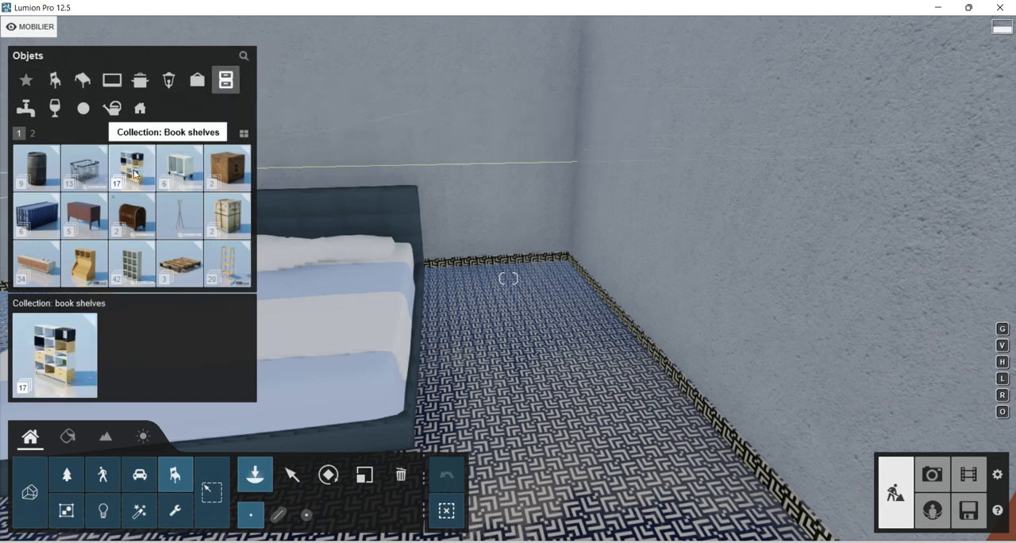
Place Bookshelf 001 from the Book shelves collection on the floor between the bed and the side wall.
left_click(132, 166)
left_click(228, 167)
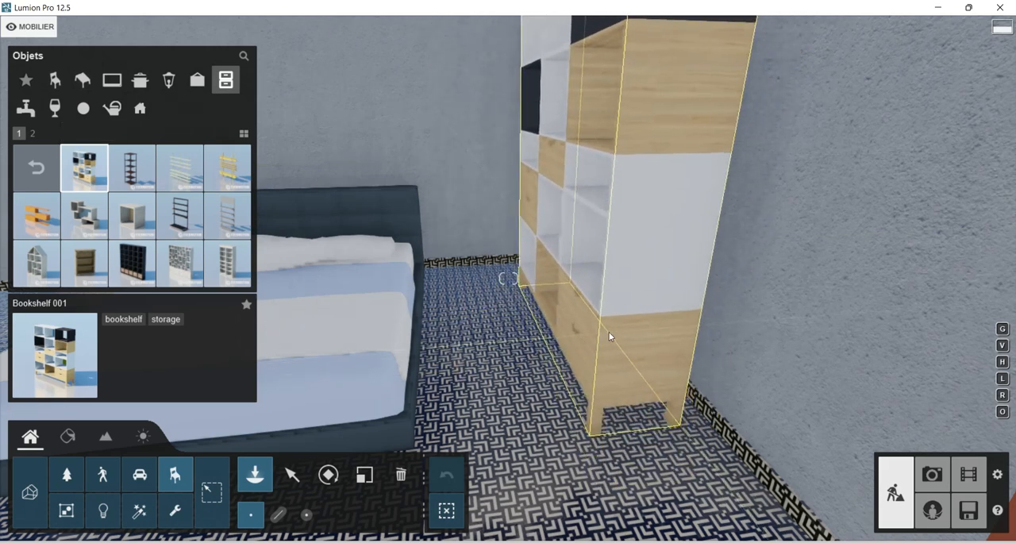
left_click(611, 332)
right_click_drag(502, 281, 588, 269)
key("a")
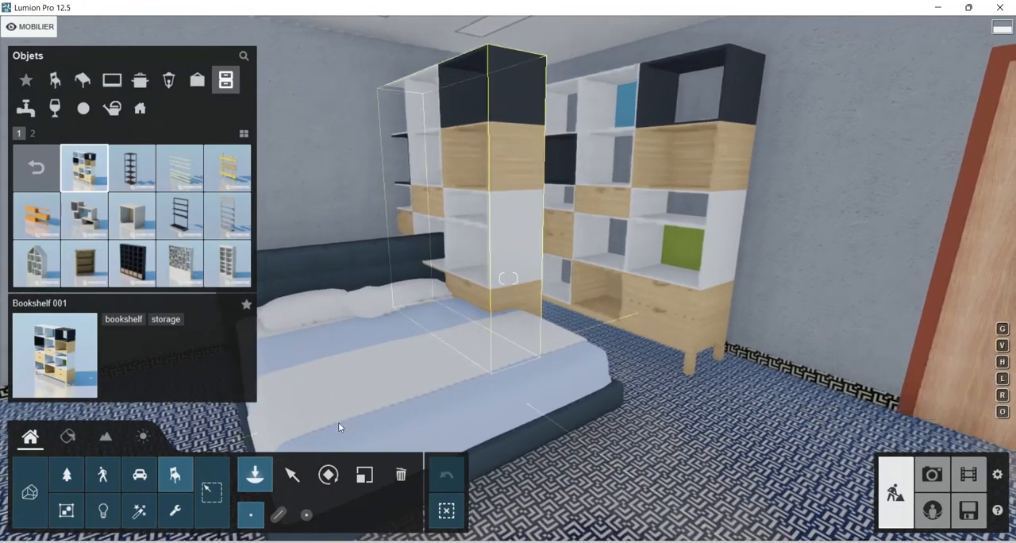
Delete the bookshelf standing beside the bed.
left_click(293, 474)
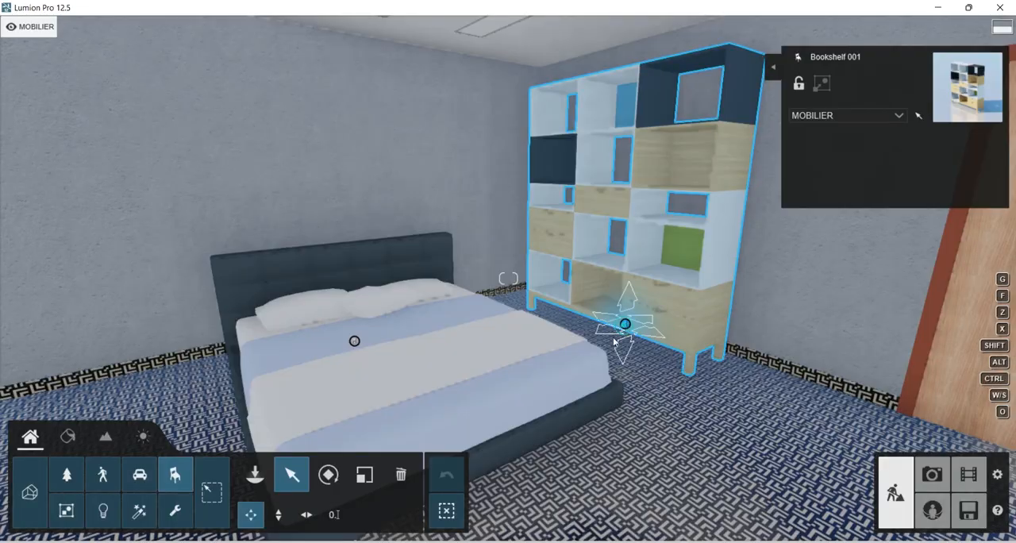
left_click(401, 475)
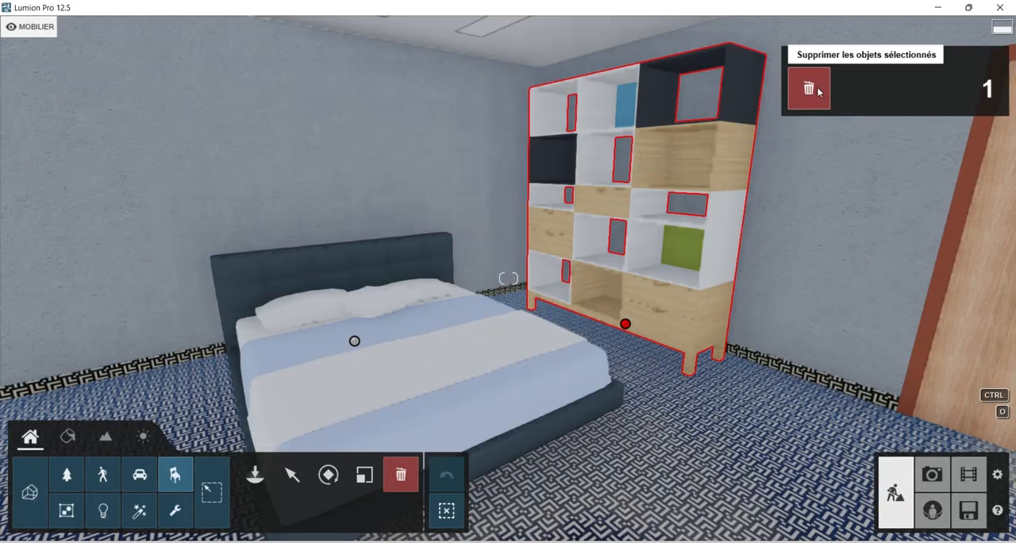
left_click(809, 88)
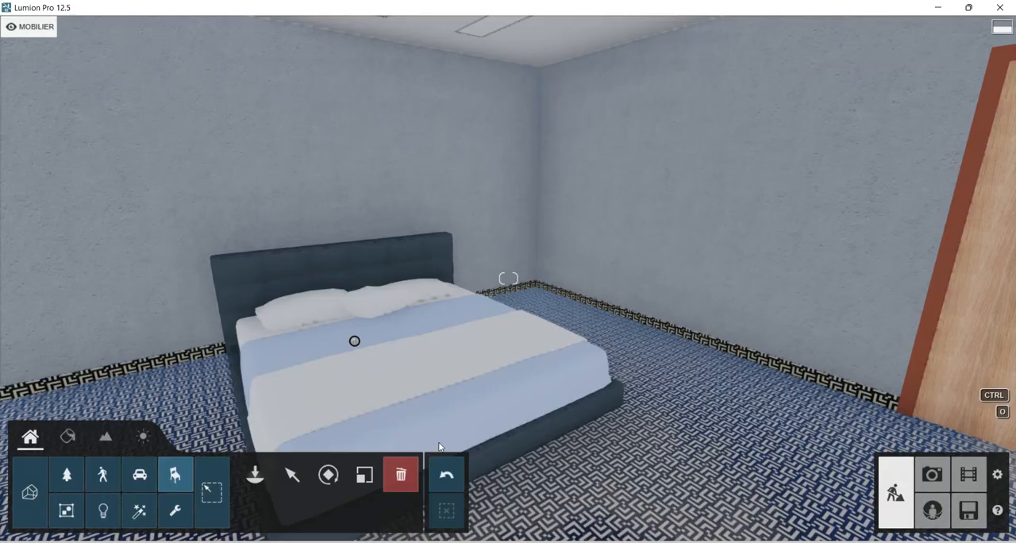
Place BabyChangingTable 001 from the tables category in the corner beside the bed.
left_click(255, 474)
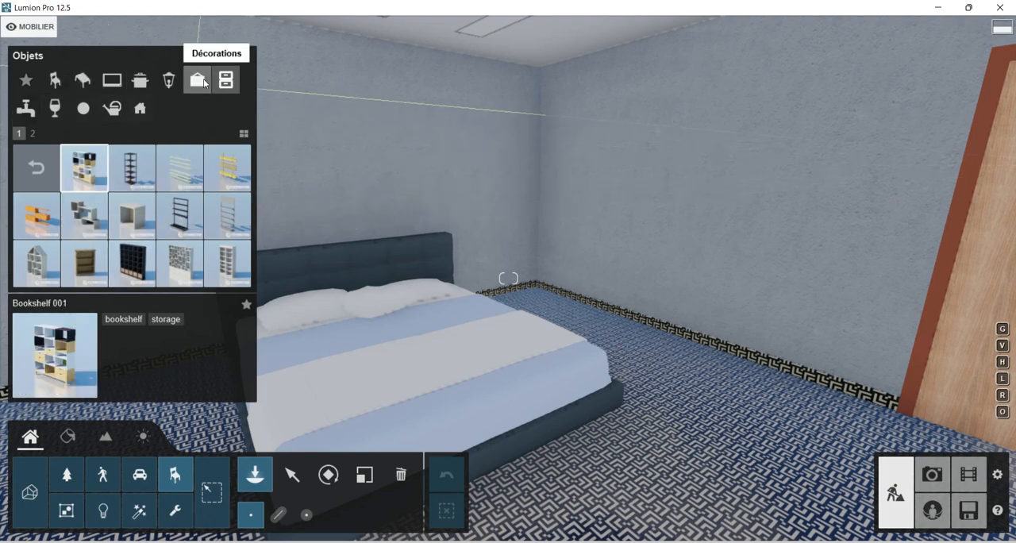
left_click(83, 80)
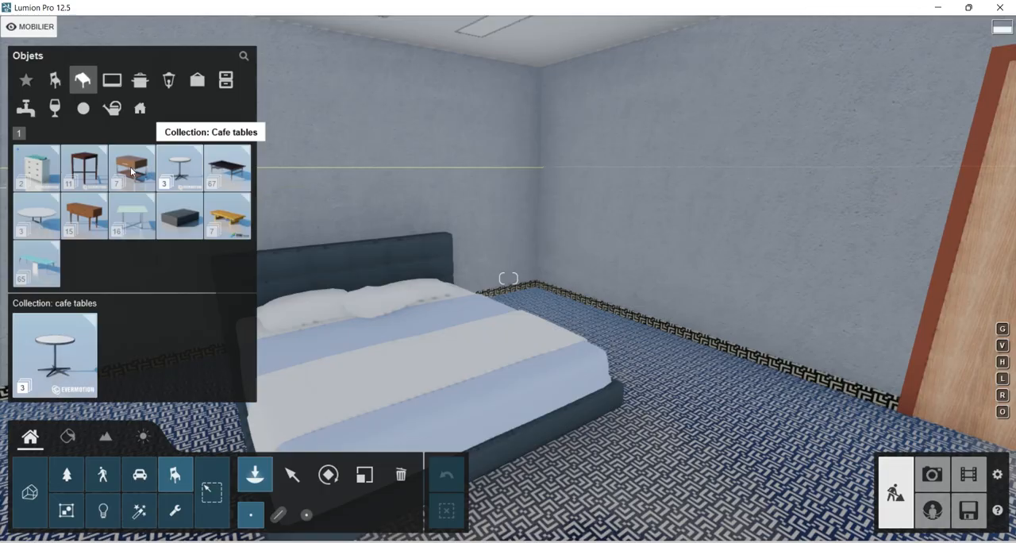
left_click(31, 175)
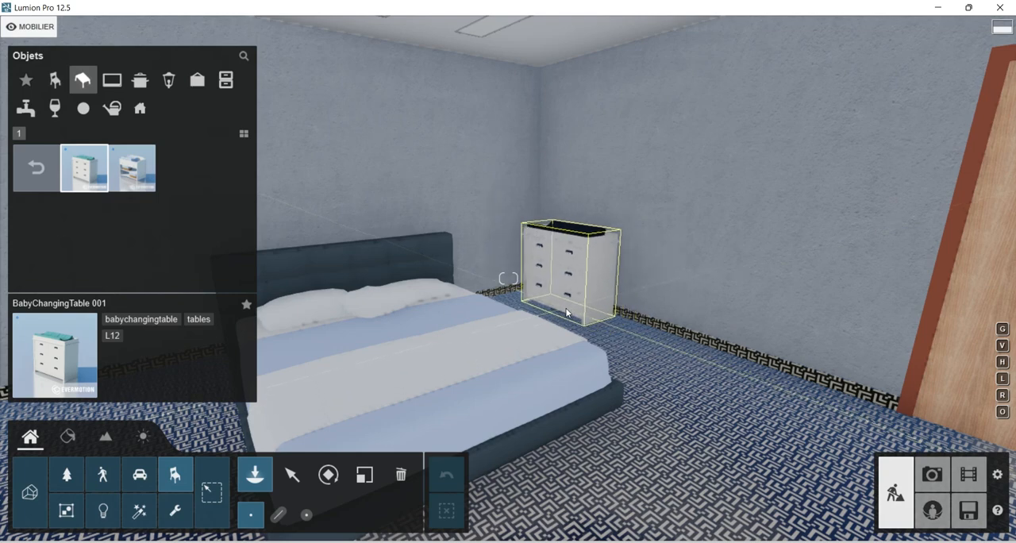
left_click(646, 320)
right_click_drag(667, 324, 637, 319)
middle_click_drag(637, 319, 577, 296)
scroll(577, 296, "up", 3)
scroll(585, 282, "down", 5)
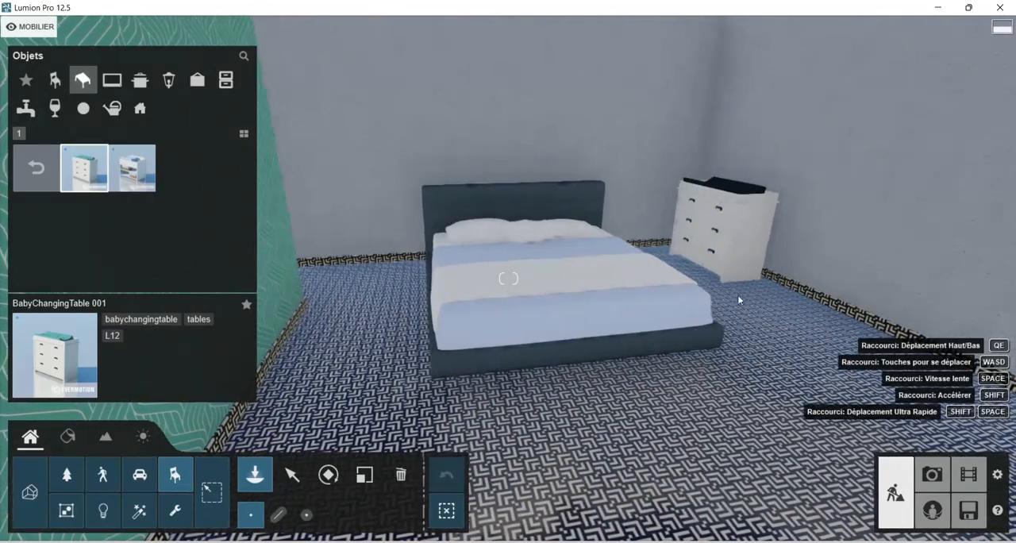
right_click_drag(737, 294, 525, 298)
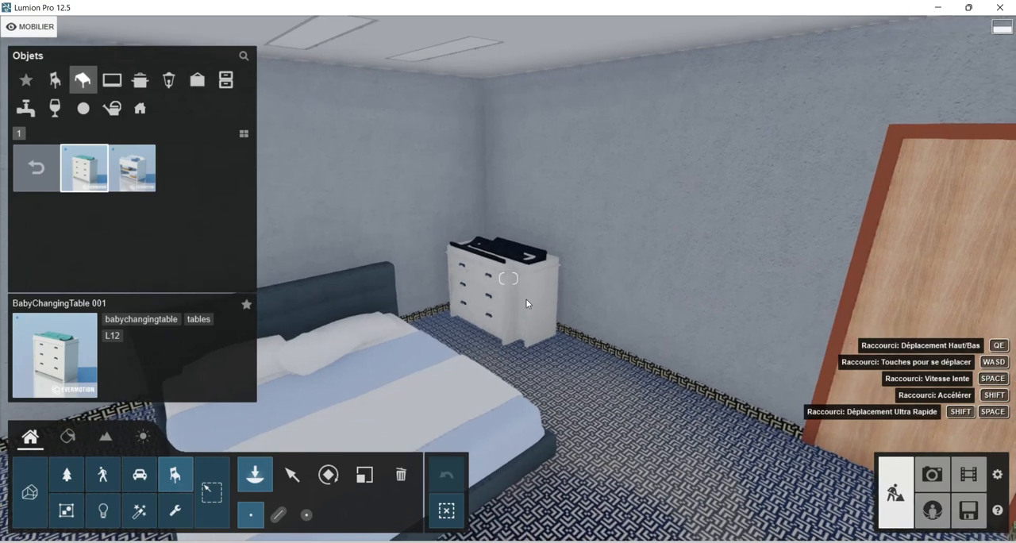
Select the baby changing table and examine its placement beside the bed from several sides of the room.
scroll(474, 393, "up", 2)
left_click(291, 482)
right_click_drag(553, 354, 591, 343)
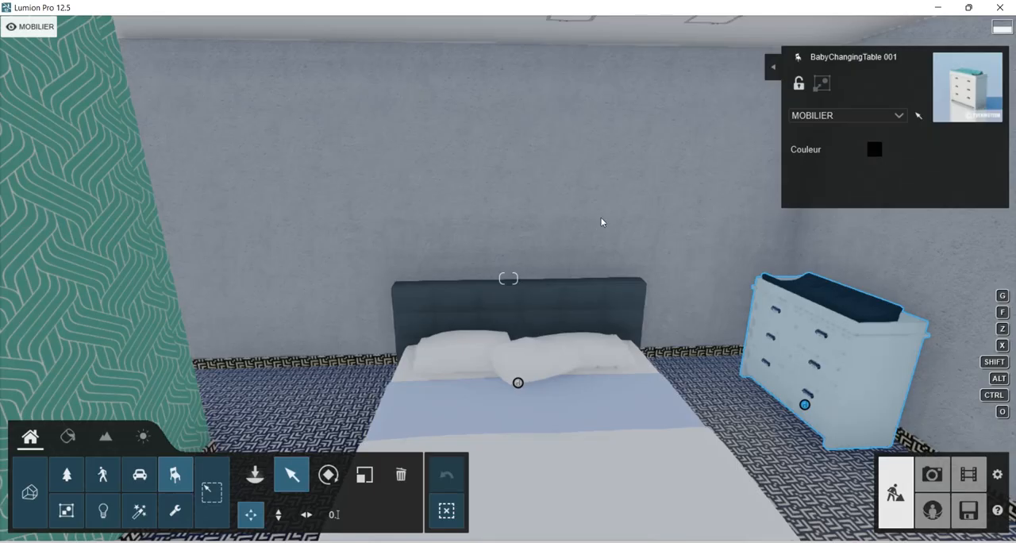
right_click_drag(601, 250, 790, 206)
right_click_drag(320, 288, 669, 352)
right_click_drag(784, 333, 567, 335)
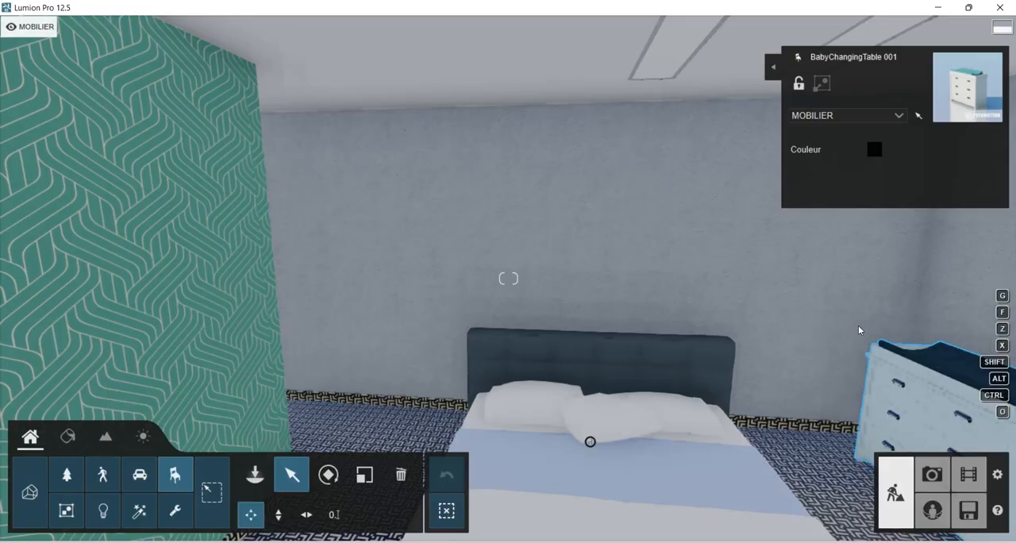
right_click_drag(870, 325, 846, 359)
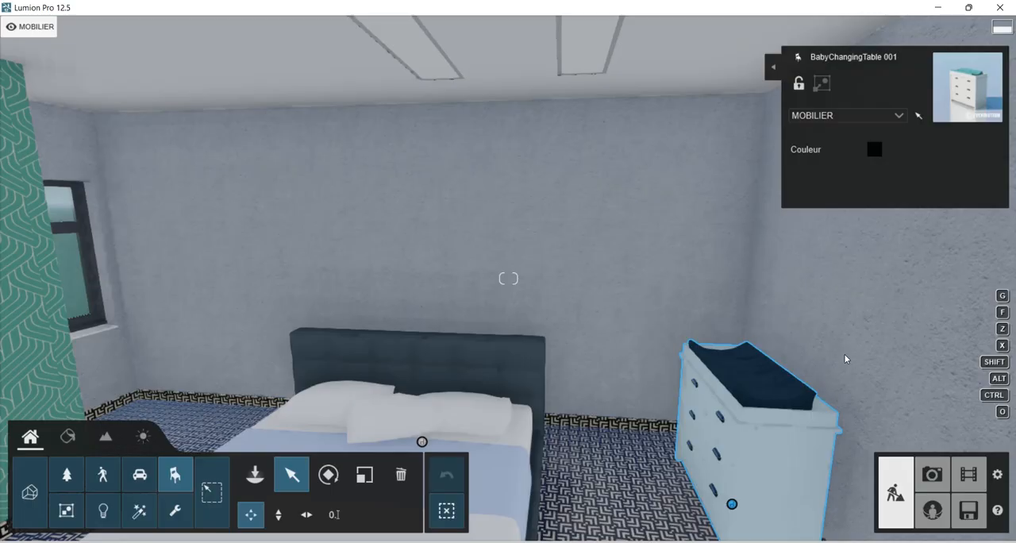
right_click_drag(701, 367, 648, 380)
right_click_drag(706, 347, 719, 264)
key("w")
right_click_drag(552, 380, 607, 337)
key("s")
key("s")
key("q")
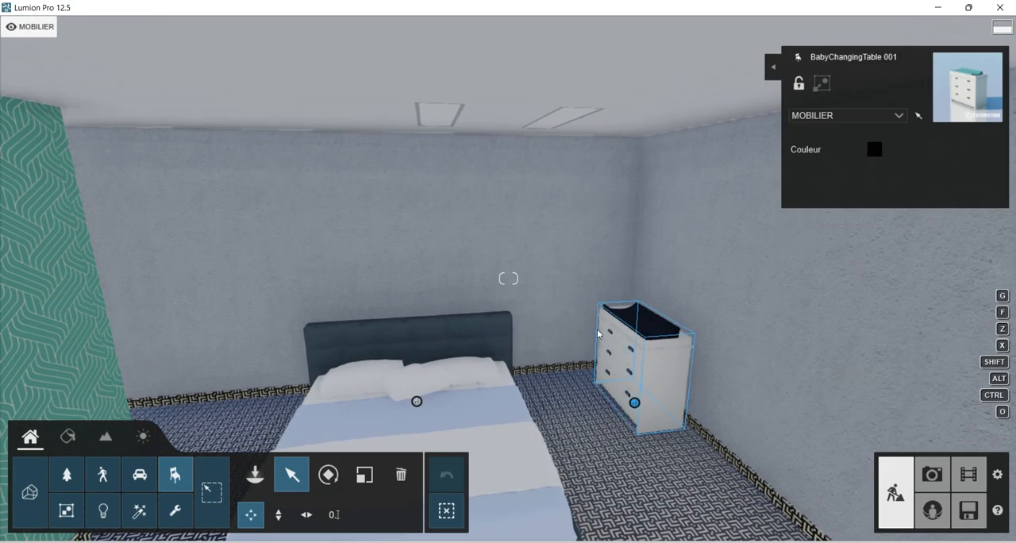
key("e")
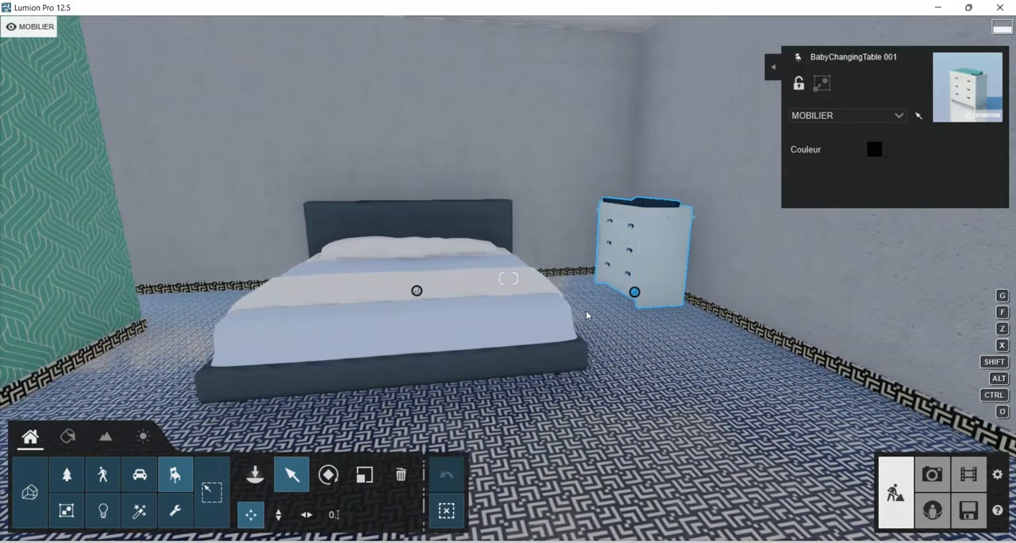
key("a")
right_click_drag(574, 305, 586, 251)
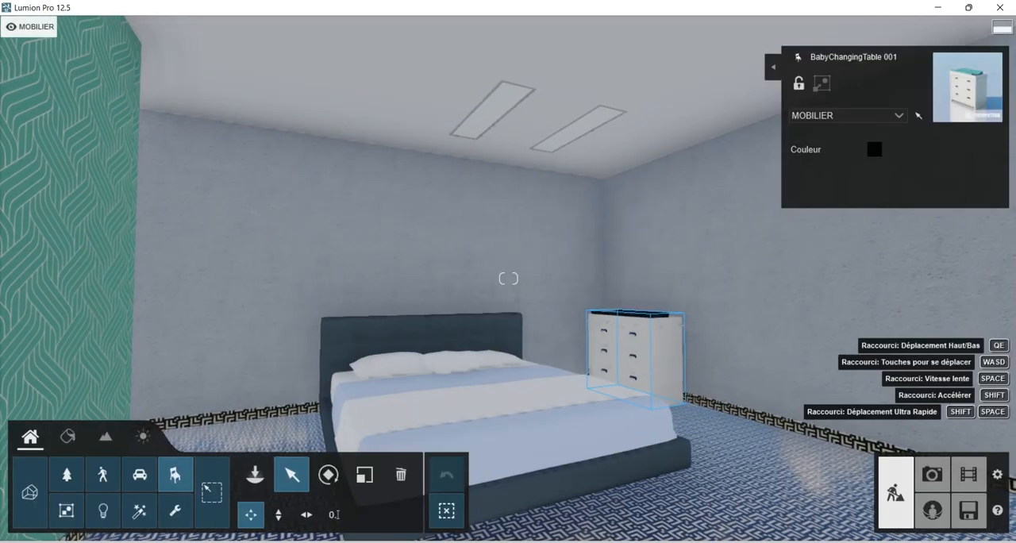
key("d")
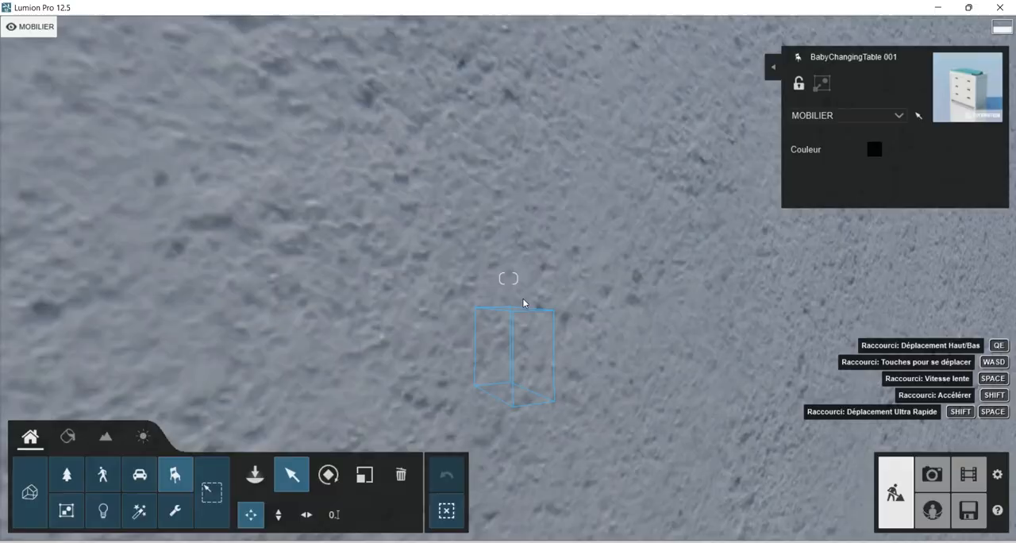
key("a")
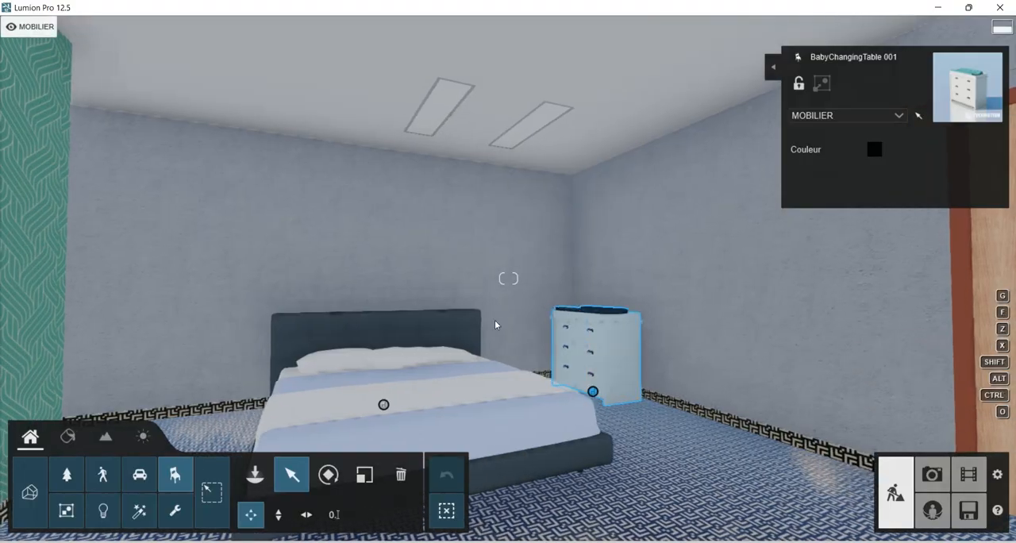
key("e")
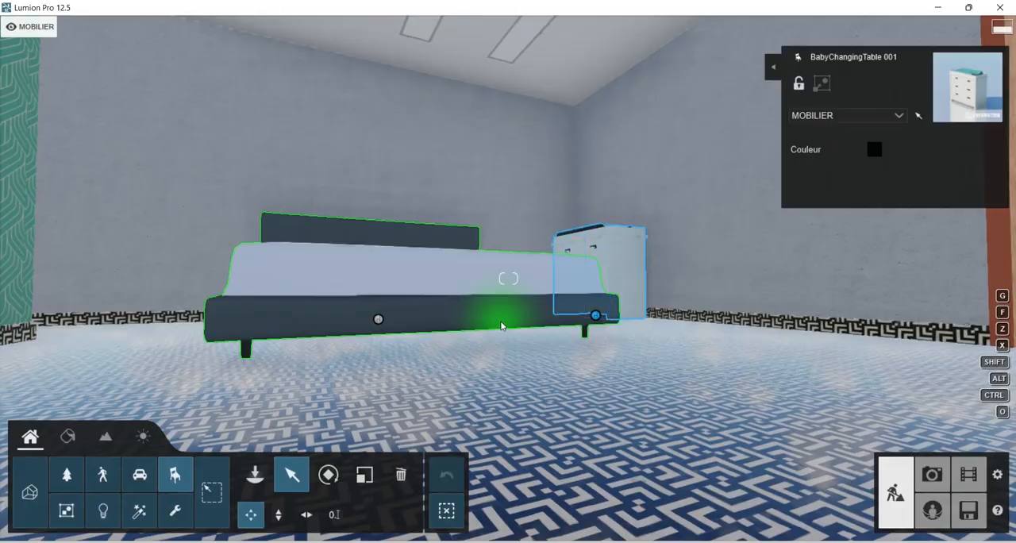
key("q")
right_click_drag(490, 324, 448, 324)
key("d")
key("d")
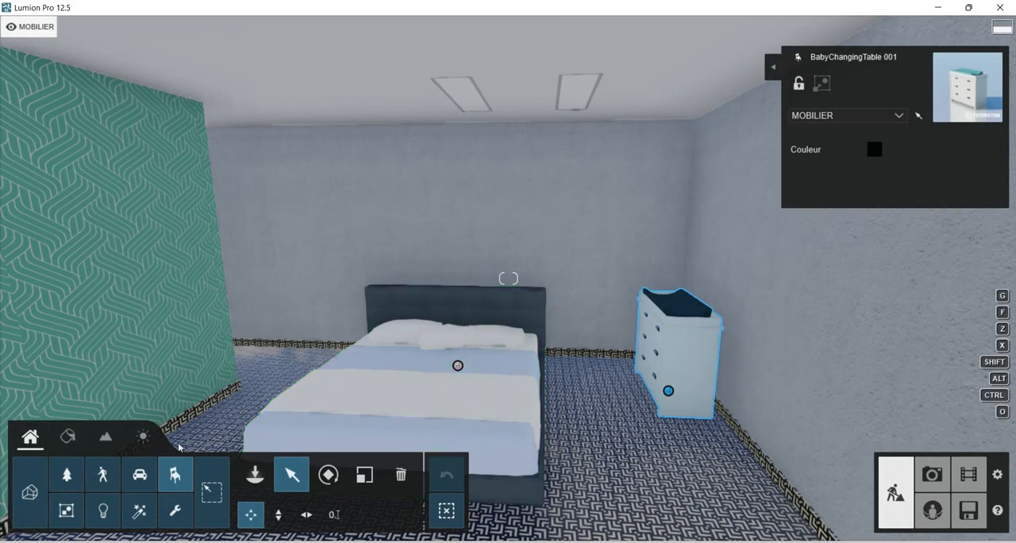
Place the seated character Man African 0005 Briefcase on the foot end of the bed.
left_click(252, 476)
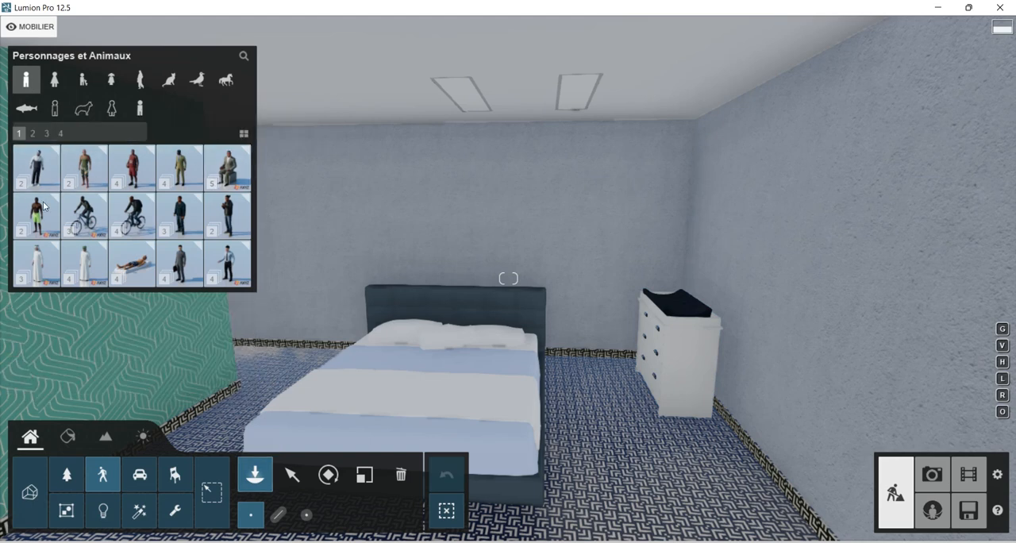
mouse_move(237, 242)
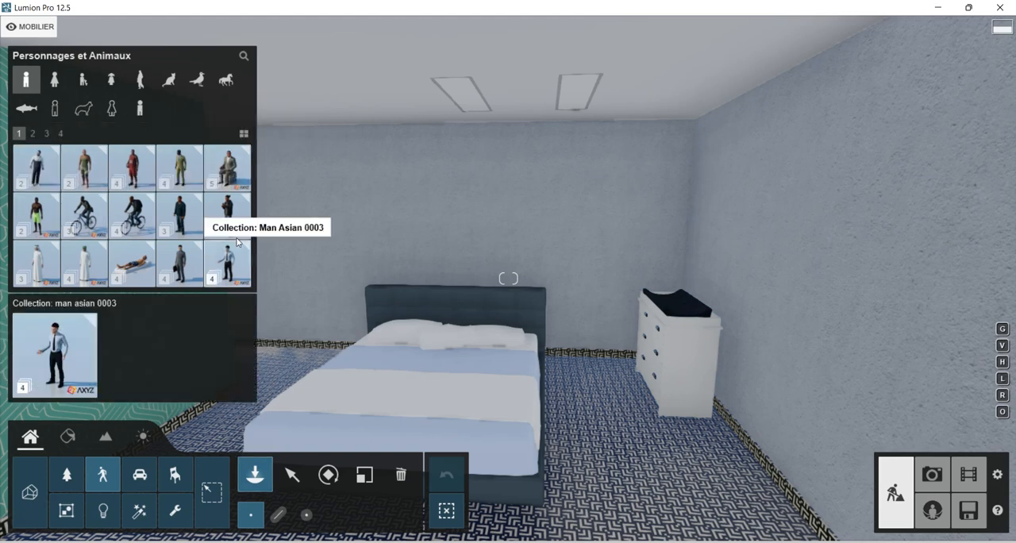
left_click(227, 167)
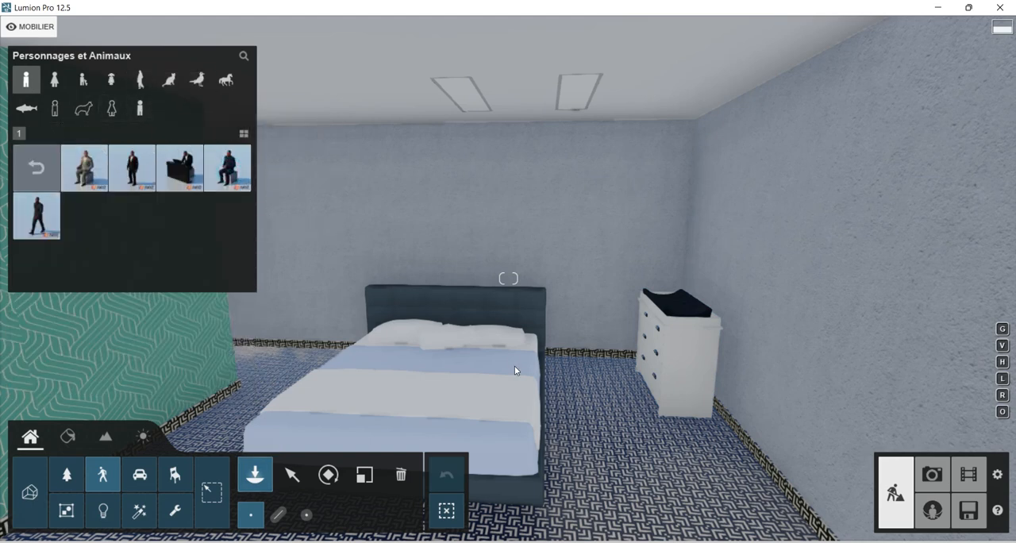
left_click(95, 175)
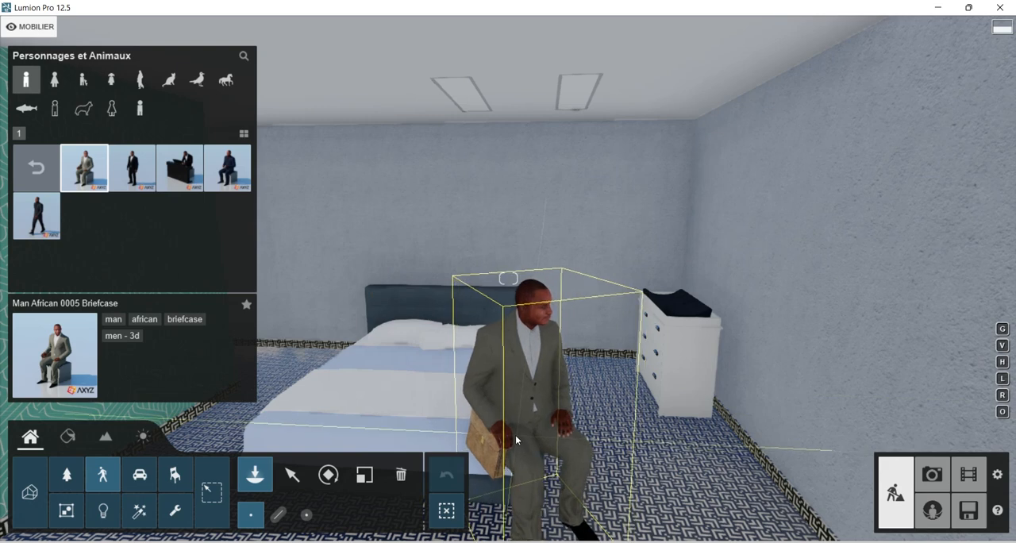
left_click(506, 432)
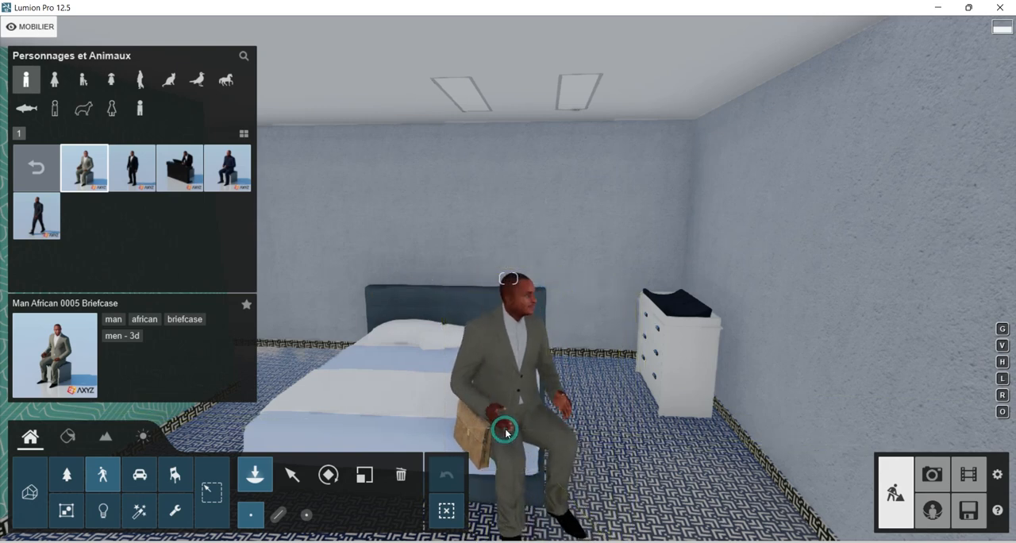
Examine the seated man and his position on the bed from several angles and heights.
mouse_move(559, 348)
right_mouse_down()
mouse_move(445, 346)
mouse_move(554, 345)
right_mouse_up()
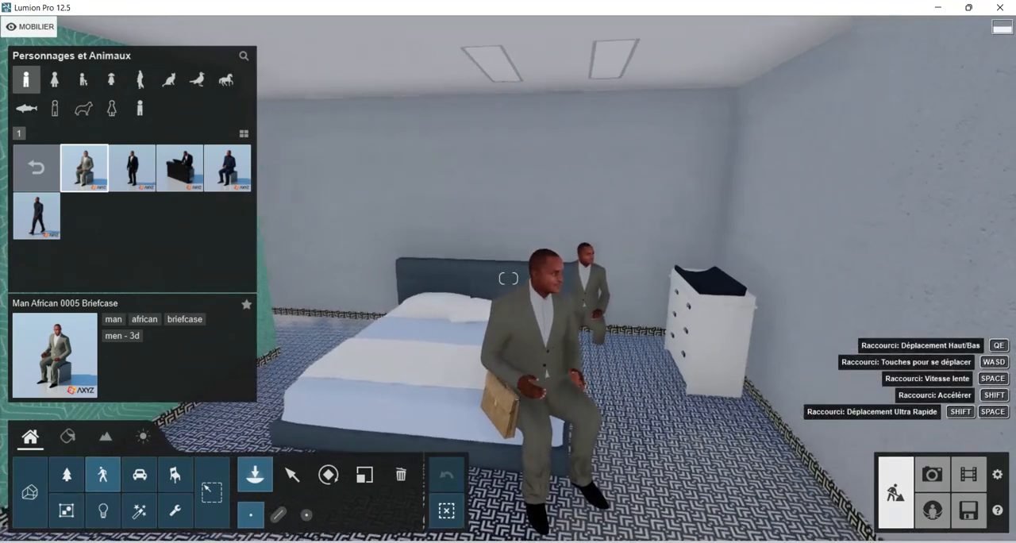
key("a")
scroll(546, 321, "up", 3)
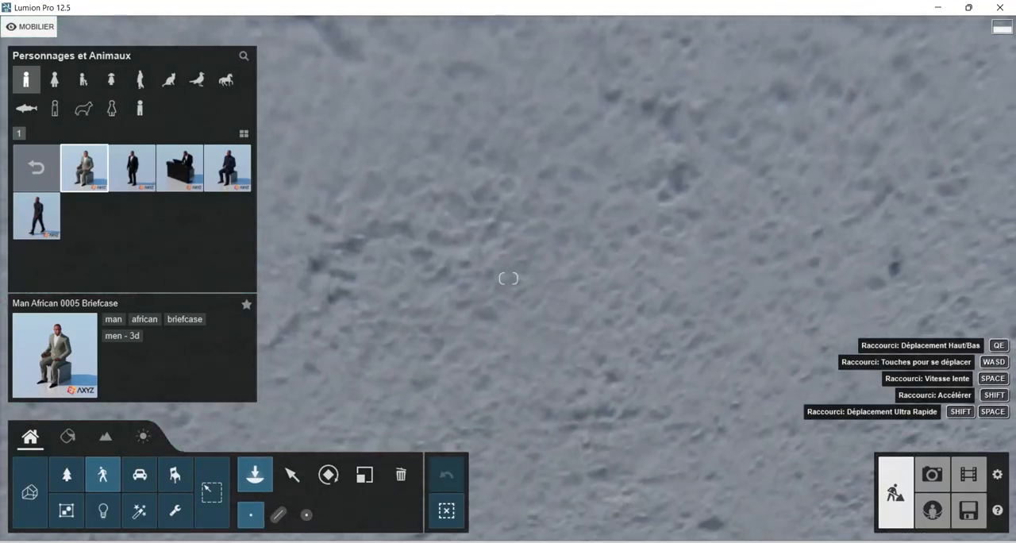
scroll(599, 299, "down", 5)
right_click_drag(508, 279, 466, 242)
right_click_drag(699, 306, 651, 346)
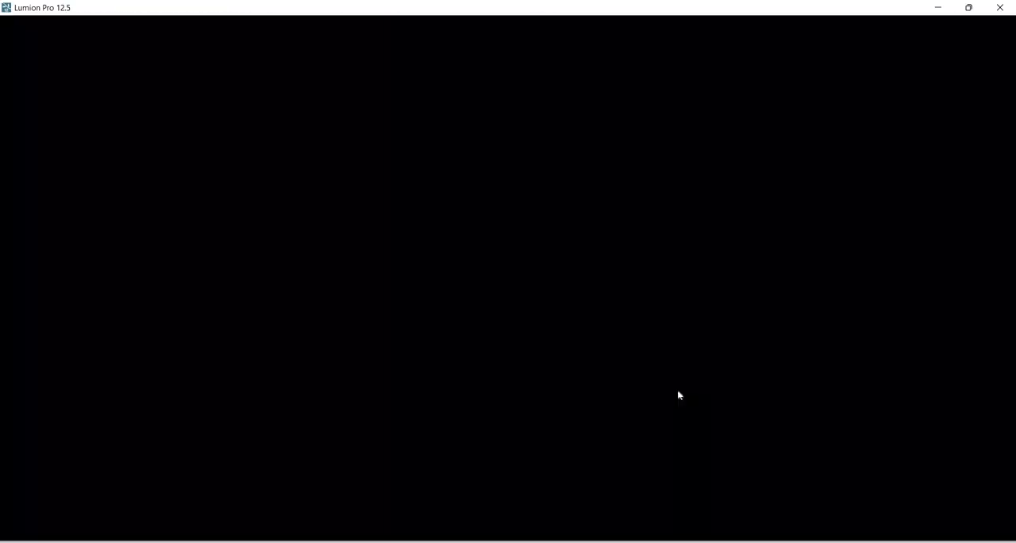
right_click_drag(678, 389, 808, 390)
key("s")
right_click_drag(692, 407, 601, 385)
key("d")
key("d")
key("e")
key("q")
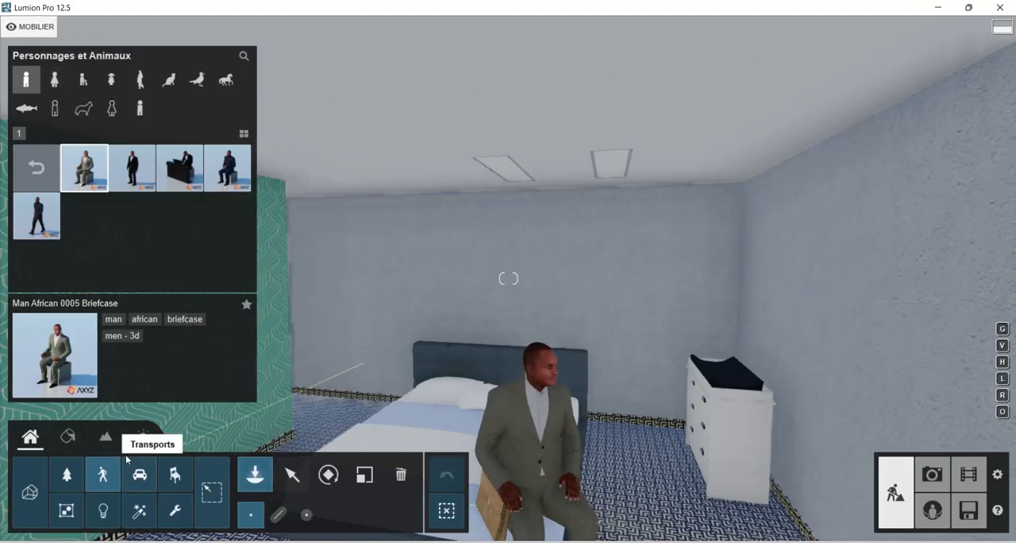
Look through the nature, chair, table and storage objects for more items for the bedroom.
left_click(66, 481)
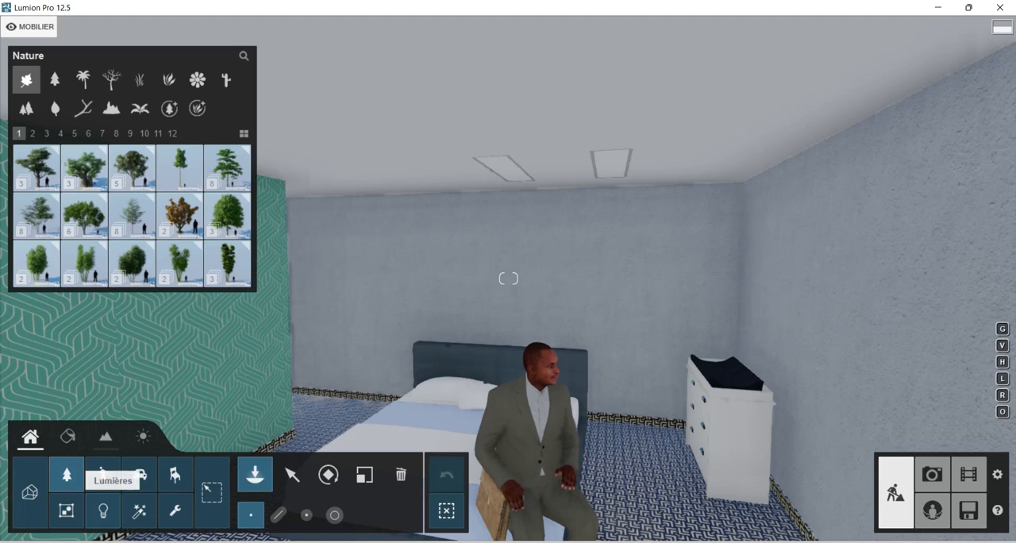
left_click(174, 476)
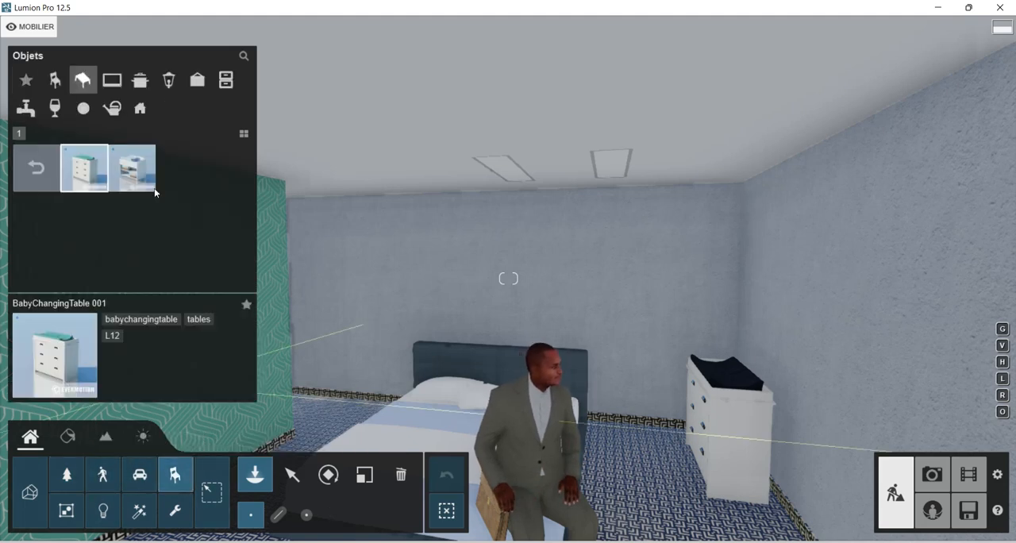
left_click(55, 82)
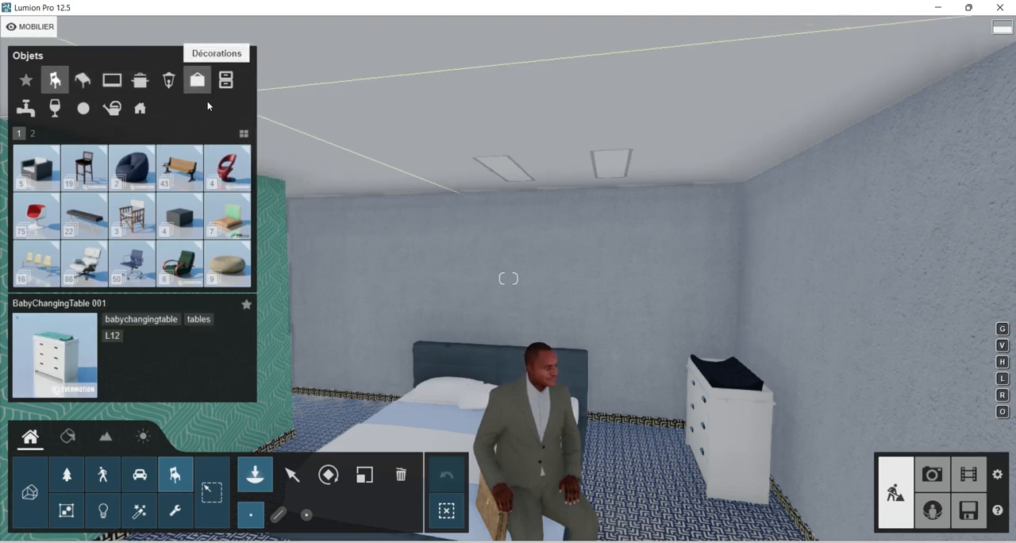
right_click_drag(441, 321, 317, 357)
right_click_drag(699, 306, 702, 335)
right_click_drag(560, 318, 624, 299)
key("s")
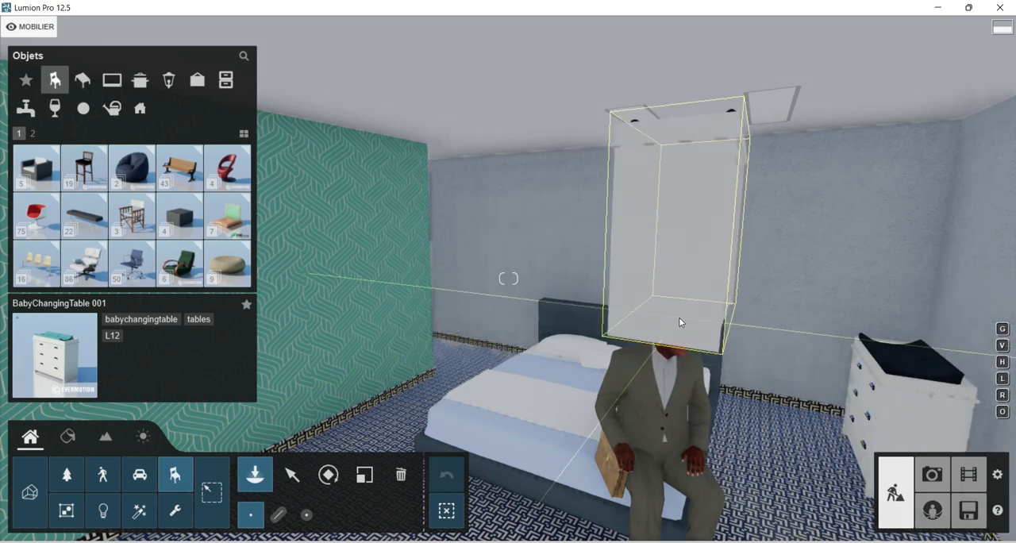
left_click(82, 80)
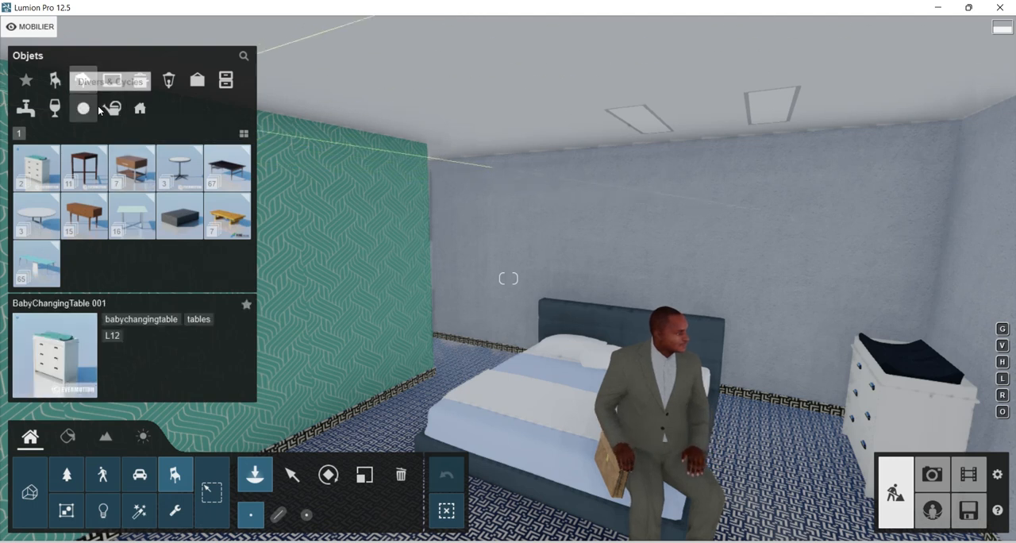
left_click(226, 79)
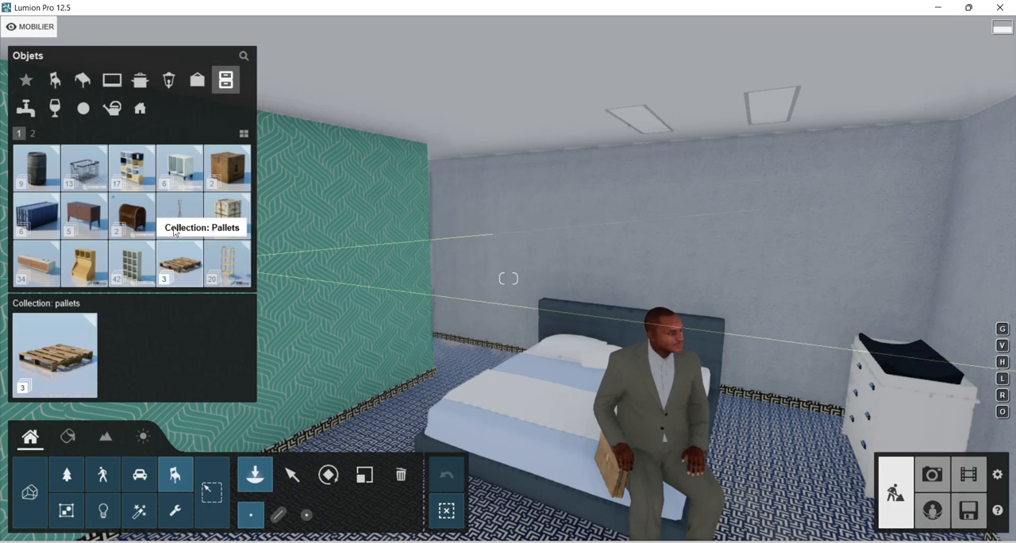
Place Canvas 005 from the canvas decorations on the green patterned wall beside the bed.
left_click(195, 81)
mouse_move(318, 238)
right_mouse_down()
mouse_move(343, 248)
mouse_move(310, 243)
right_mouse_up()
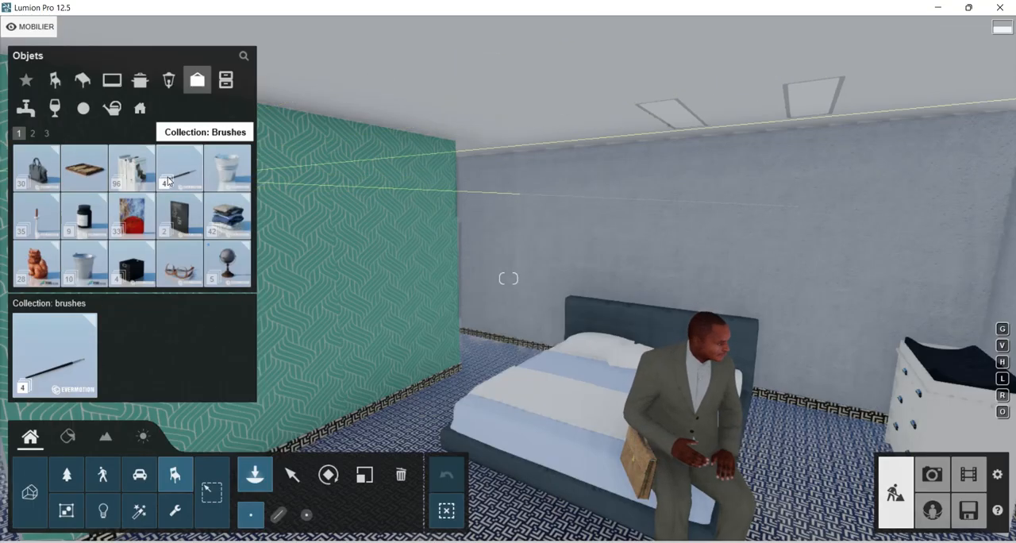
left_click(132, 214)
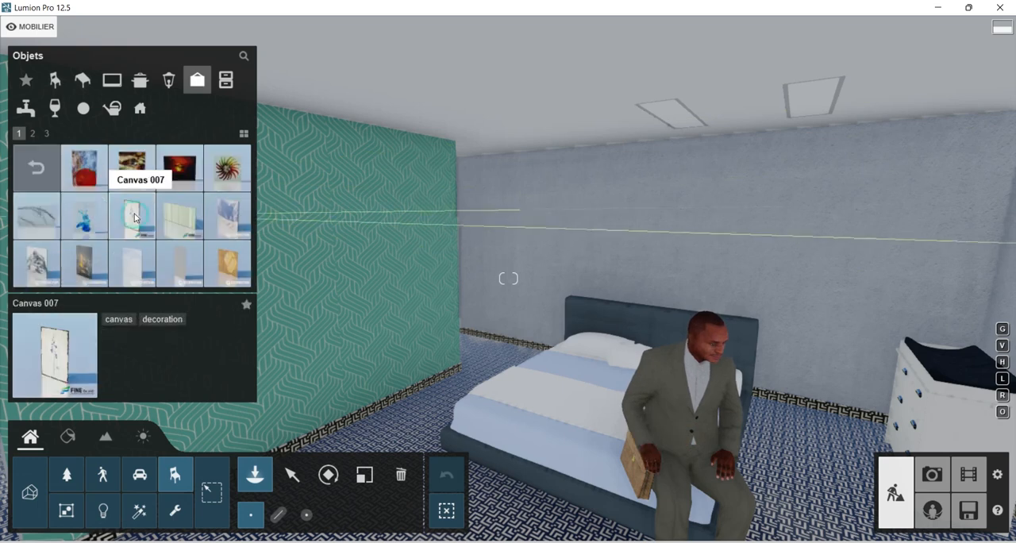
left_click(45, 220)
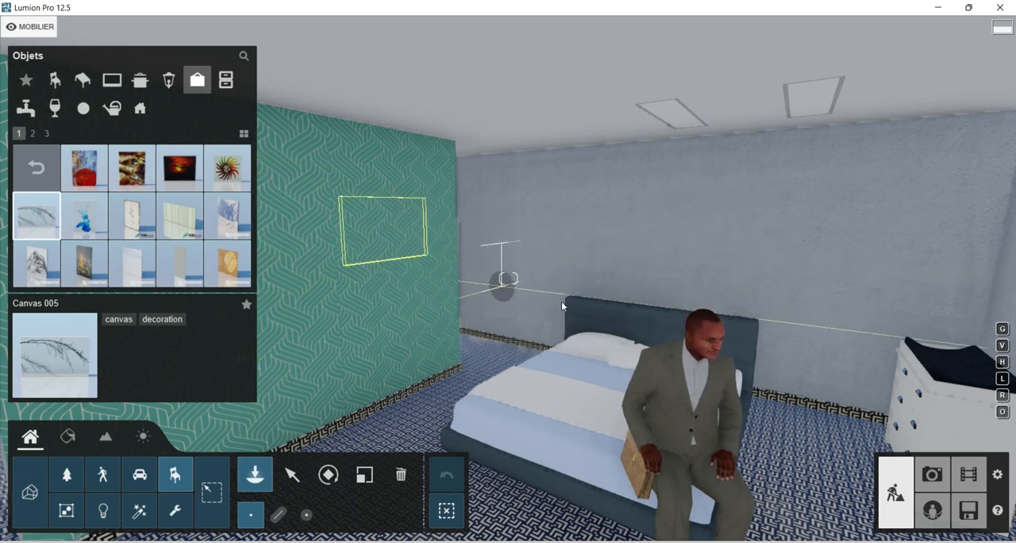
Shift Canvas 005 horizontally out of the green wall and rotate it so its picture faces the room.
left_click(292, 474)
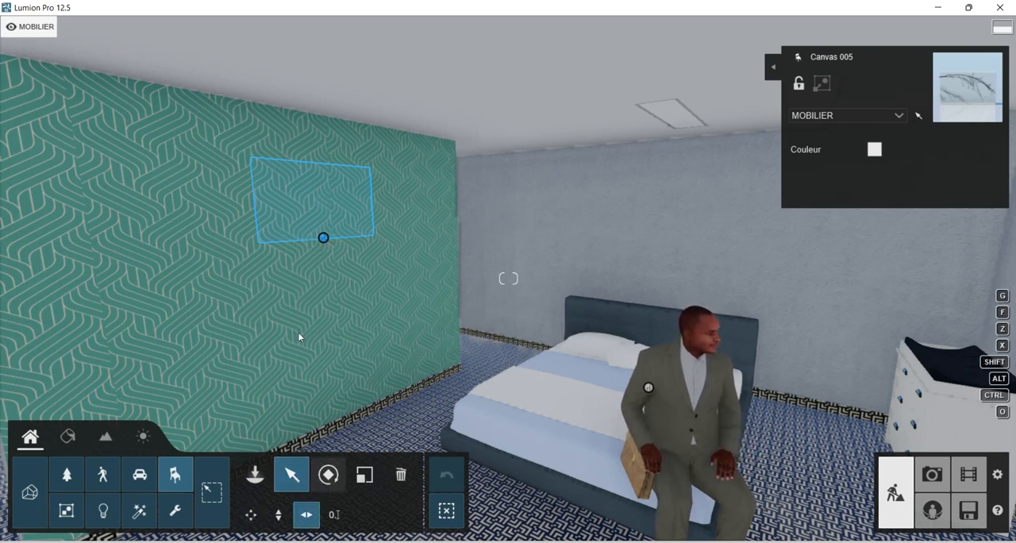
left_click_drag(323, 238, 334, 244)
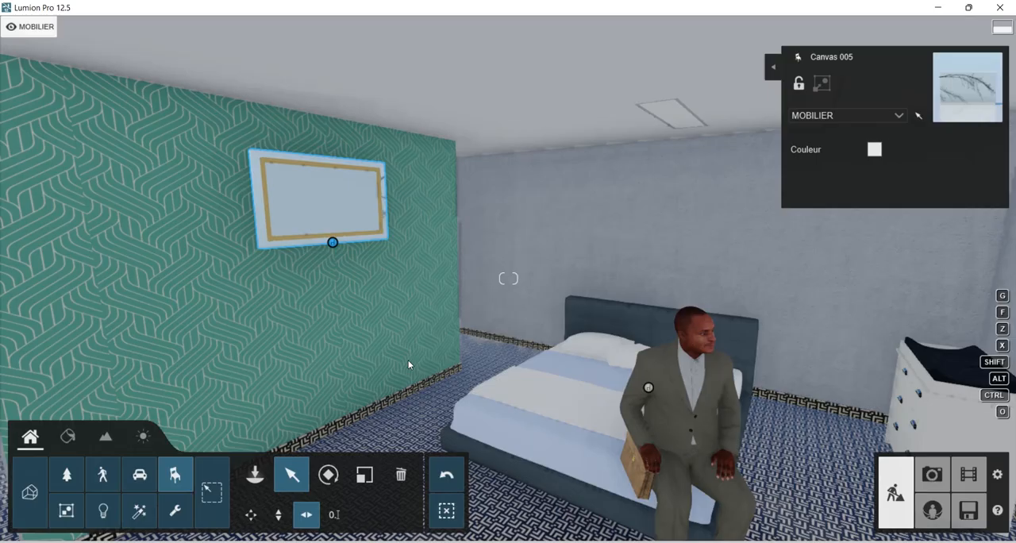
left_click(326, 476)
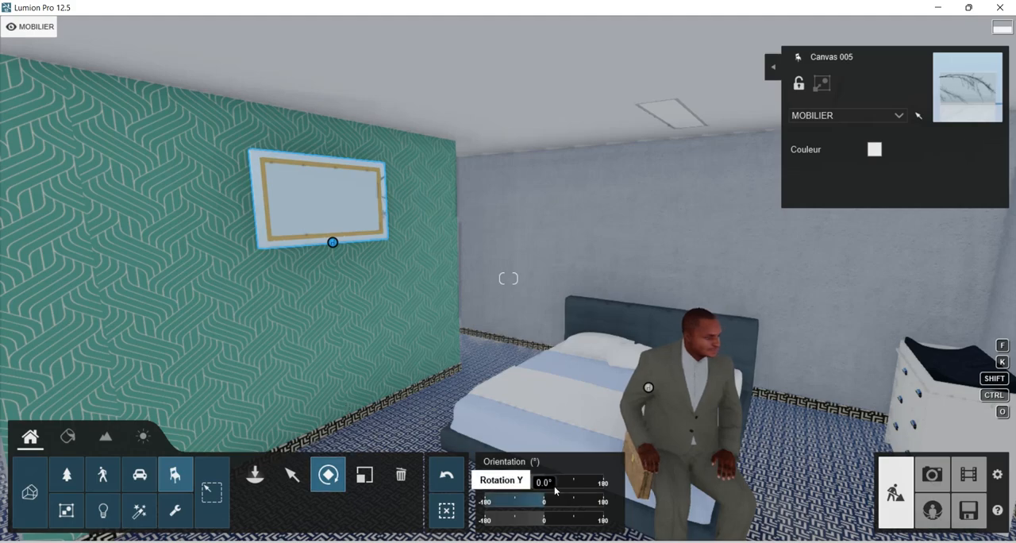
left_click_drag(516, 491, 488, 489)
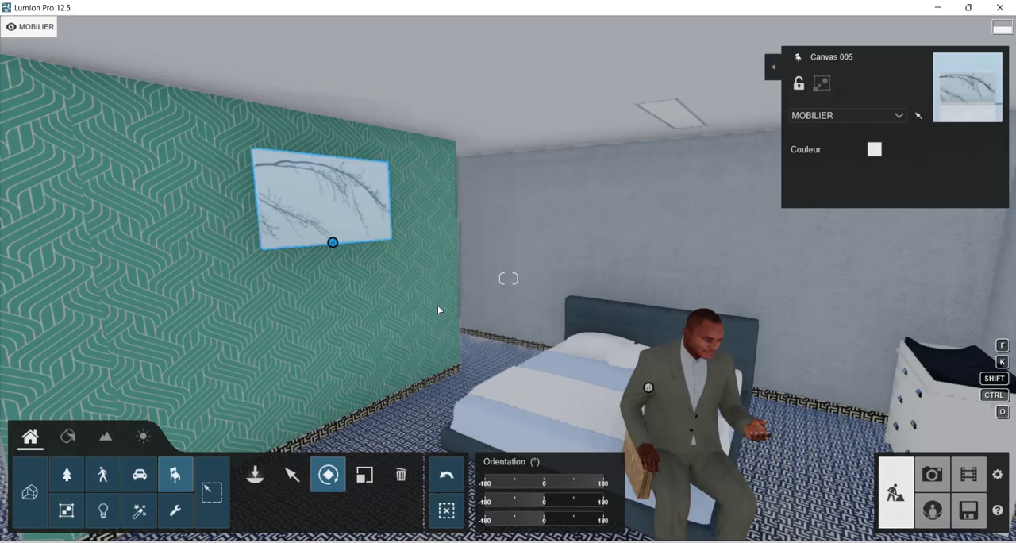
Place Canvas 017 from the canvas decorations high on the grey wall behind the bed.
right_click_drag(460, 305, 540, 311)
left_click(257, 476)
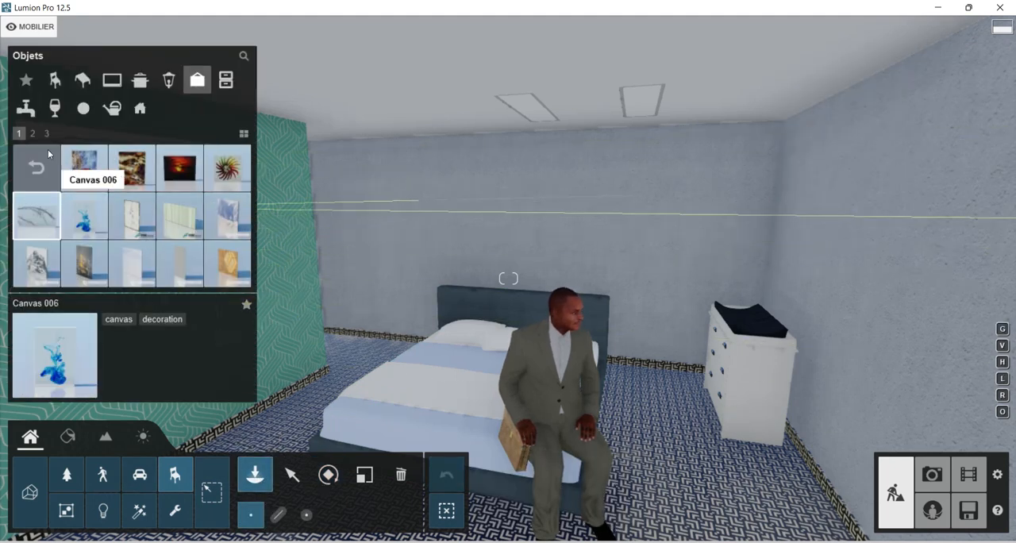
left_click(33, 133)
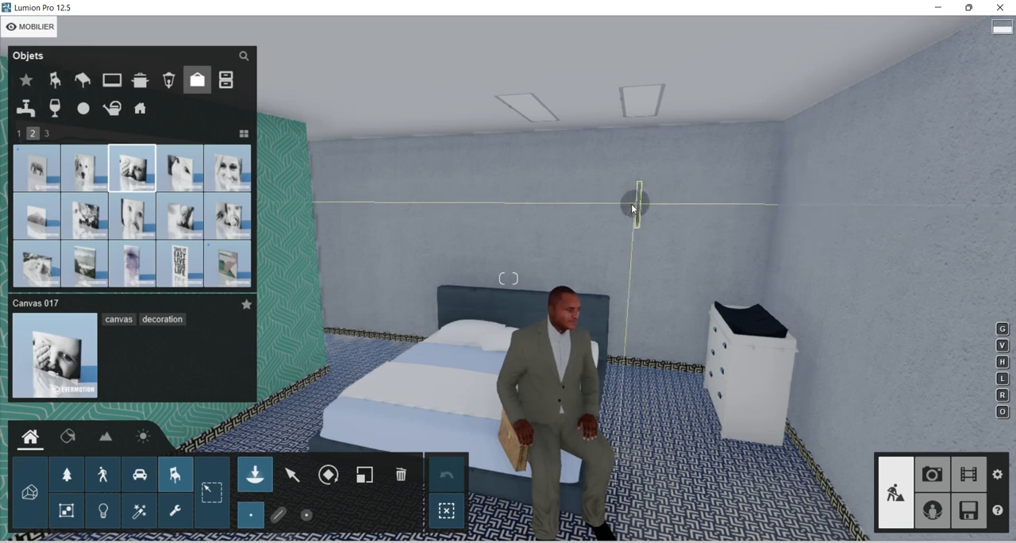
Rotate Canvas 017 about its vertical axis so its picture faces the room and enlarge it slightly.
left_click(332, 475)
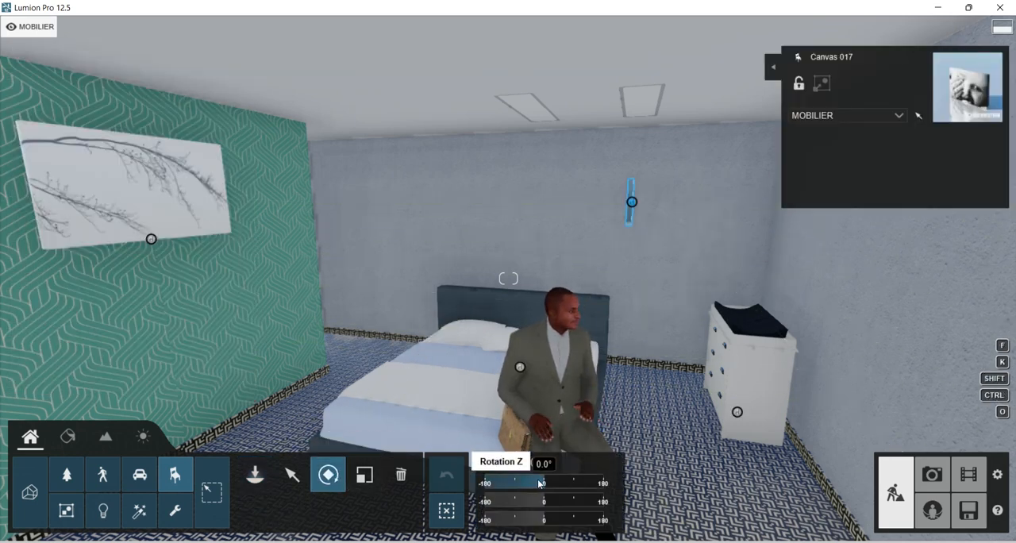
left_click_drag(564, 482, 576, 481)
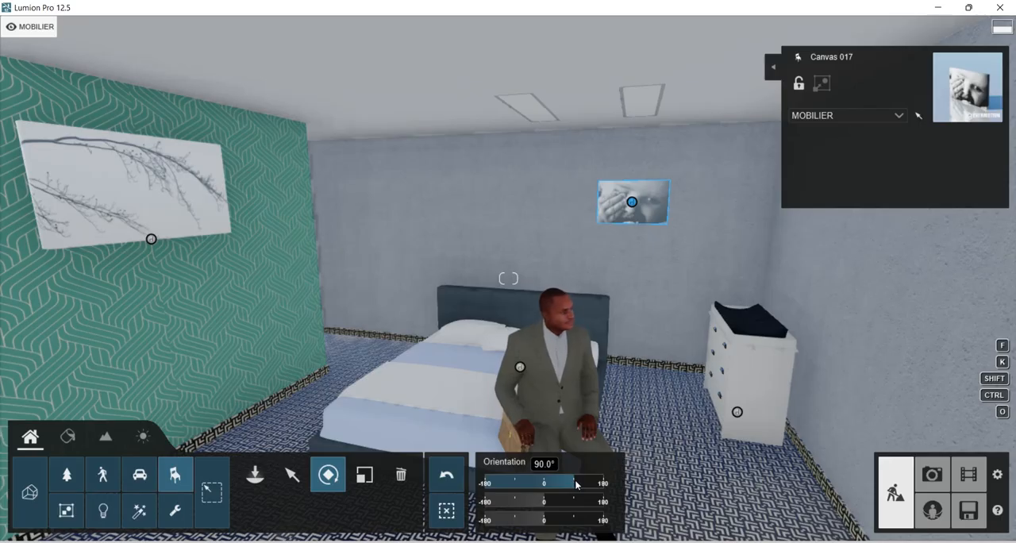
left_click(373, 478)
left_click_drag(517, 492, 961, 457)
left_click_drag(2, 450, 664, 242)
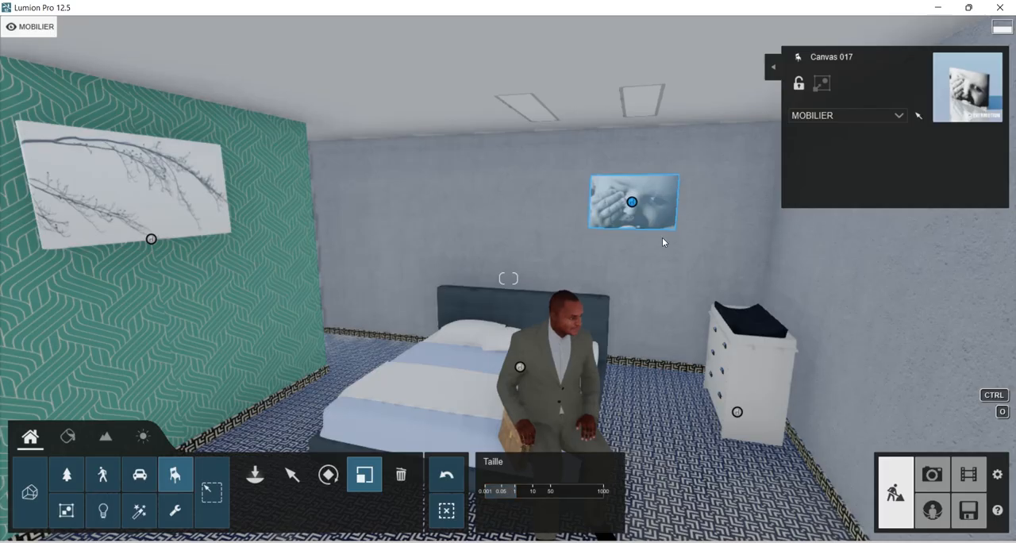
left_click(287, 480)
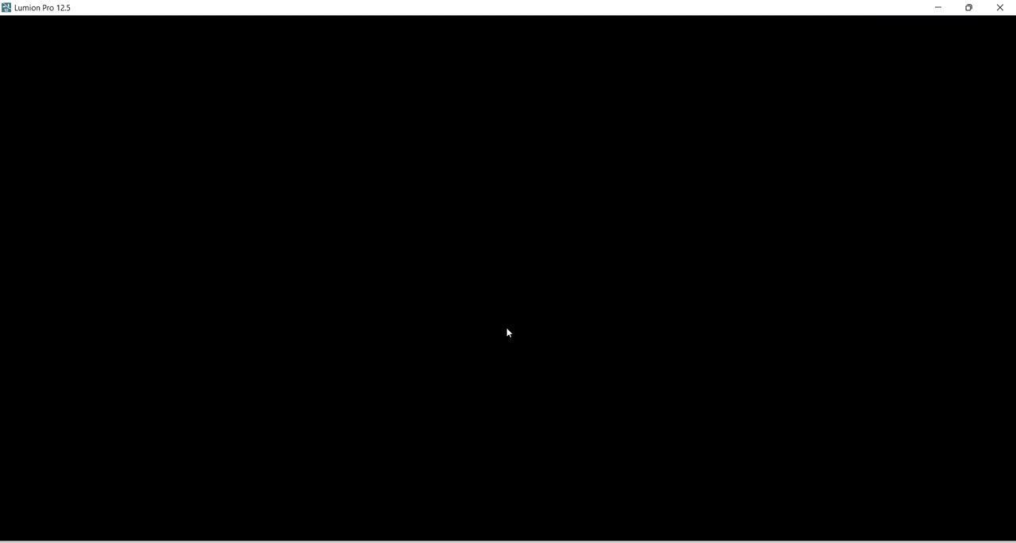
left_click_drag(631, 203, 640, 197)
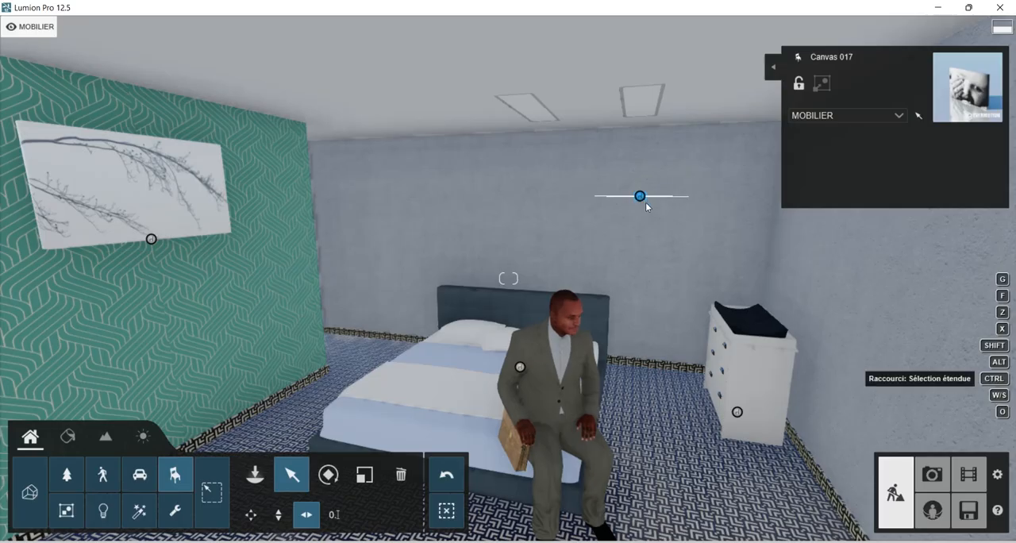
key("w")
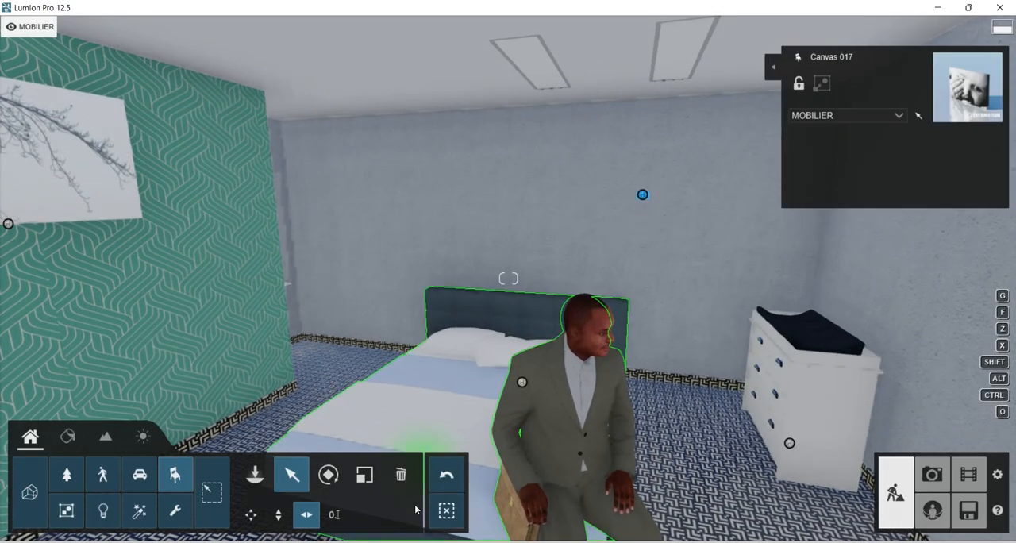
left_click(446, 478)
Move Canvas 017 freely along the grey wall toward the corner by the chest of drawers.
left_click(250, 515)
left_click_drag(675, 185, 717, 163)
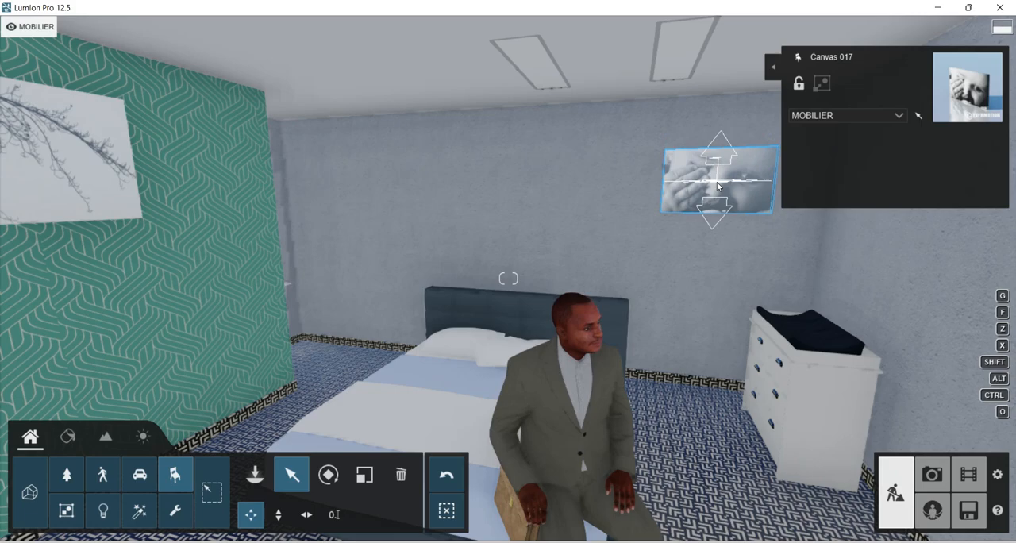
right_click_drag(702, 278, 583, 260)
key("a")
key("a")
key("d")
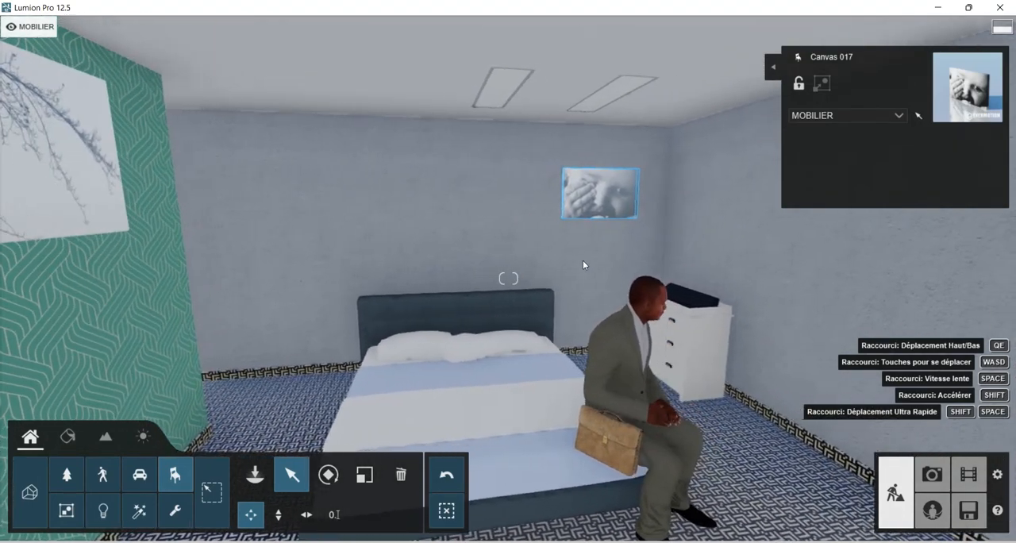
right_click_drag(566, 293, 630, 155)
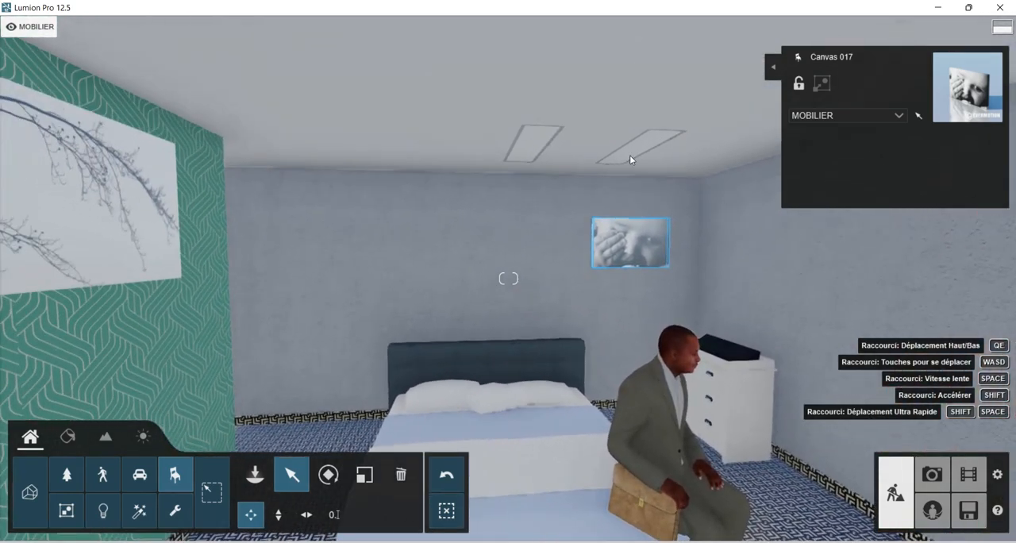
right_click_drag(494, 279, 526, 289)
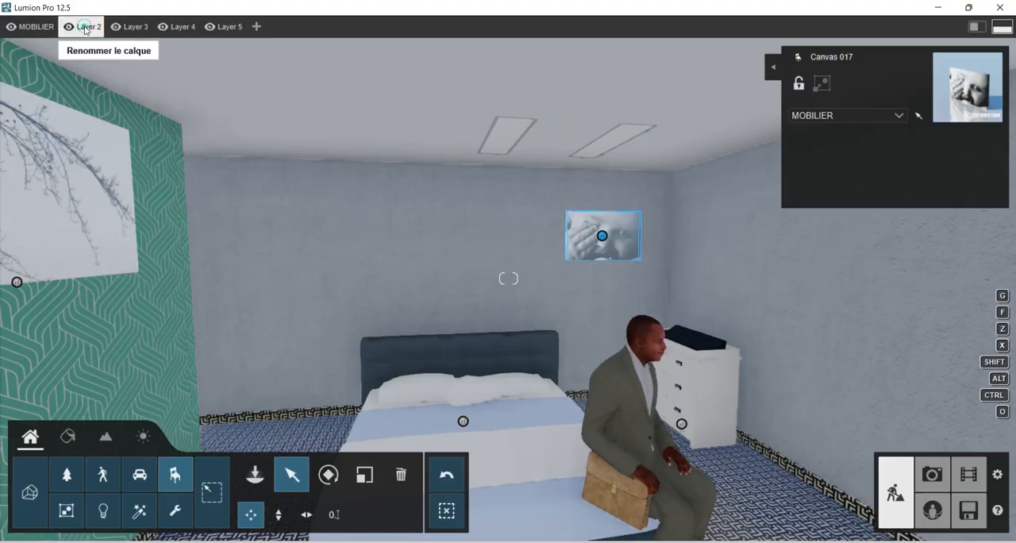
Rename Layer 2 as LUMIERE.
left_click(85, 29)
type("LU")
type("IERE")
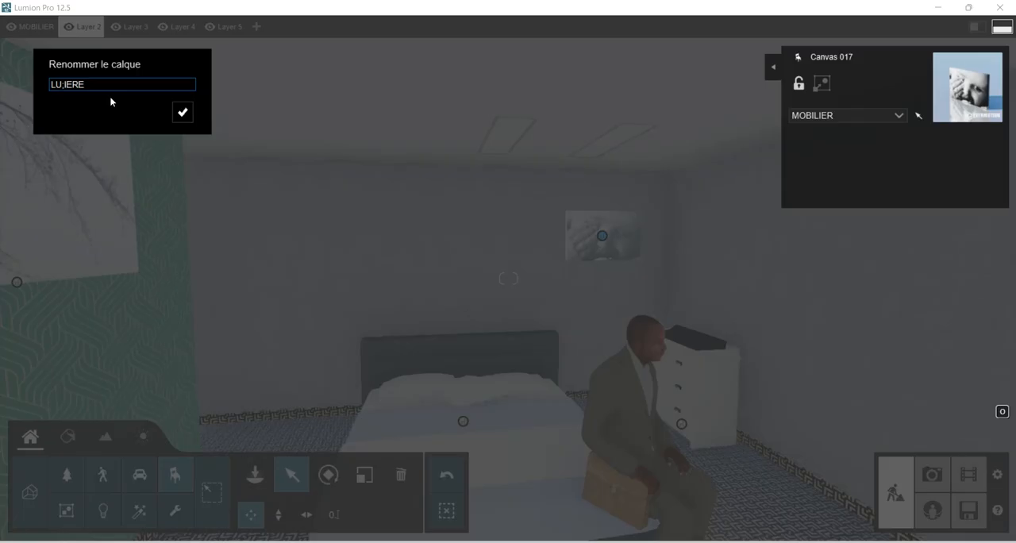
left_click(93, 84)
left_click_drag(88, 84, 9, 82)
type("LUMIERE")
left_click(183, 117)
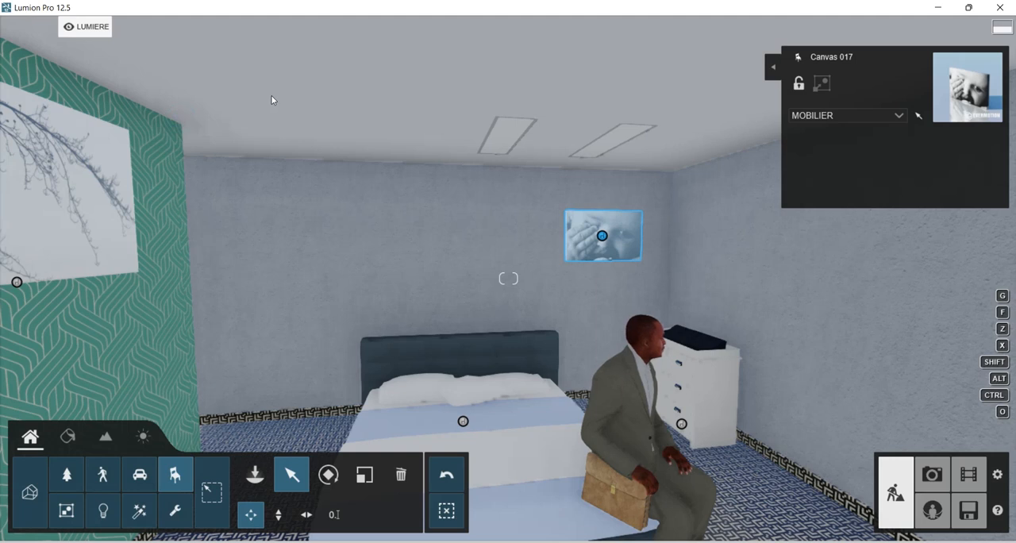
mouse_move(97, 28)
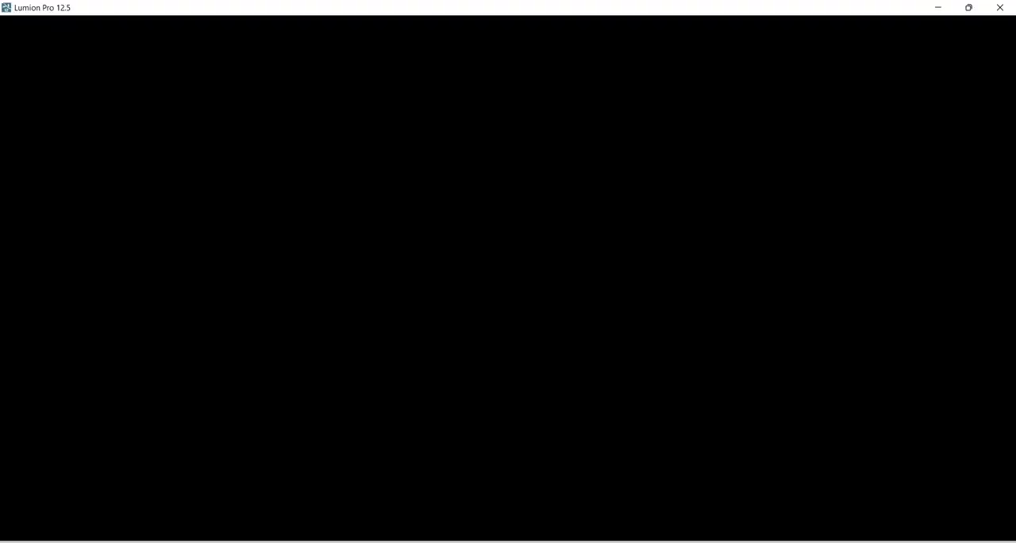
Apply a clear interior glass material to the white glass panels of the two ceiling light recesses.
right_click_drag(506, 287, 518, 261)
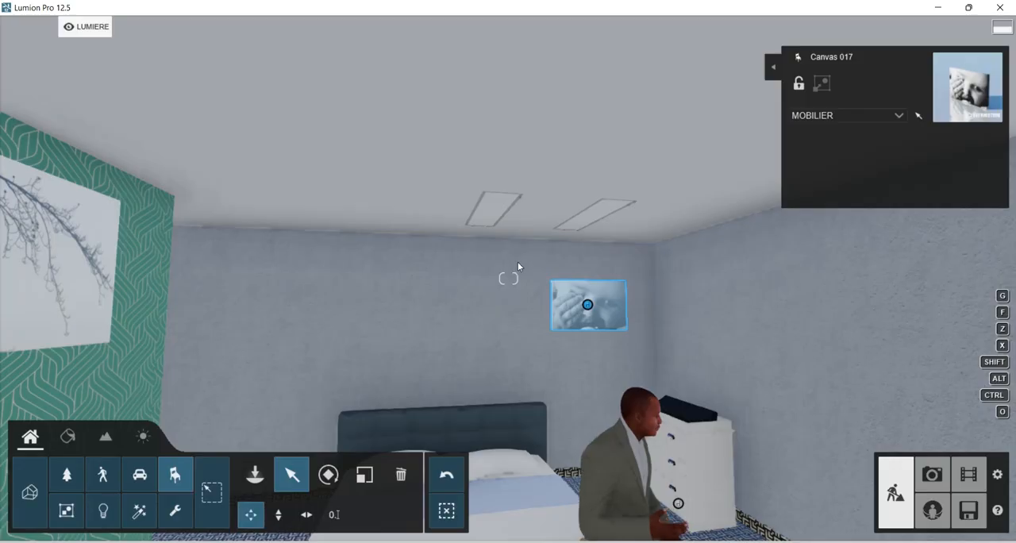
right_click_drag(581, 233, 501, 362)
left_click(69, 438)
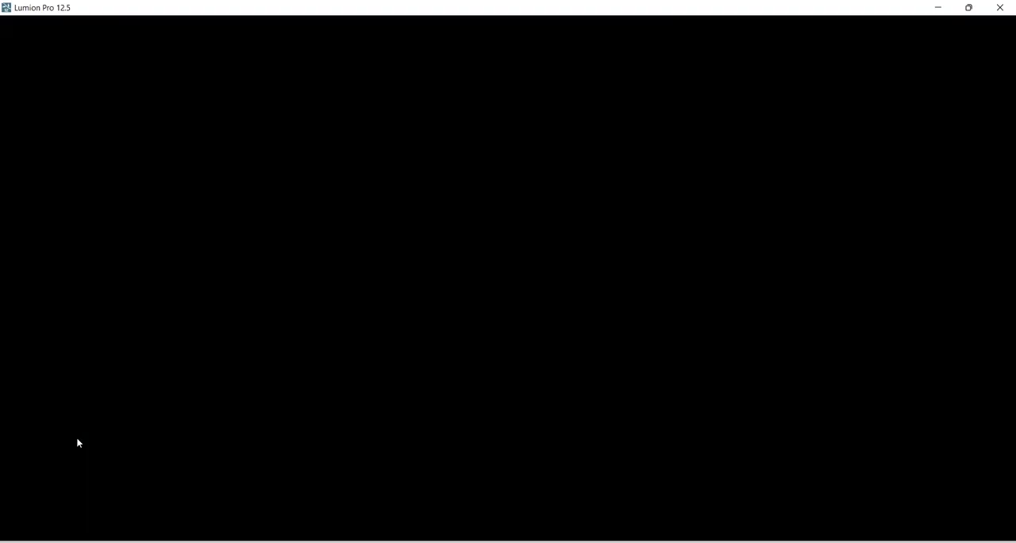
left_click(427, 191)
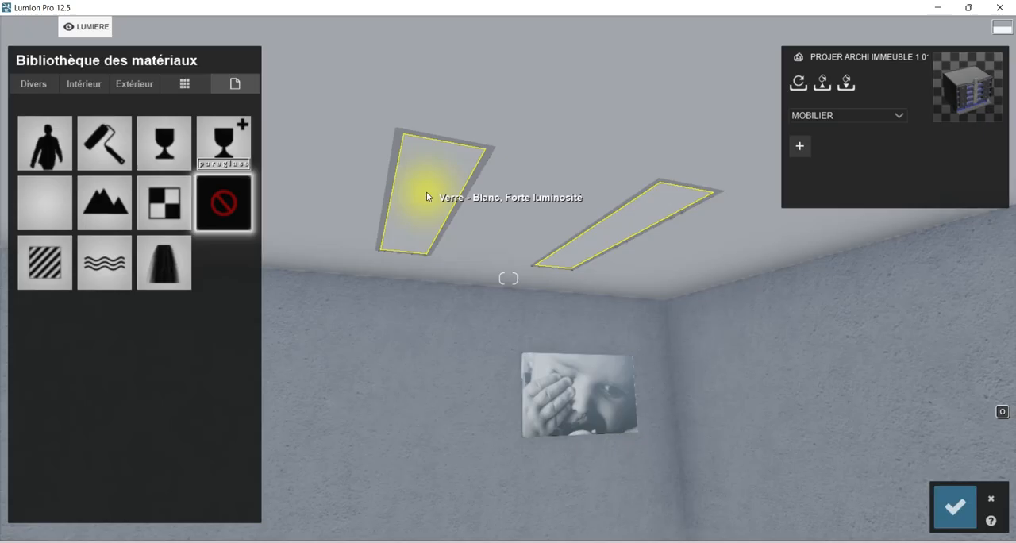
left_click(93, 85)
left_click(82, 123)
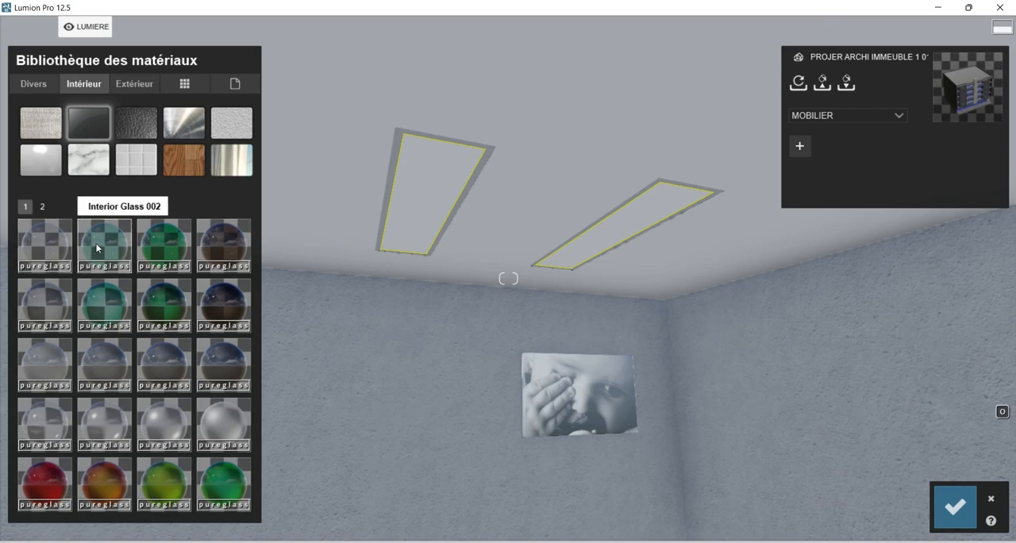
left_click(97, 247)
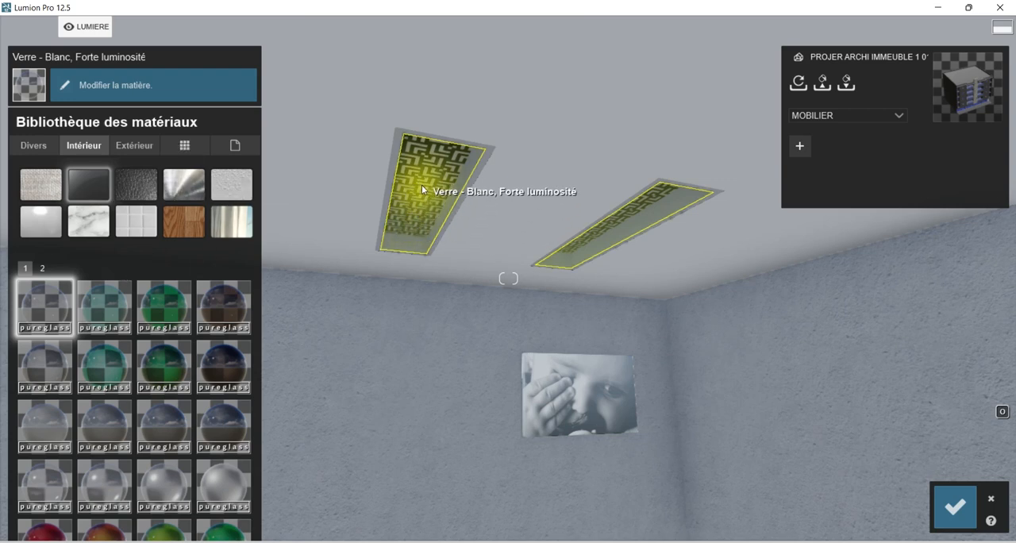
Inspect the glass panels of the ceiling recesses up close and save the material change.
right_click_drag(590, 231, 576, 460)
right_click_drag(620, 127, 626, 118)
right_click_drag(633, 254, 659, 88)
right_click_drag(601, 276, 608, 261)
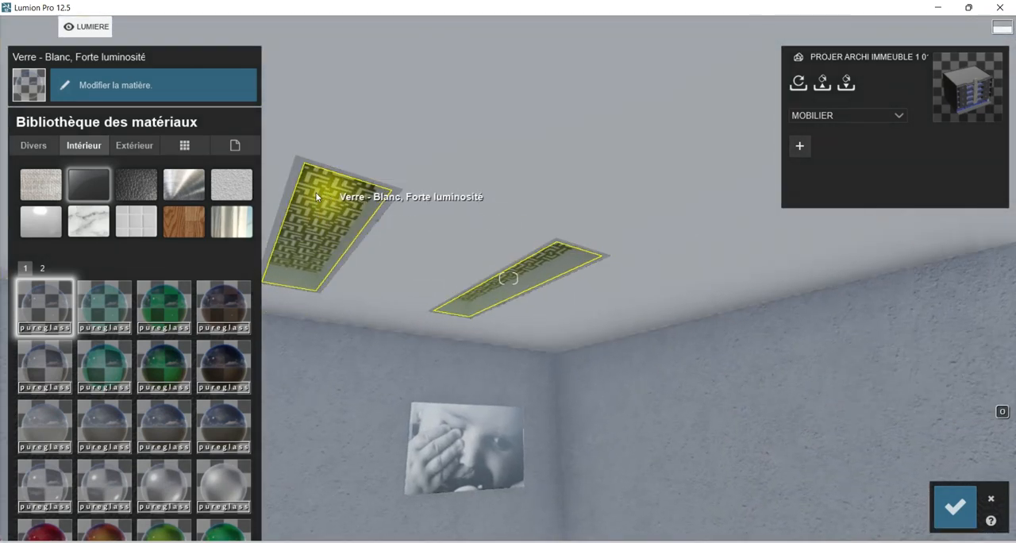
right_click_drag(642, 390, 564, 410)
key("w")
right_click_drag(516, 370, 337, 338)
right_click_drag(338, 287, 307, 291)
right_click_drag(413, 270, 378, 274)
left_click(964, 513)
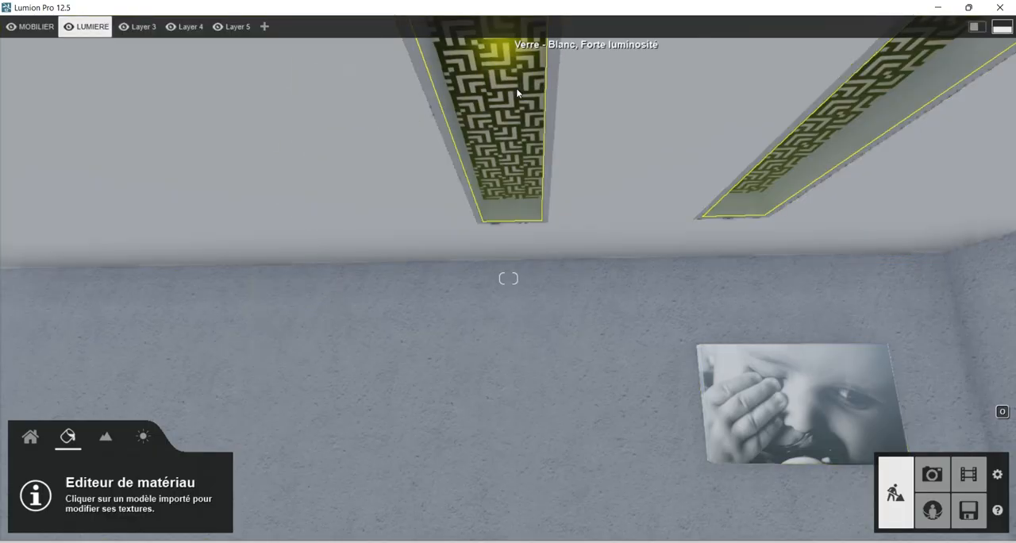
left_click(31, 438)
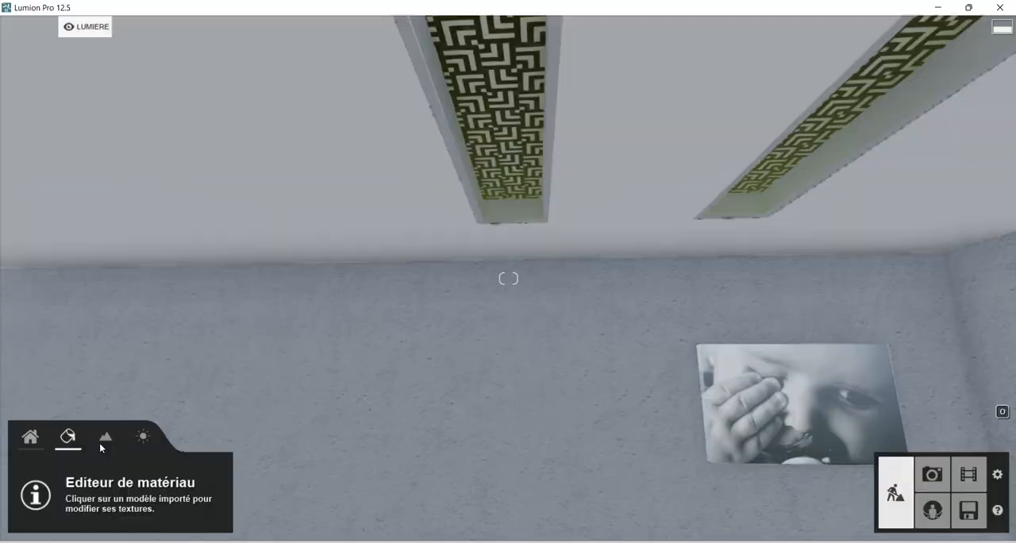
left_click(143, 439)
left_click(102, 438)
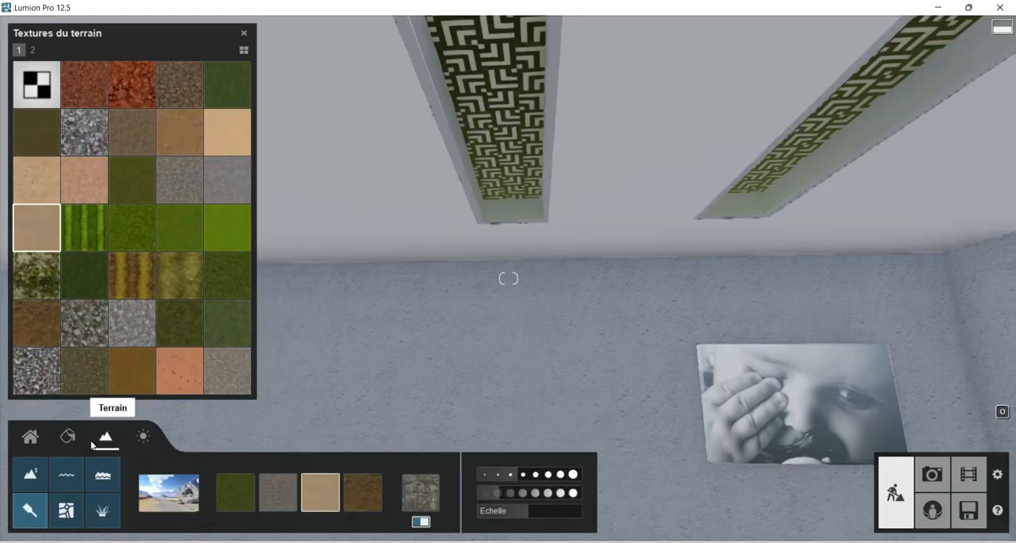
left_click(70, 439)
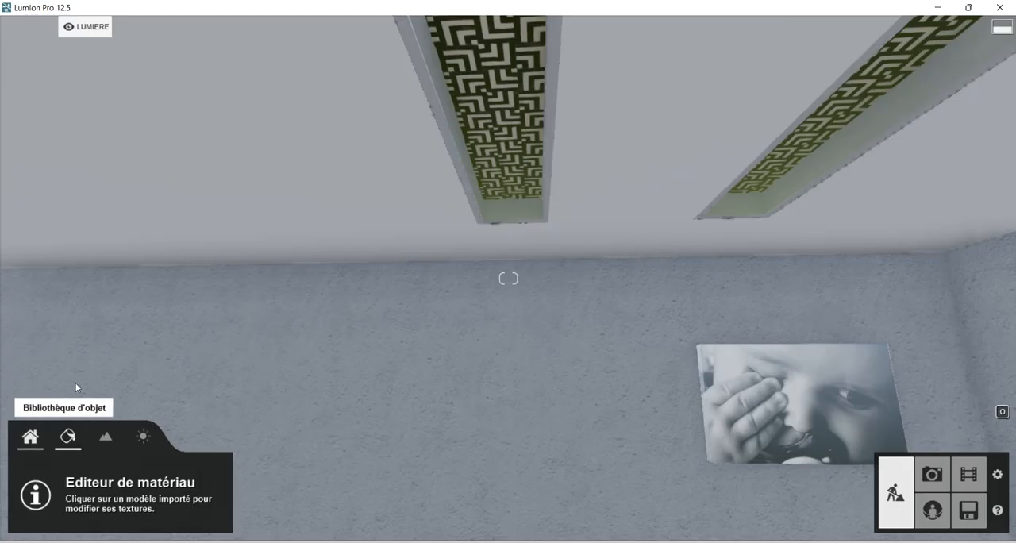
Place a Line Light from the area lights in the nearer ceiling recess on the LUMIERE layer.
left_click(30, 437)
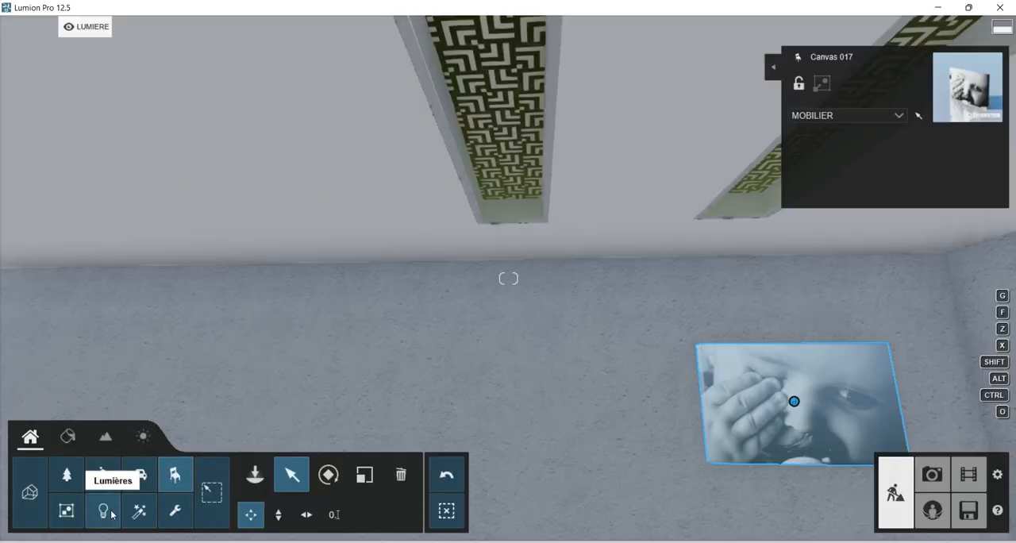
right_click_drag(540, 171, 504, 328)
left_click(255, 475)
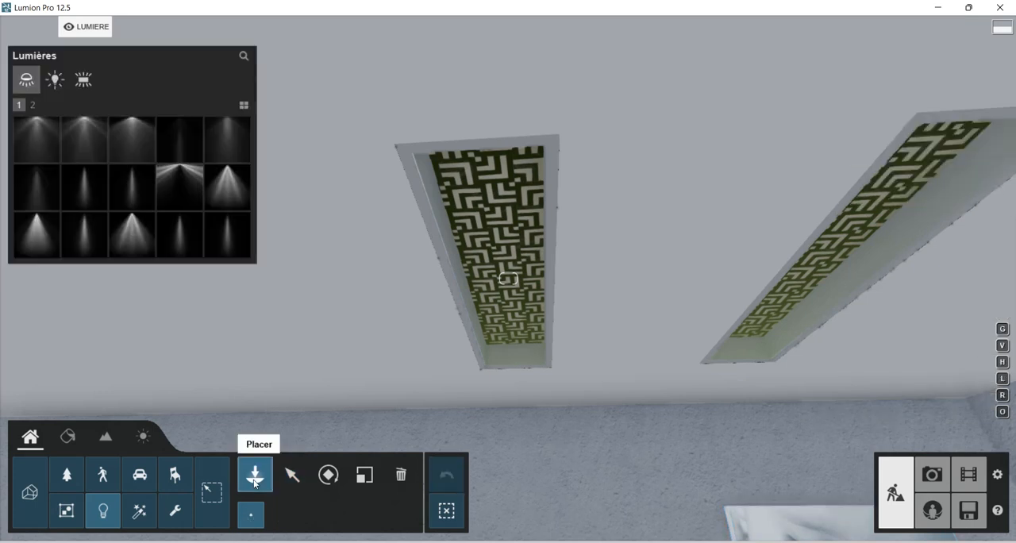
left_click(32, 106)
left_click(20, 106)
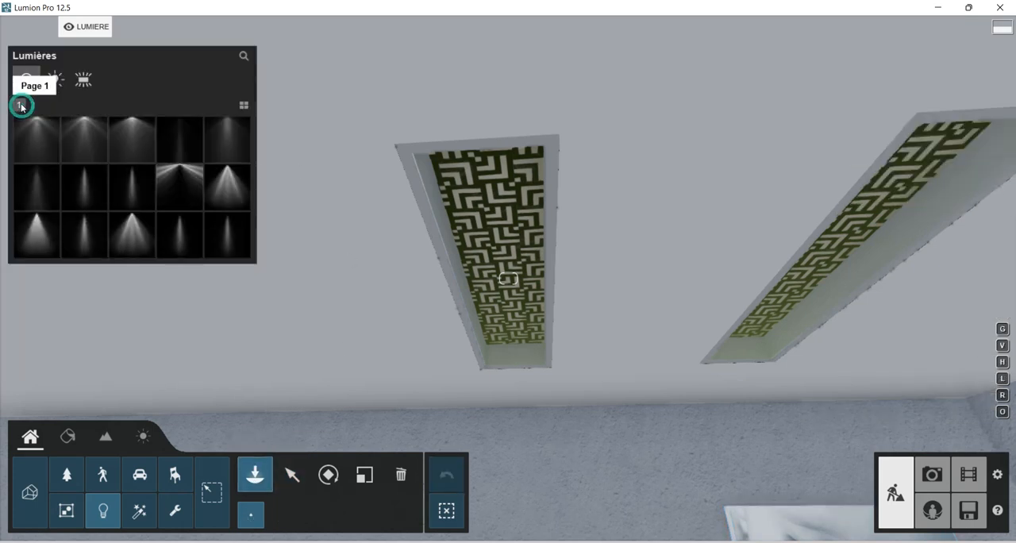
left_click(84, 79)
mouse_move(97, 149)
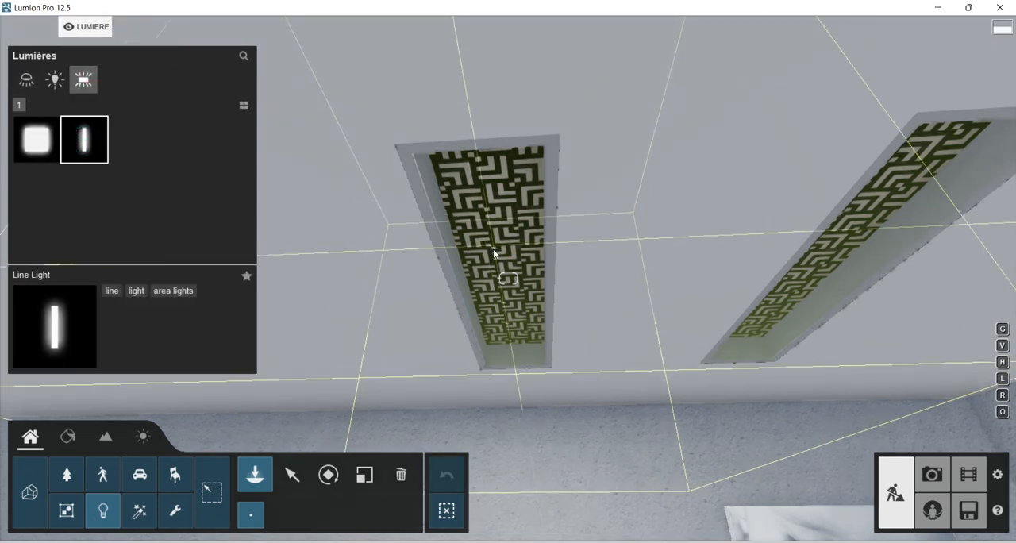
left_click(496, 264)
Place a second Line Light in the other ceiling recess, near Canvas 017.
key("w")
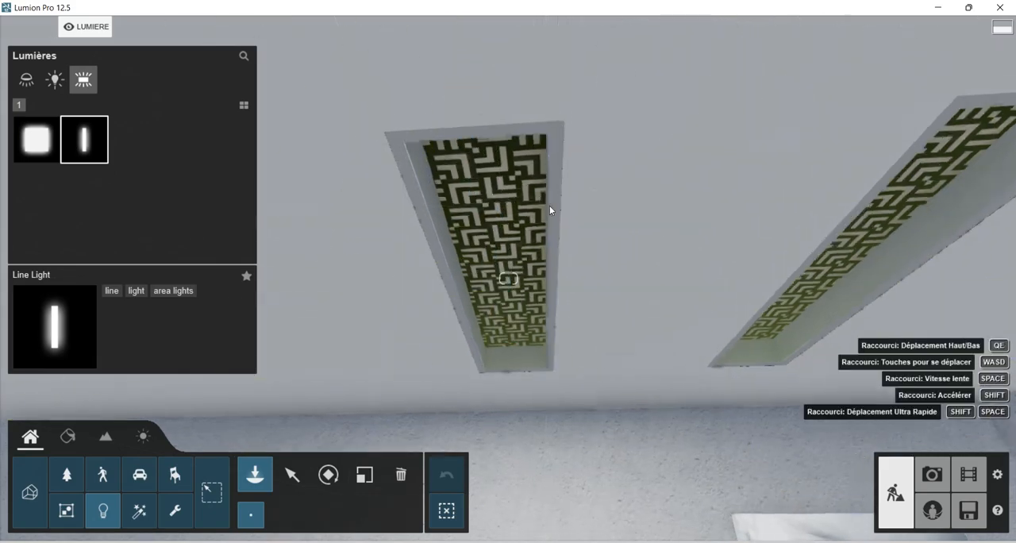
key("s")
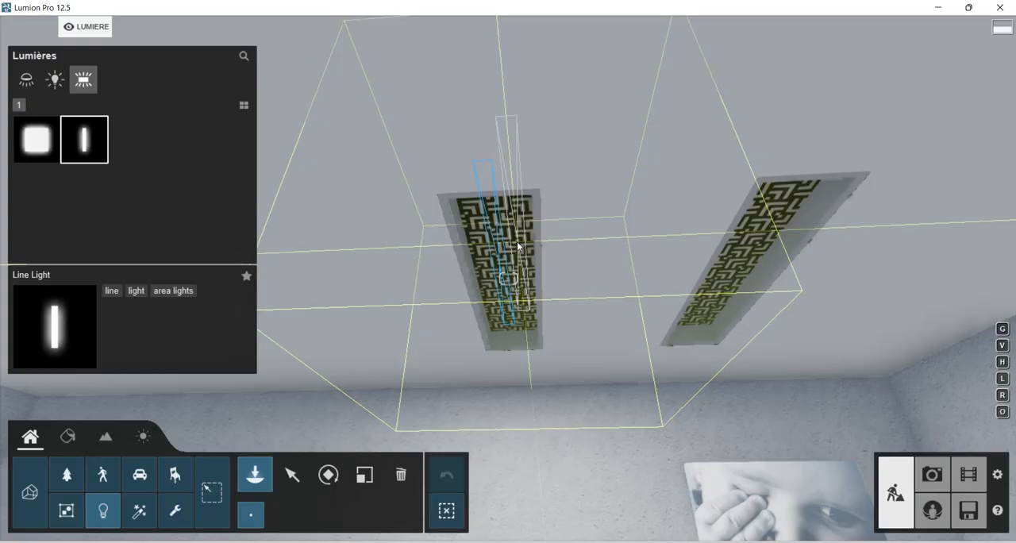
key("q")
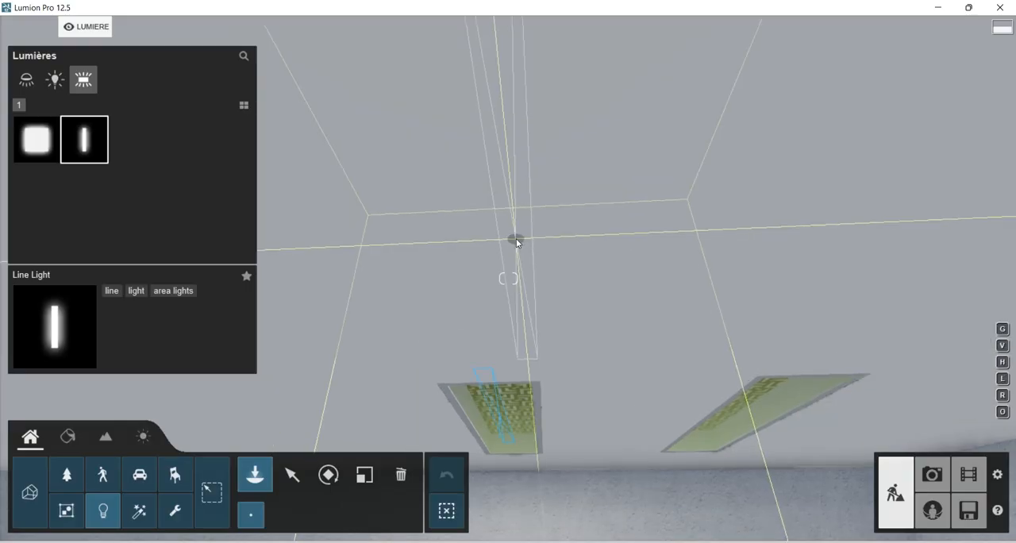
key("e")
key("s")
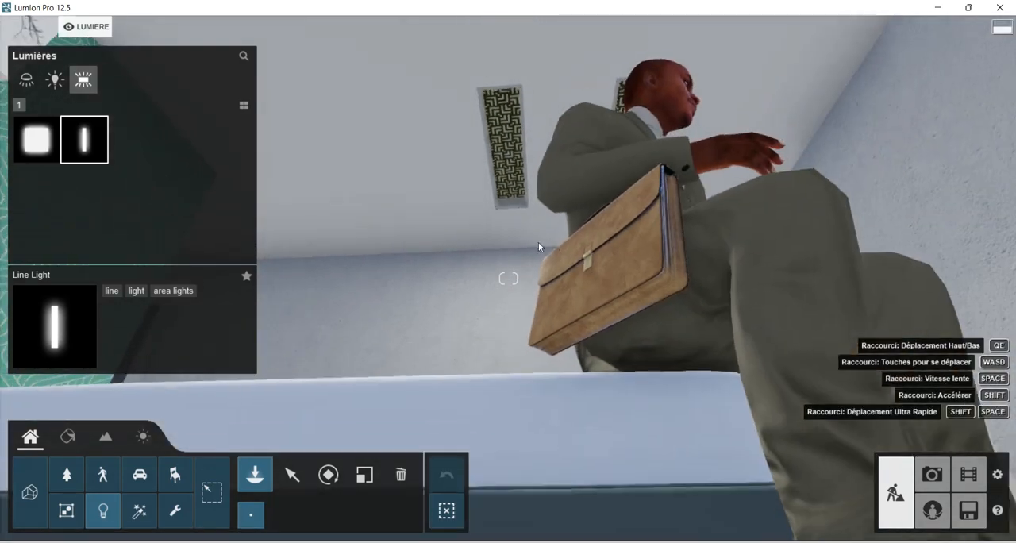
key("w")
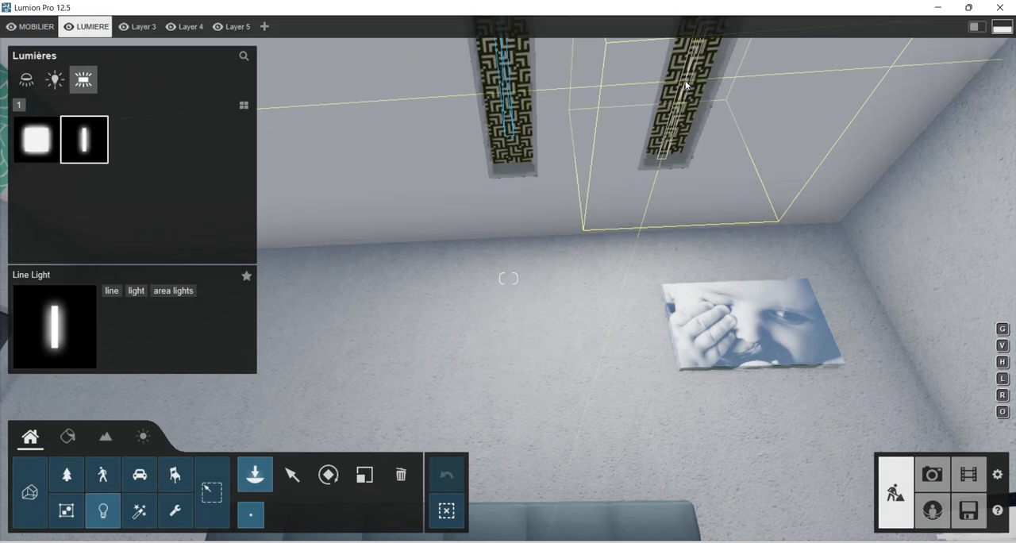
right_click_drag(637, 237, 576, 261)
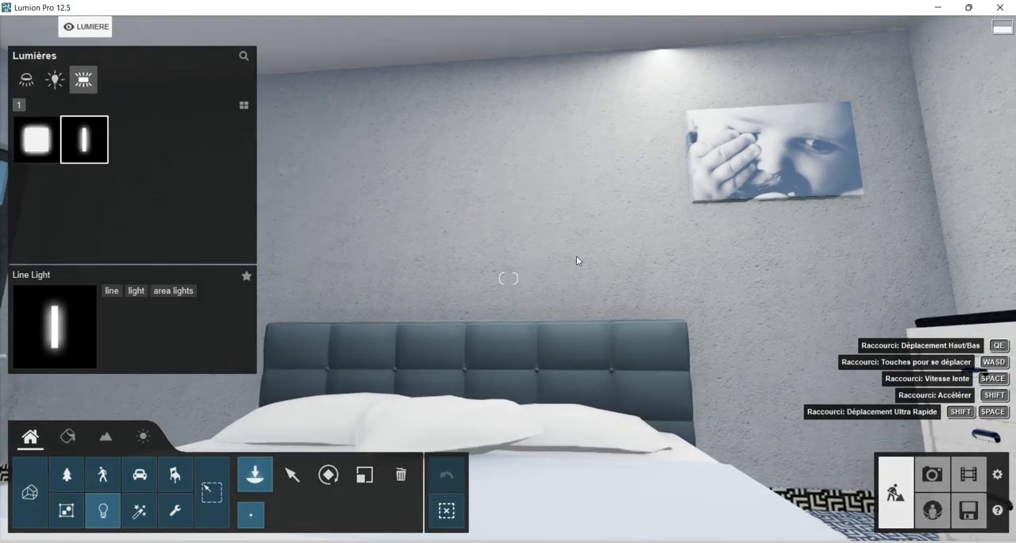
Select the placed Line Light in the ceiling recess and examine both recess lights from around and above the bedroom.
key("s")
key("s")
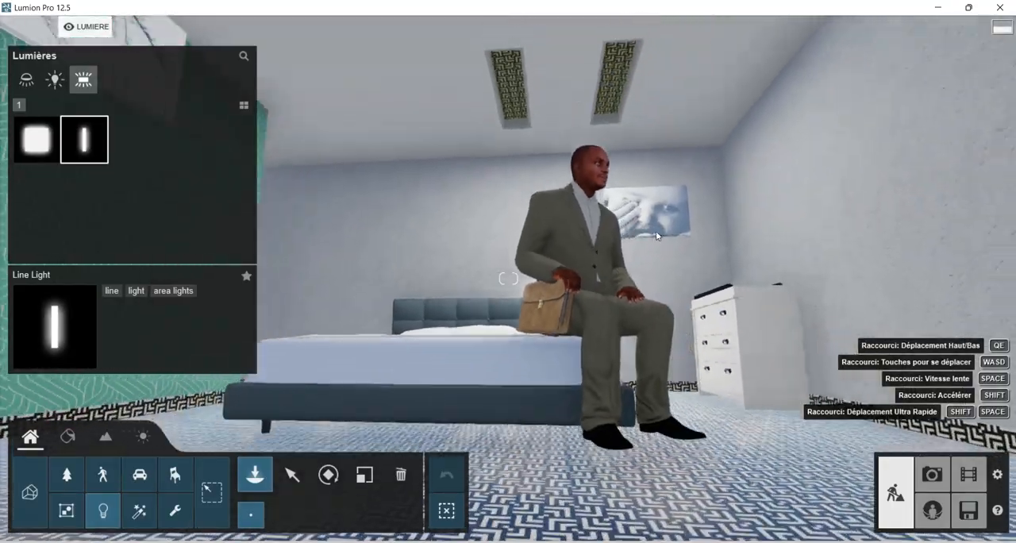
right_click_drag(586, 200, 635, 292)
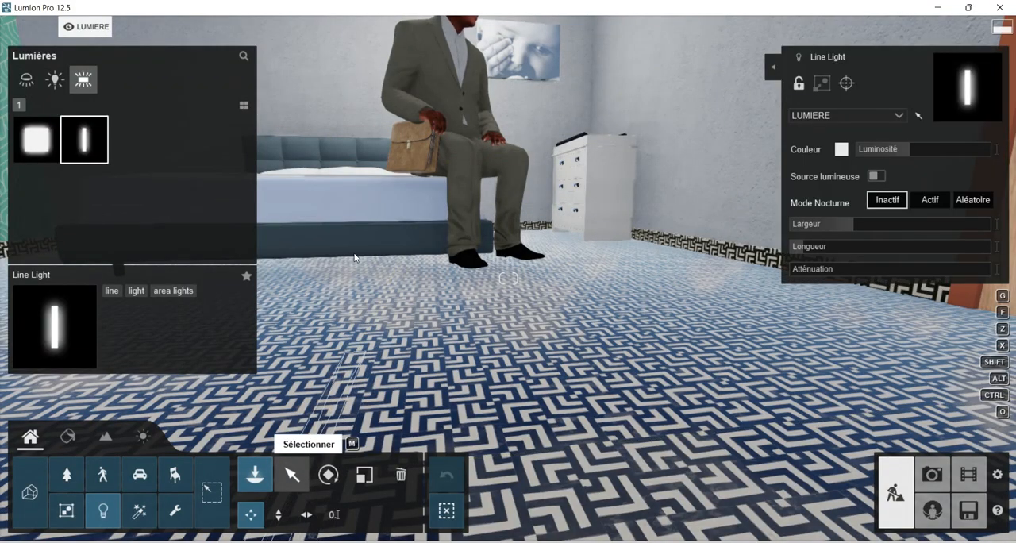
left_click(293, 474)
right_click_drag(355, 258, 363, 38)
key("q")
right_click_drag(492, 166, 465, 56)
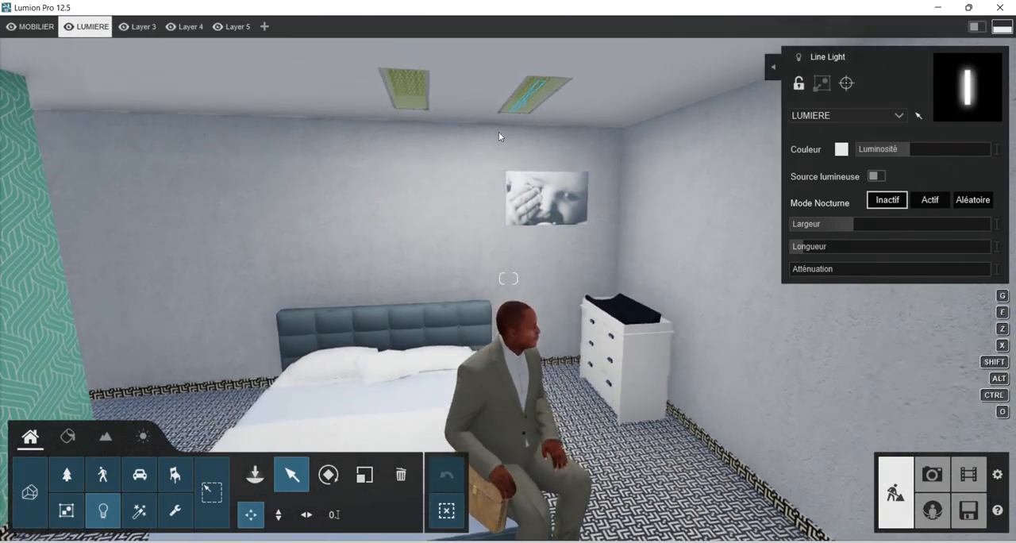
right_click_drag(557, 259, 449, 261)
right_click_drag(518, 259, 567, 266)
key("q")
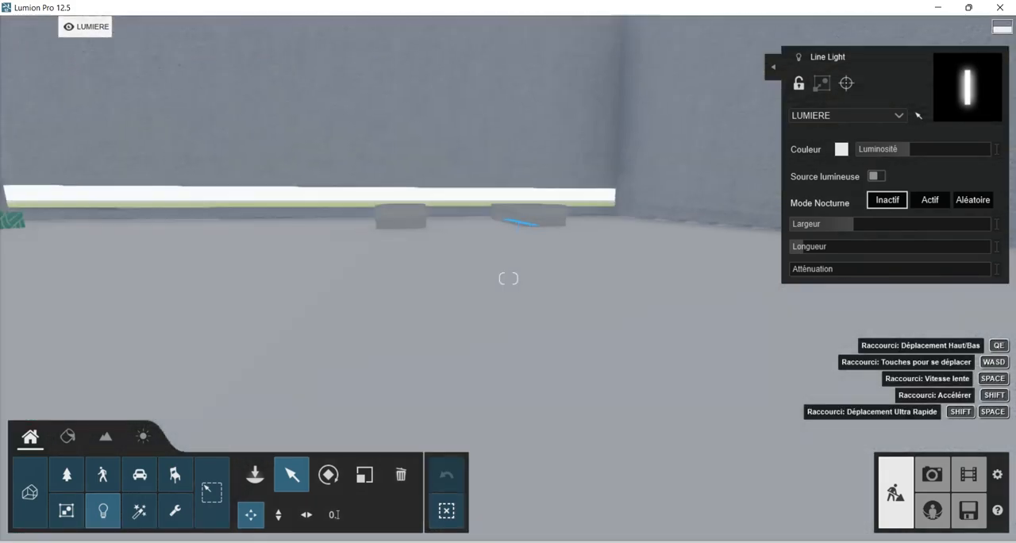
key("e")
right_click_drag(563, 269, 450, 279)
key("d")
mouse_move(525, 270)
right_mouse_down()
mouse_move(509, 271)
mouse_move(524, 270)
right_mouse_up()
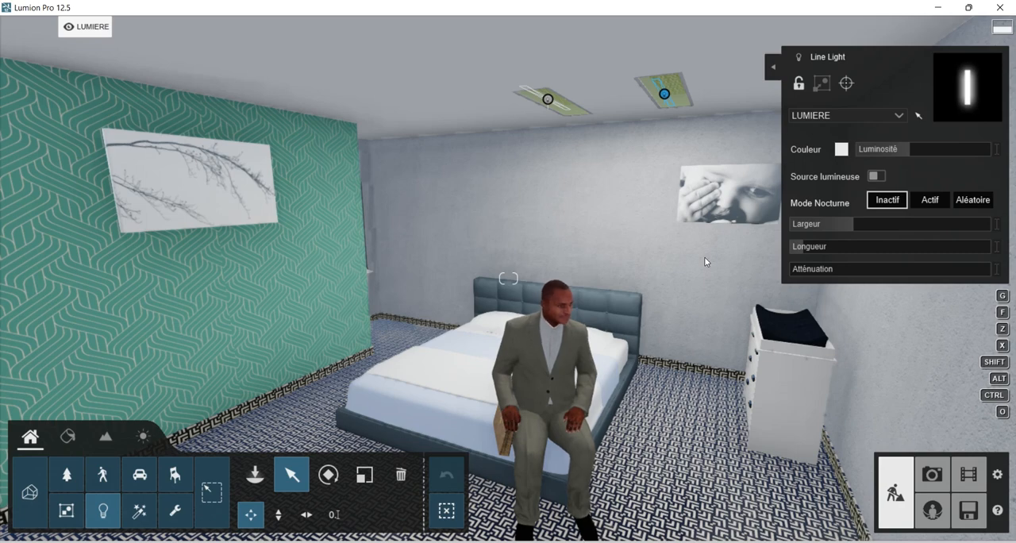
right_click_drag(508, 278, 640, 256)
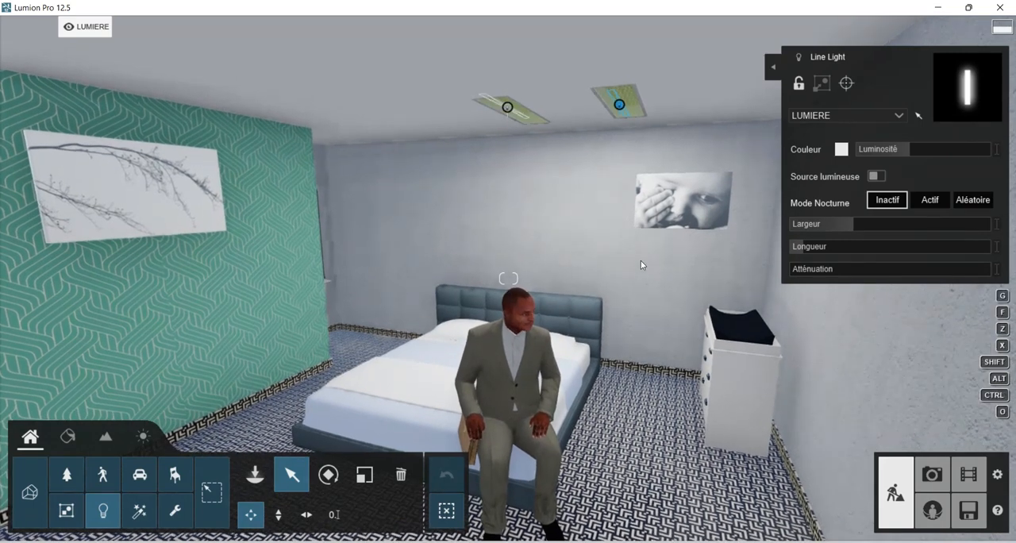
Open Photo mode, restore the viewpoint of photo 1 and apply the Intérieur preset style to it.
left_click(934, 475)
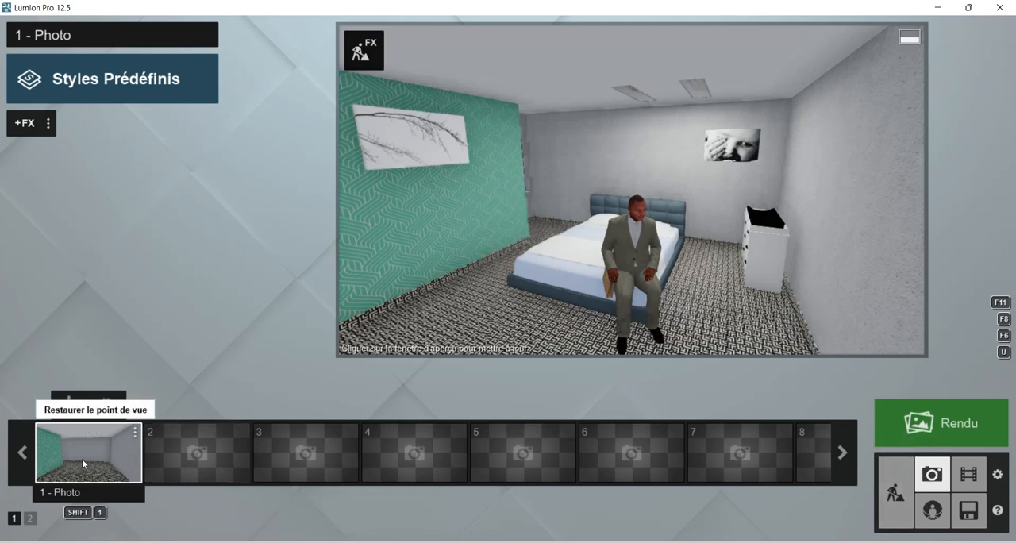
left_click(86, 452)
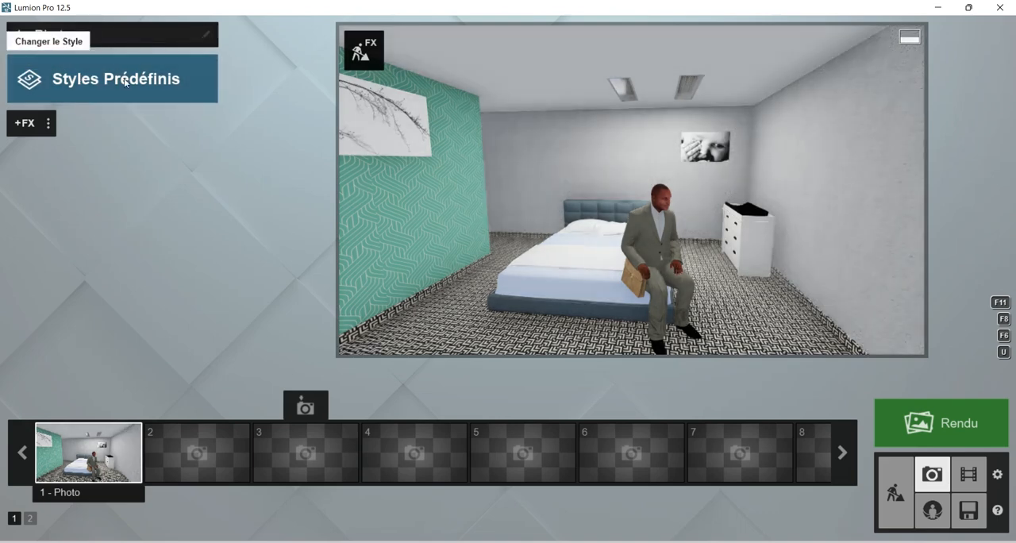
left_click(126, 81)
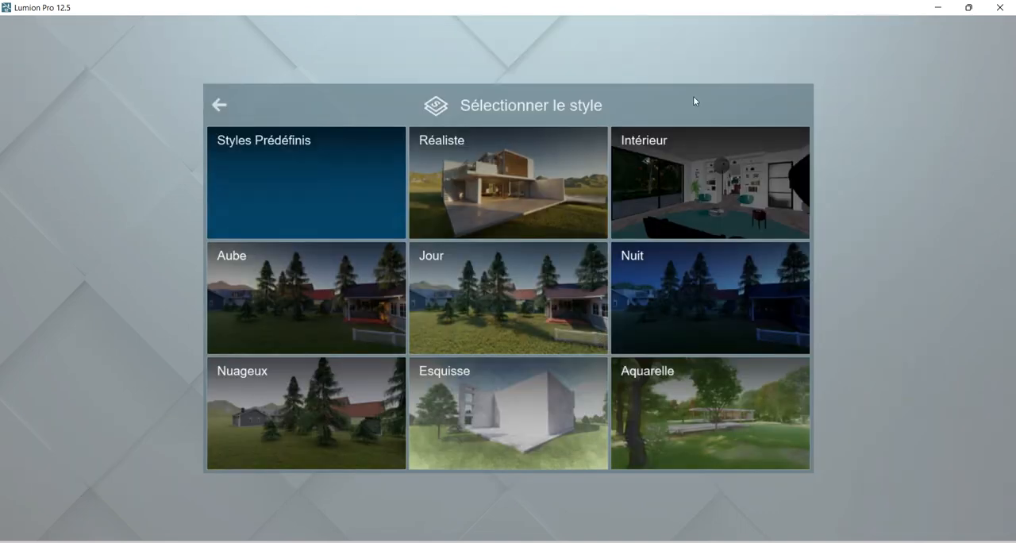
left_click(691, 160)
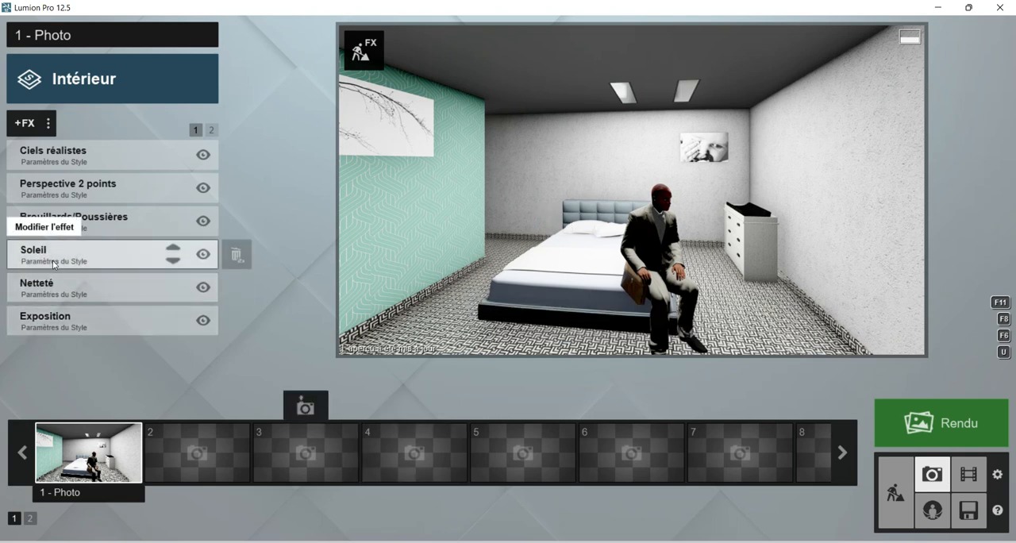
Review the settings of the Netteté effect and the list of preset styles, keeping the Intérieur style.
left_click(125, 284)
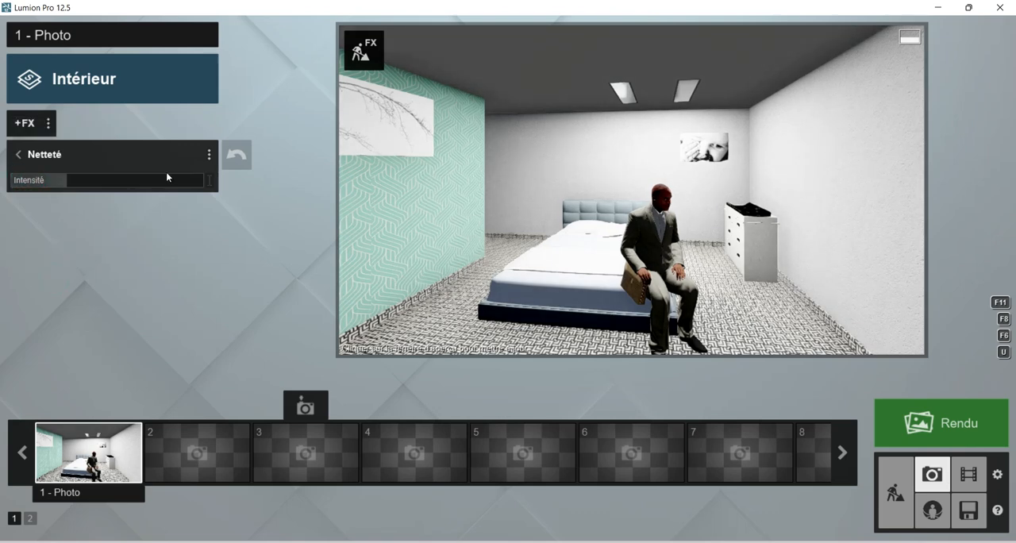
left_click(430, 193)
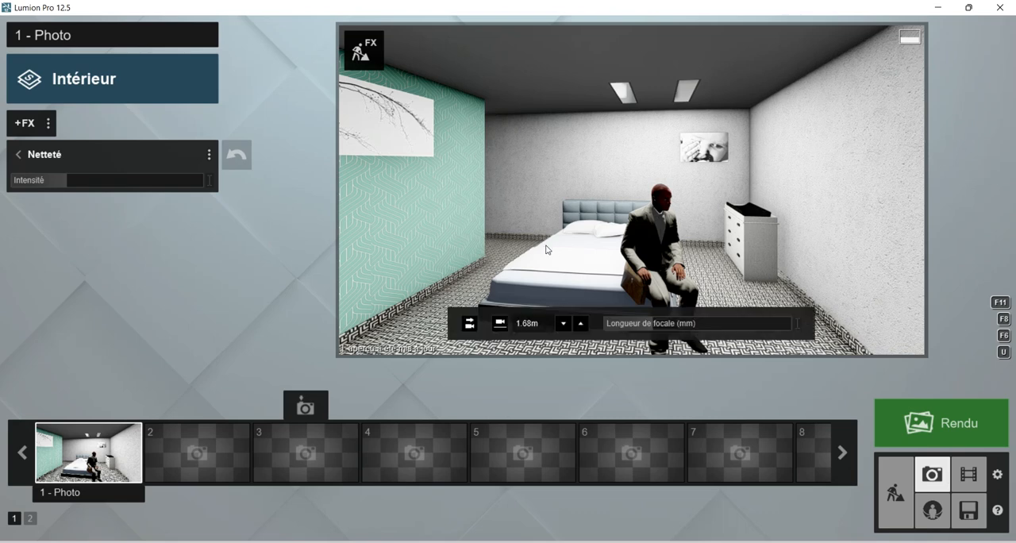
left_click(93, 35)
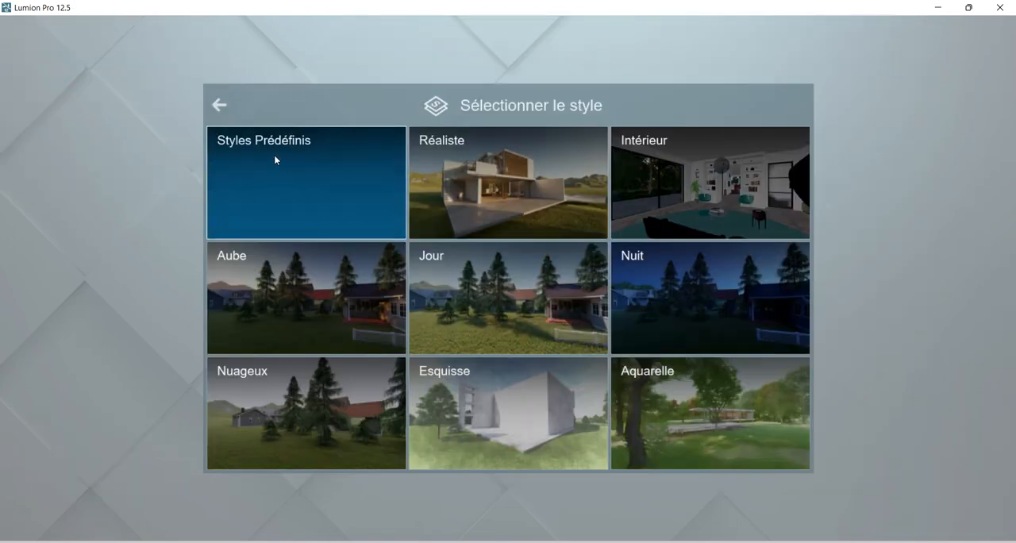
left_click(219, 104)
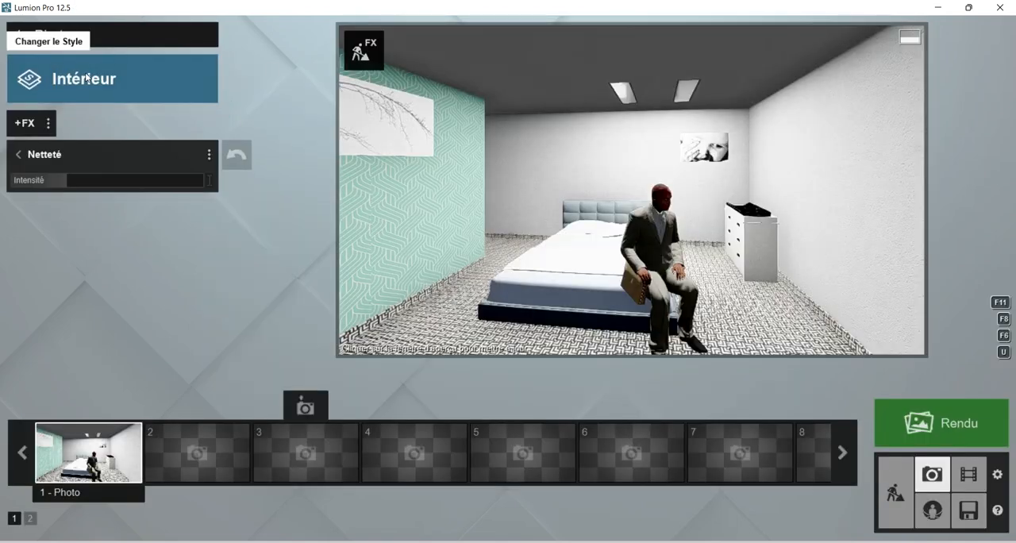
left_click(87, 77)
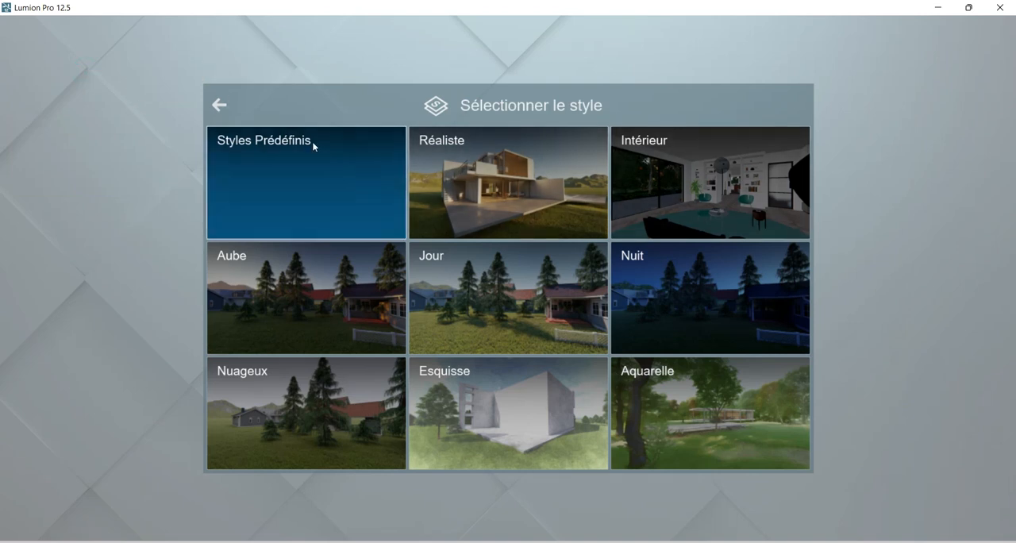
left_click(222, 106)
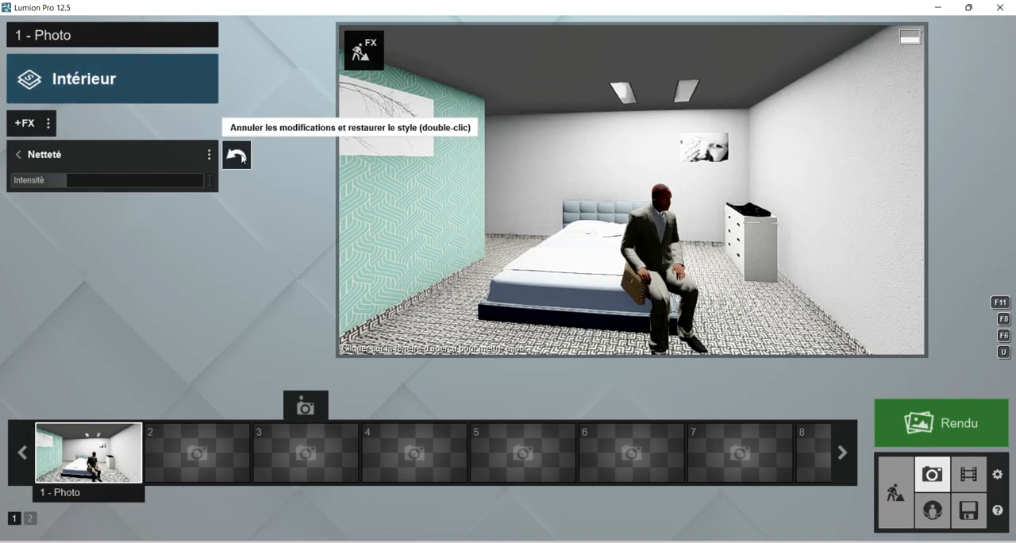
left_click(15, 160)
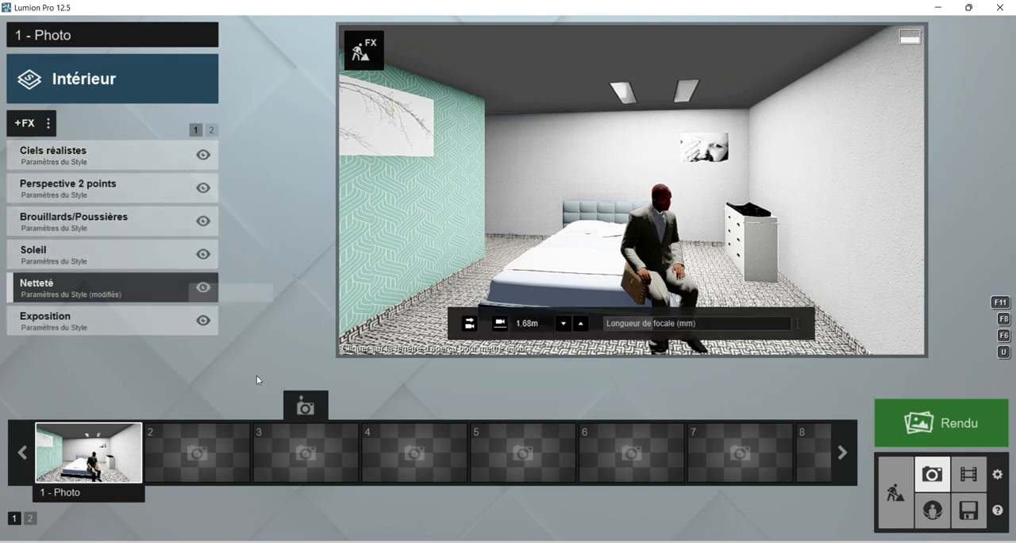
Set the exposure of the photo's Exposition effect to slightly over half of its range.
left_click(79, 325)
mouse_move(131, 182)
left_mouse_down()
mouse_move(118, 181)
mouse_move(146, 176)
left_mouse_up()
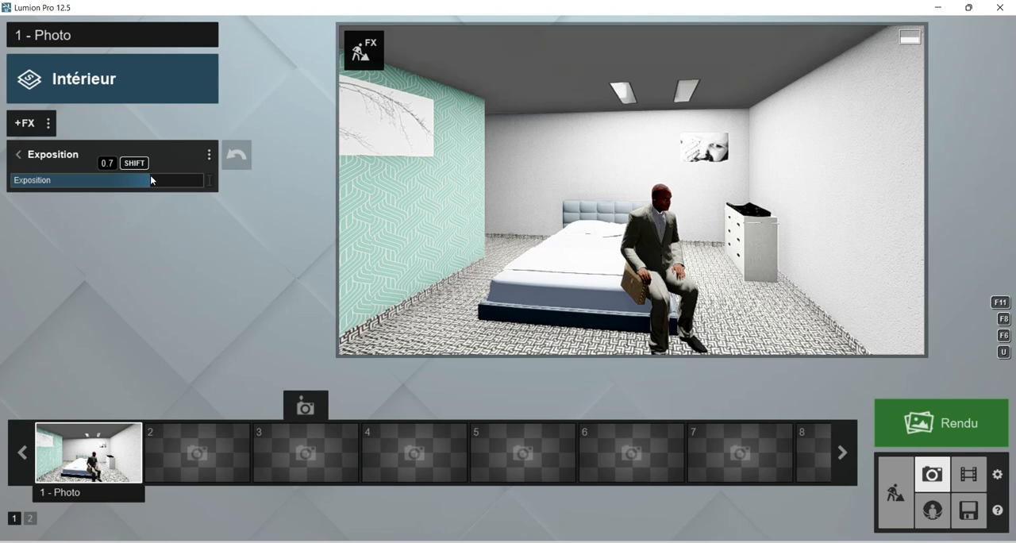
left_click_drag(131, 178, 118, 171)
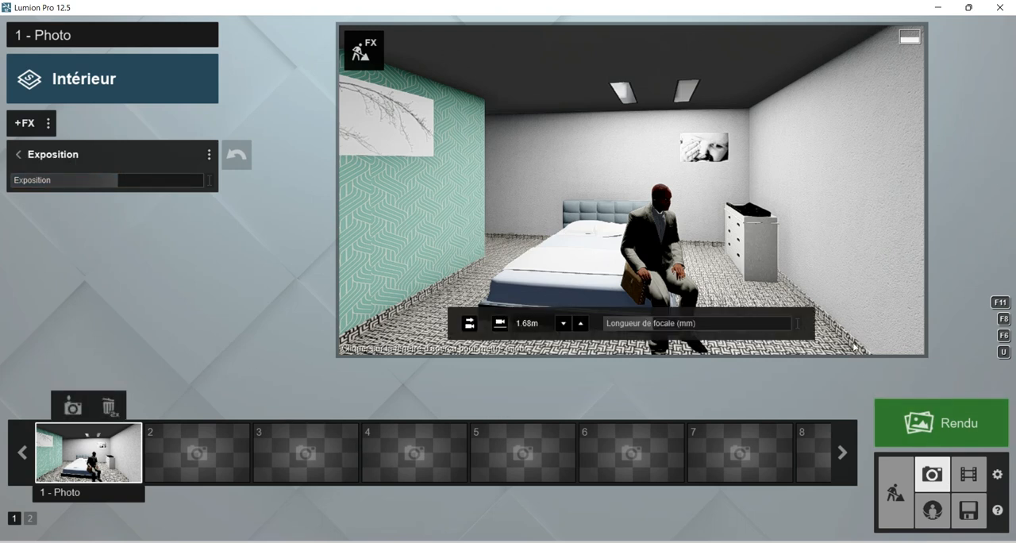
Return to Build mode and place a Lamp02 spotlight on the ceiling in the corner near the window.
left_click(896, 492)
right_click_drag(492, 248, 562, 251)
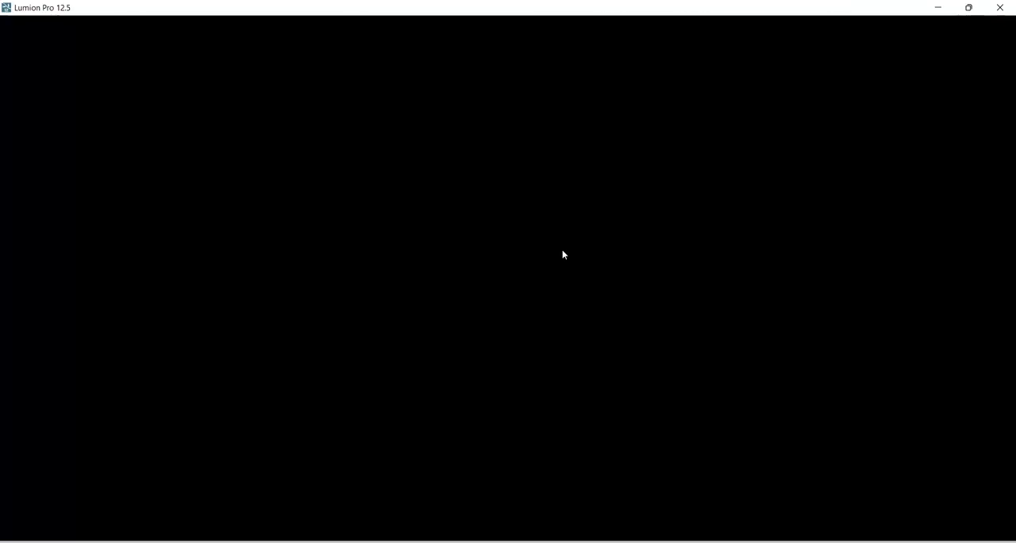
right_click_drag(456, 259, 298, 162)
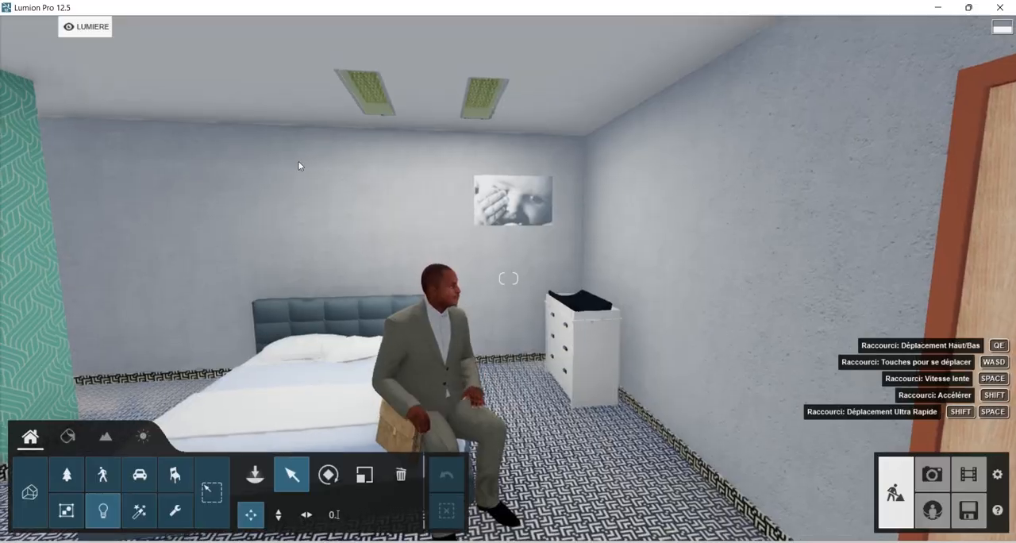
key("w")
right_click_drag(494, 258, 381, 211)
key("w")
key("w")
right_click_drag(492, 238, 341, 159)
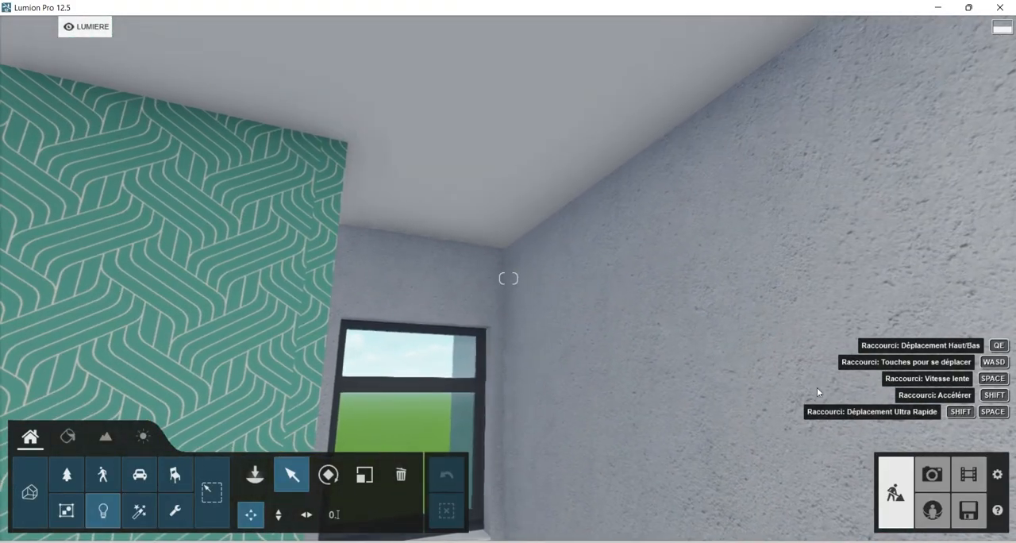
left_click(255, 475)
left_click(29, 87)
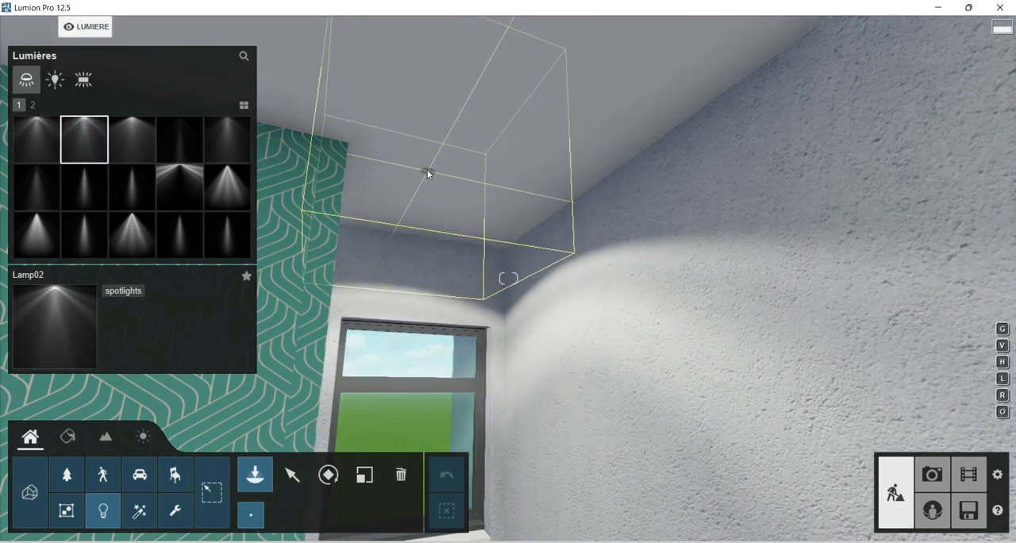
left_click(433, 169)
Place another Lamp02 spotlight on the ceiling above the wooden door.
right_click_drag(538, 199, 365, 223)
left_click(33, 104)
key("s")
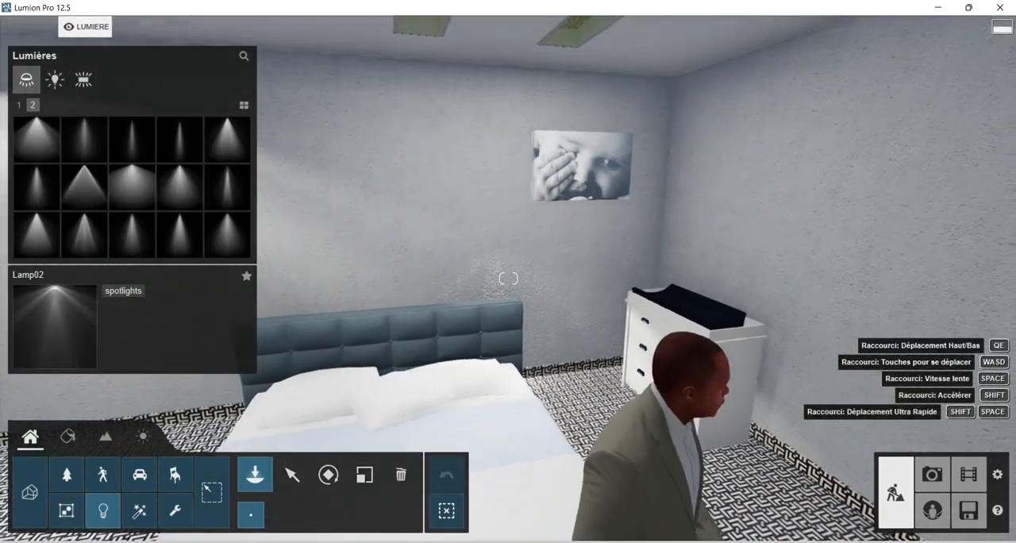
right_click_drag(586, 234, 443, 257)
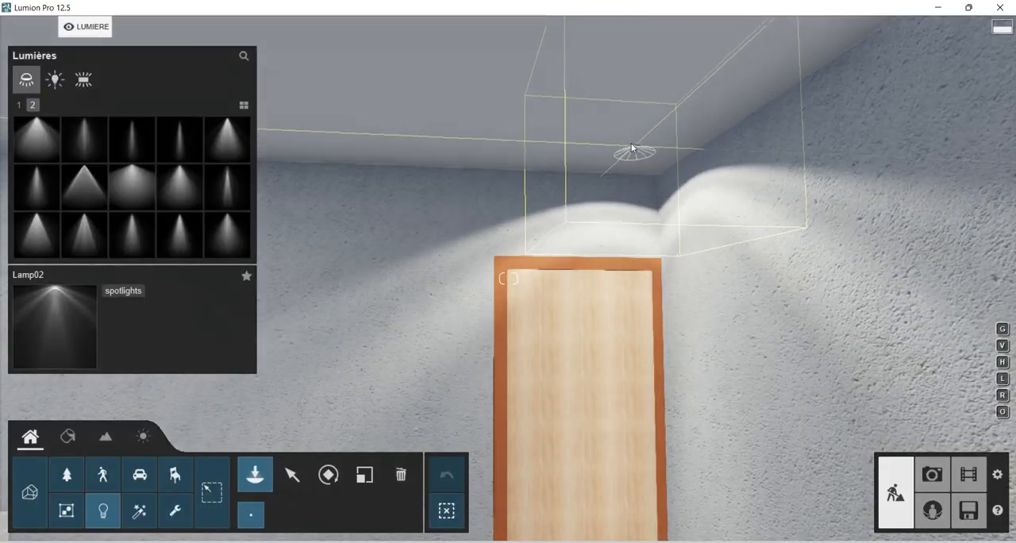
left_click(623, 139)
Check the new spotlights' effect in Photo mode, reframing the bed and ceiling at a camera height of about 2.11 m.
right_click_drag(587, 295, 793, 277)
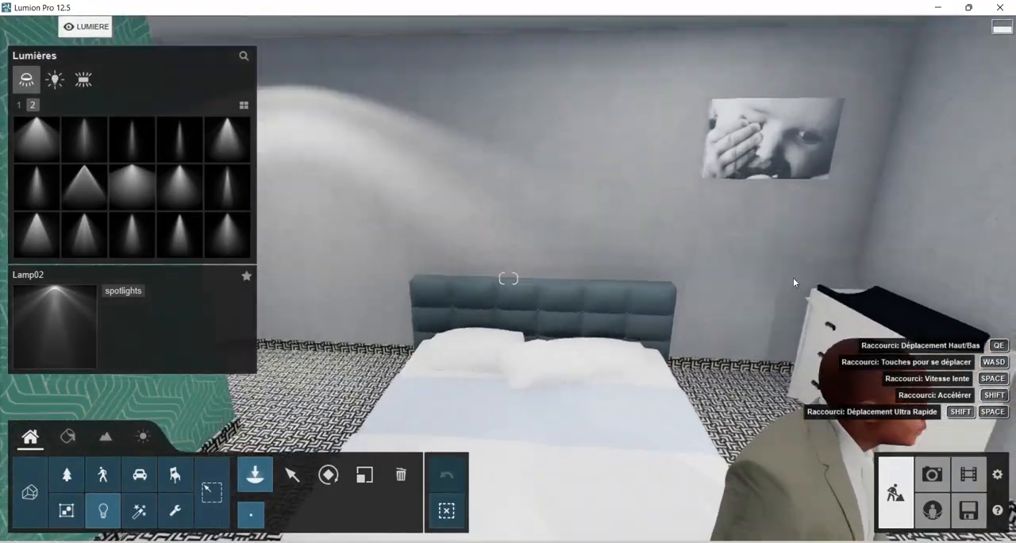
key("d")
key("s")
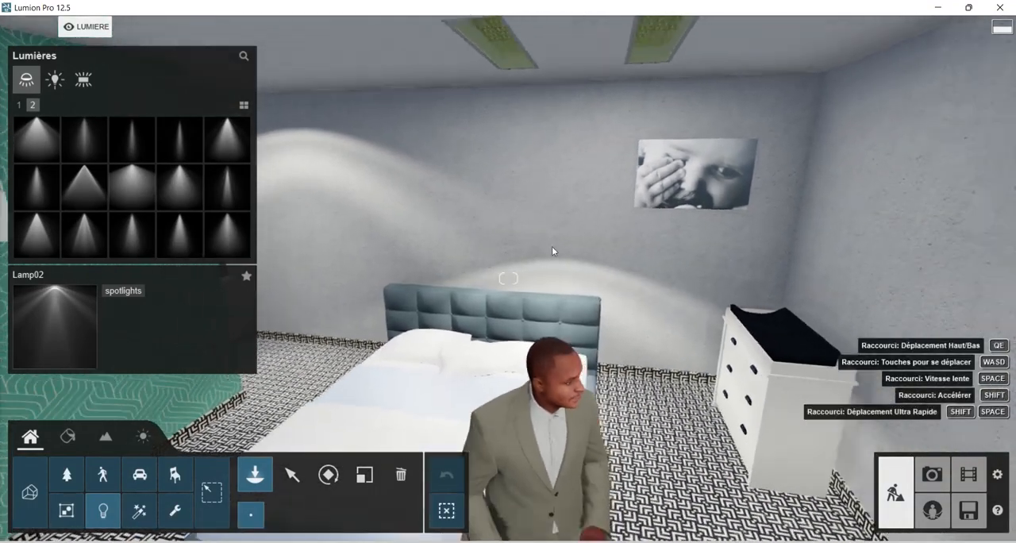
scroll(554, 258, "up", 5)
scroll(593, 308, "down", 4)
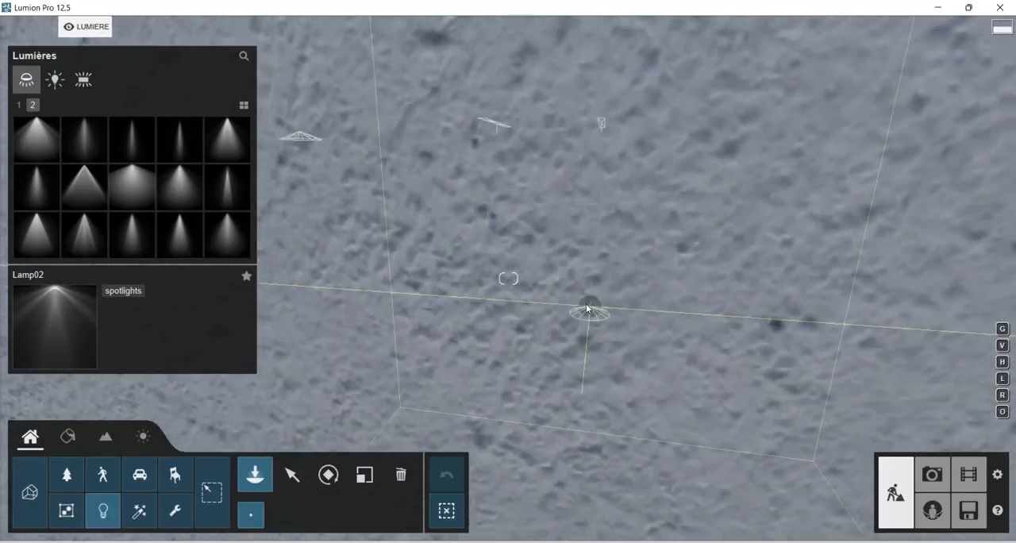
scroll(581, 299, "up", 1)
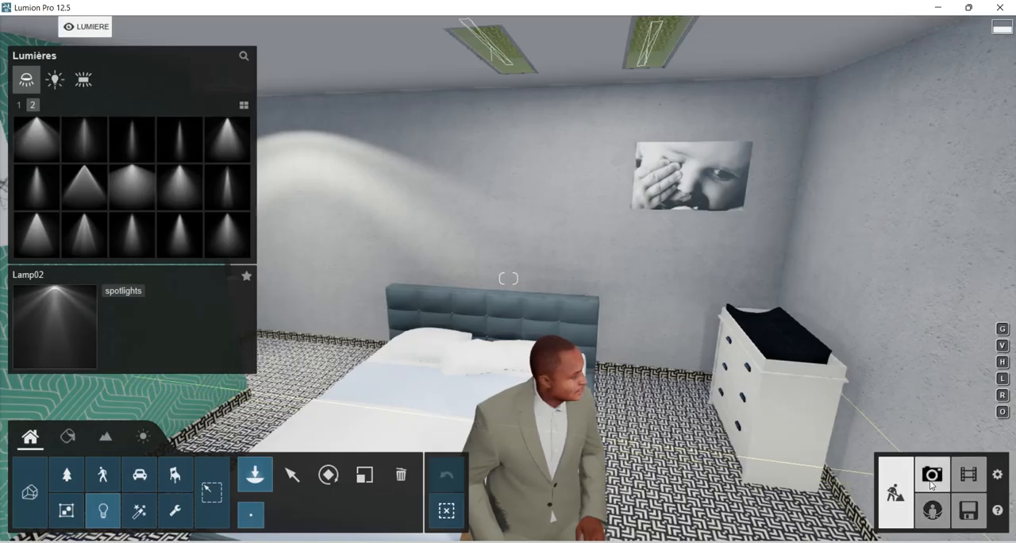
left_click(931, 478)
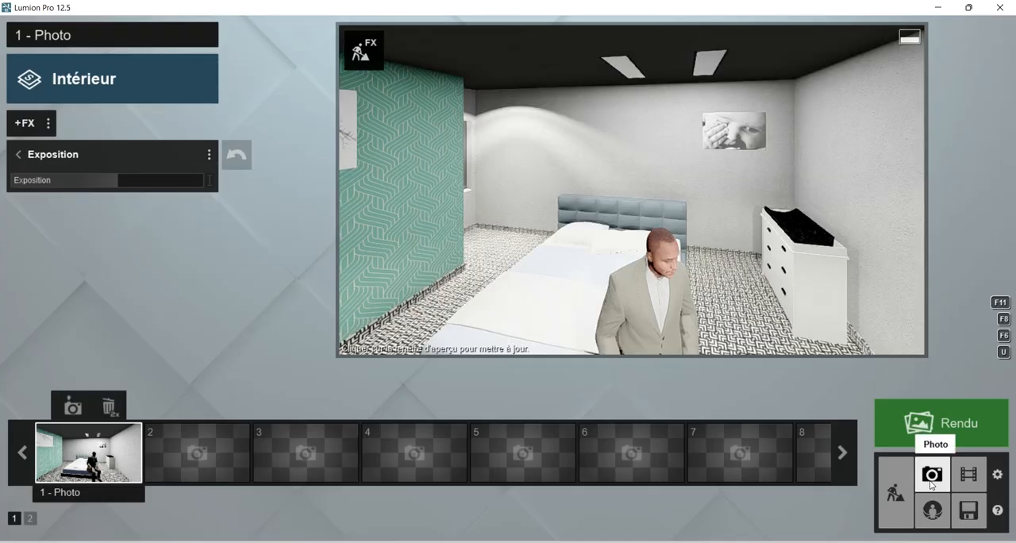
mouse_move(565, 194)
right_mouse_down()
mouse_move(601, 198)
mouse_move(561, 207)
right_mouse_up()
middle_click_drag(557, 210, 561, 193)
right_click_drag(557, 193, 557, 178)
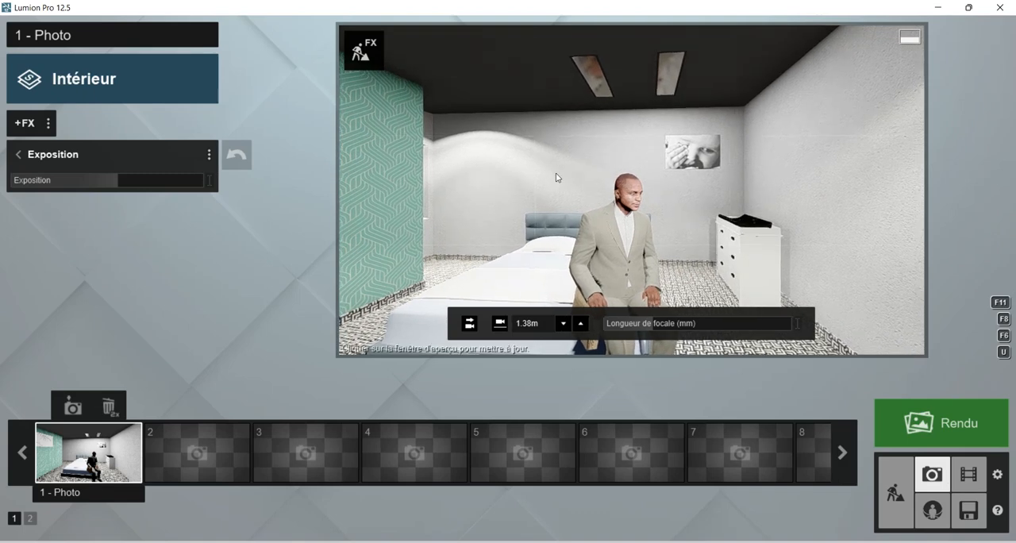
middle_click_drag(559, 176, 559, 194)
right_click_drag(558, 195, 637, 237)
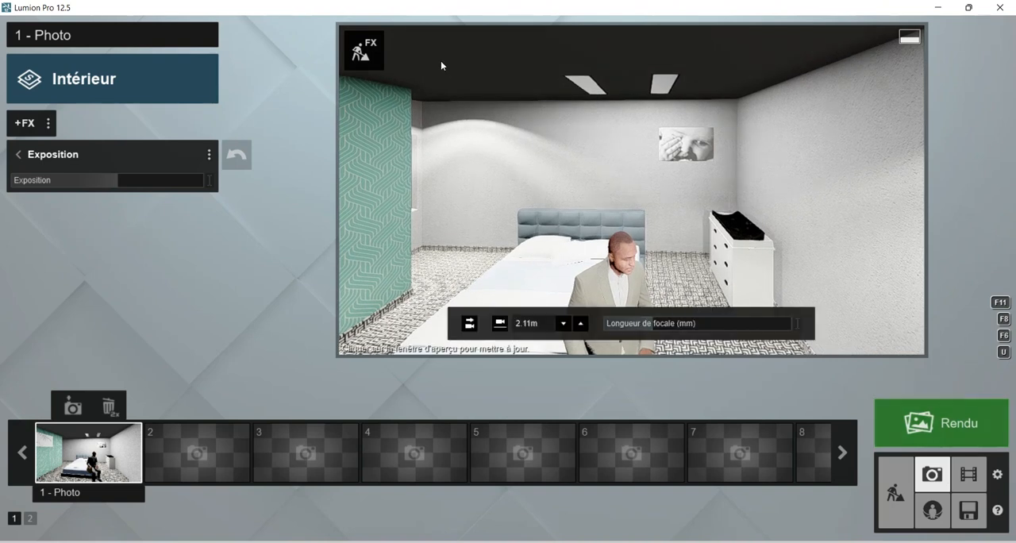
Change the ceiling's default material colour to pure white in the material editor, save the change and return to the photo.
left_click(379, 53)
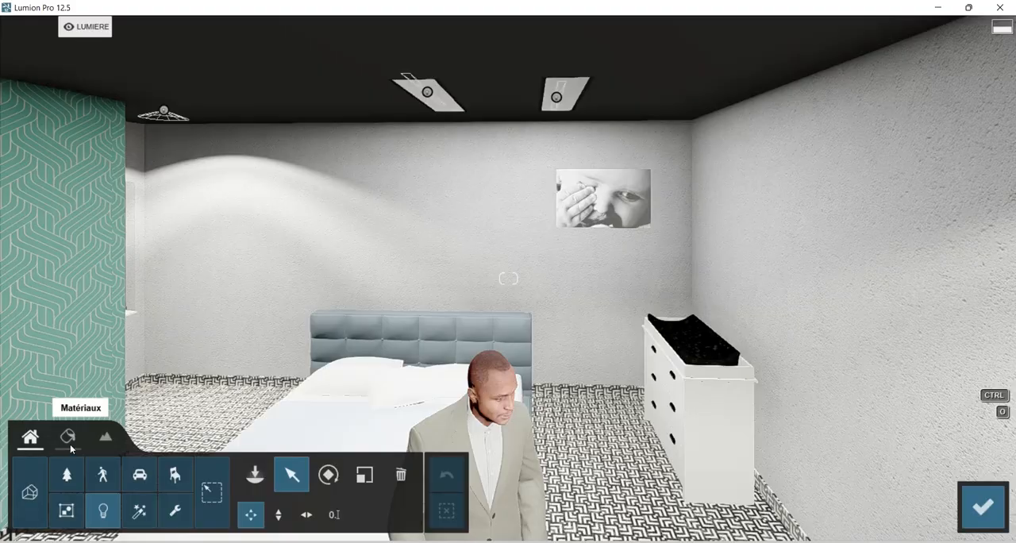
left_click(70, 450)
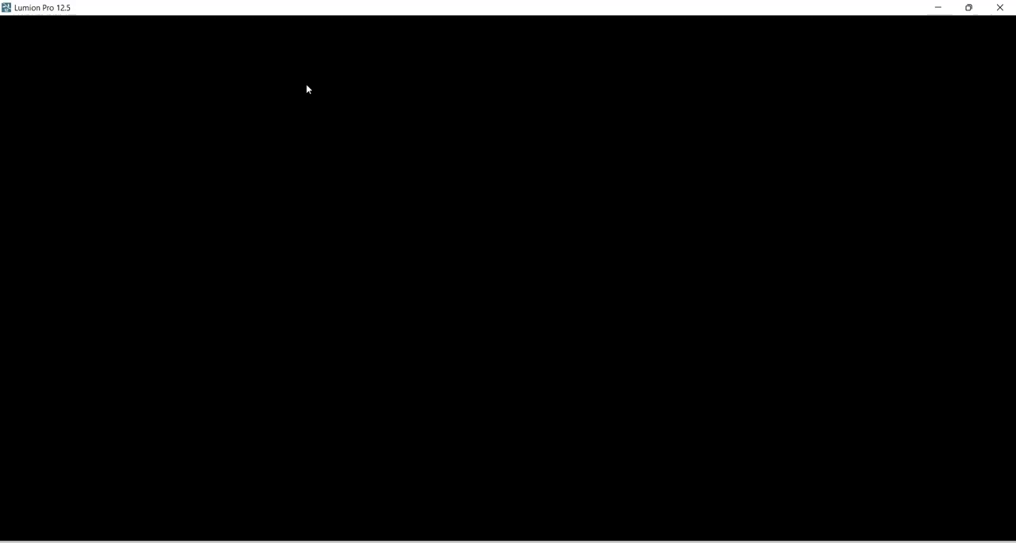
left_click(308, 89)
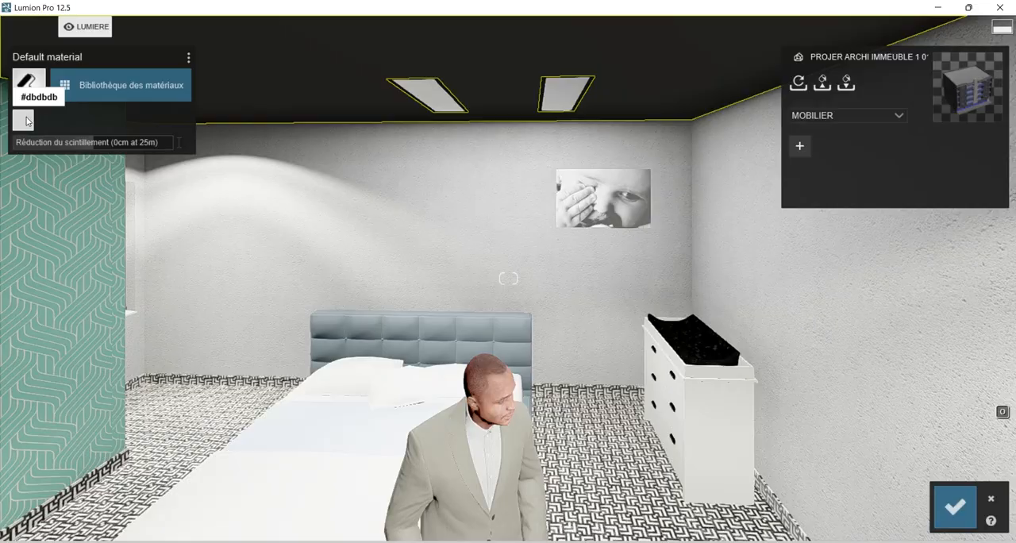
left_click(25, 122)
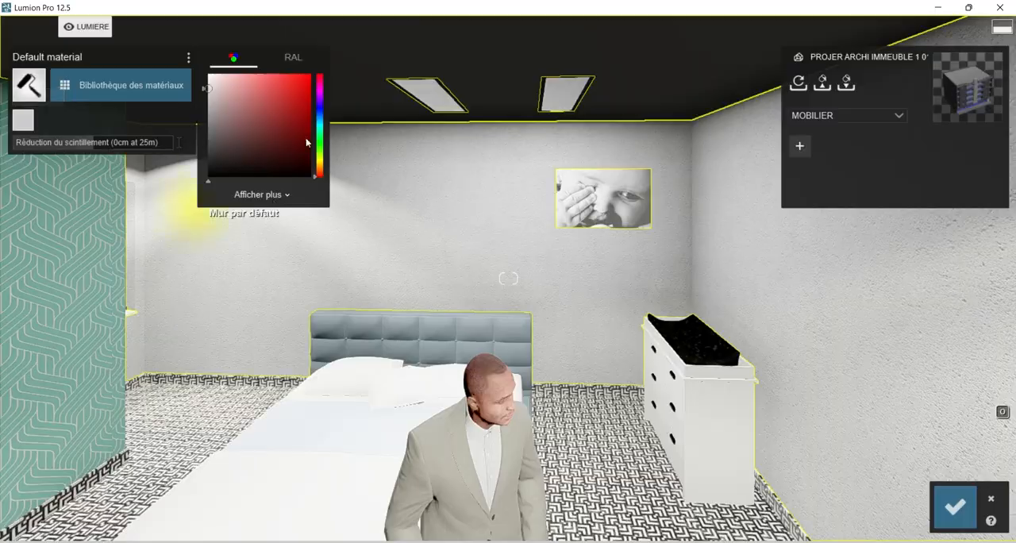
mouse_move(248, 101)
left_mouse_down()
mouse_move(259, 146)
mouse_move(199, 77)
left_mouse_up()
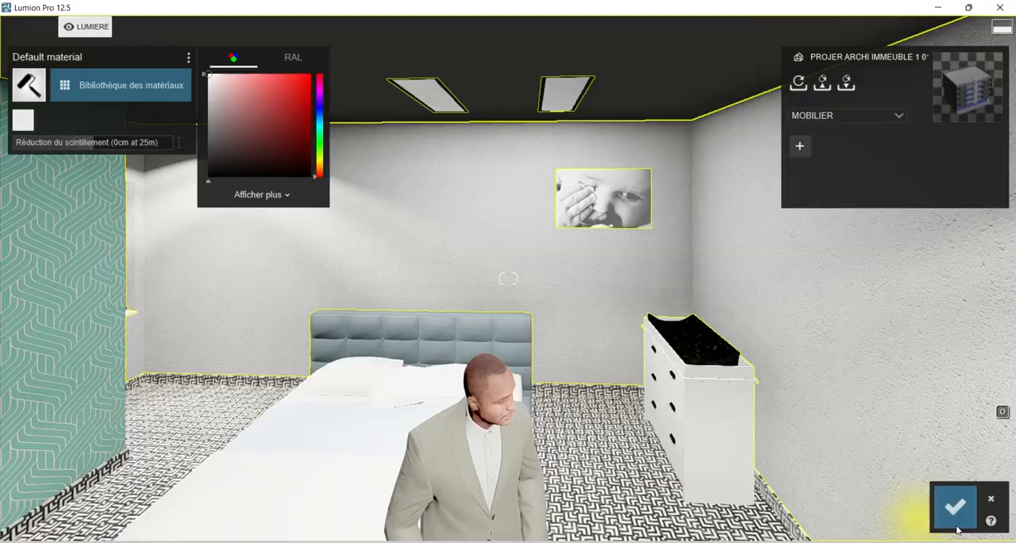
left_click(961, 523)
mouse_move(355, 136)
right_mouse_down()
mouse_move(377, 167)
mouse_move(313, 144)
mouse_move(363, 140)
right_mouse_up()
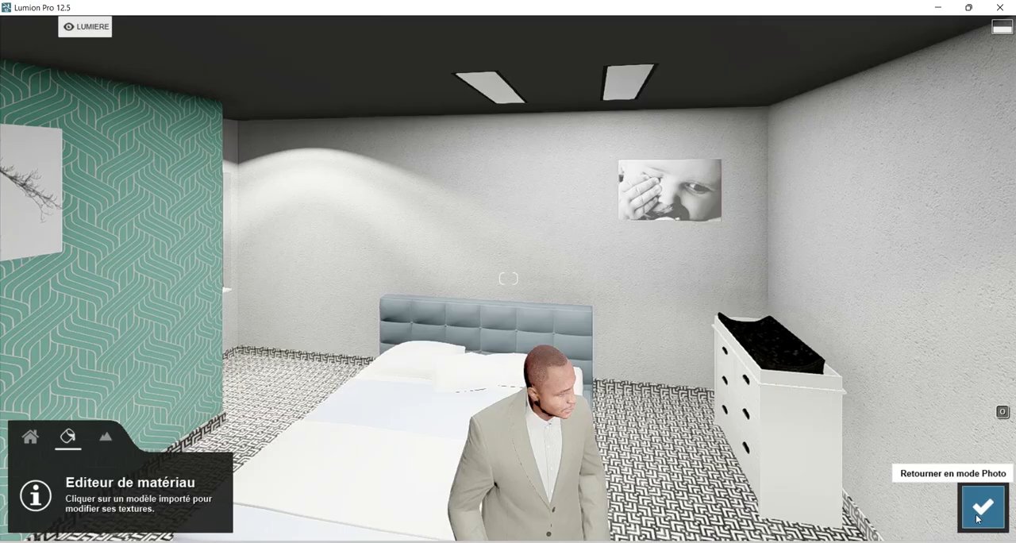
left_click(982, 508)
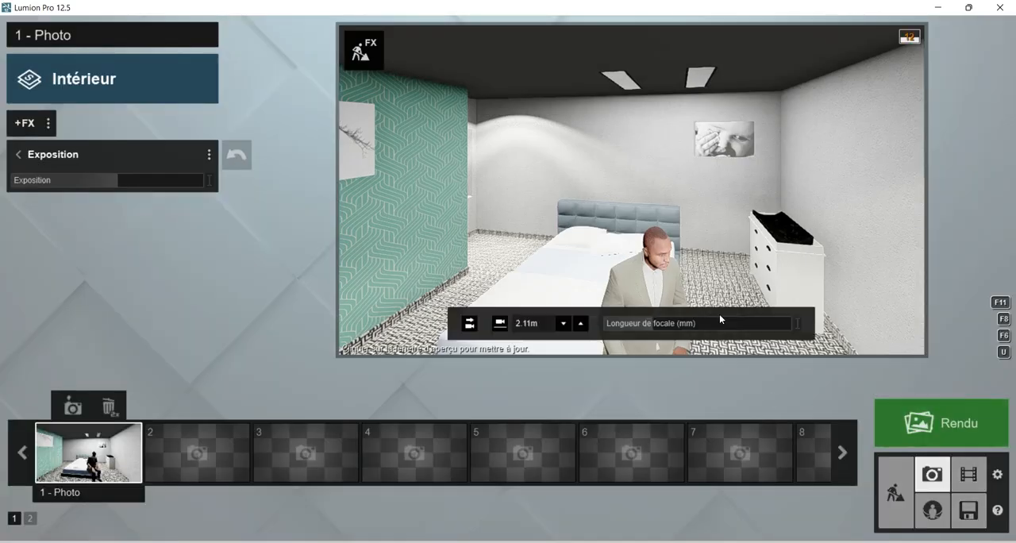
Dim the Lamp02 spotlight in the ceiling corner near the window to a low brightness, widen its amplitude to the maximum and return to Photo mode.
left_click(929, 423)
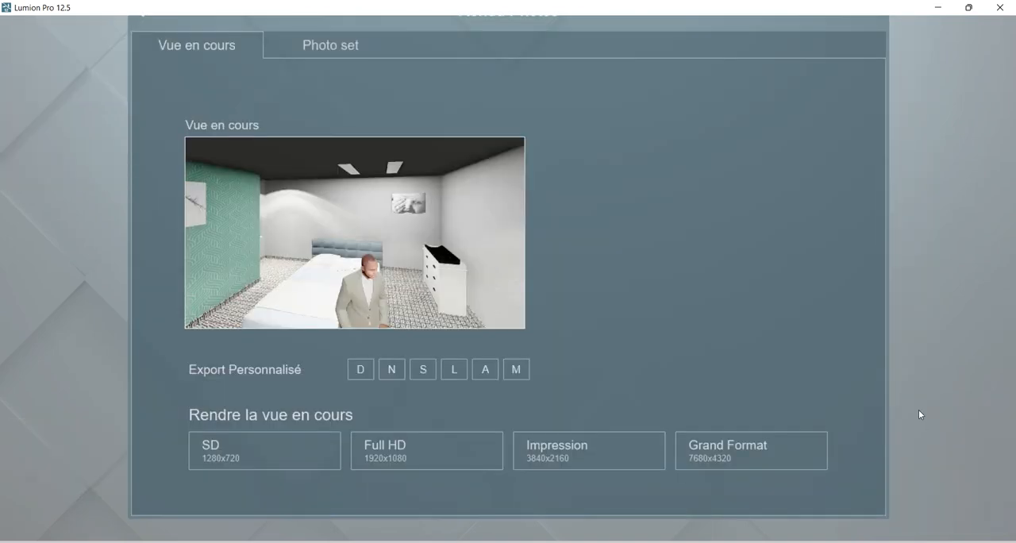
left_click(916, 410)
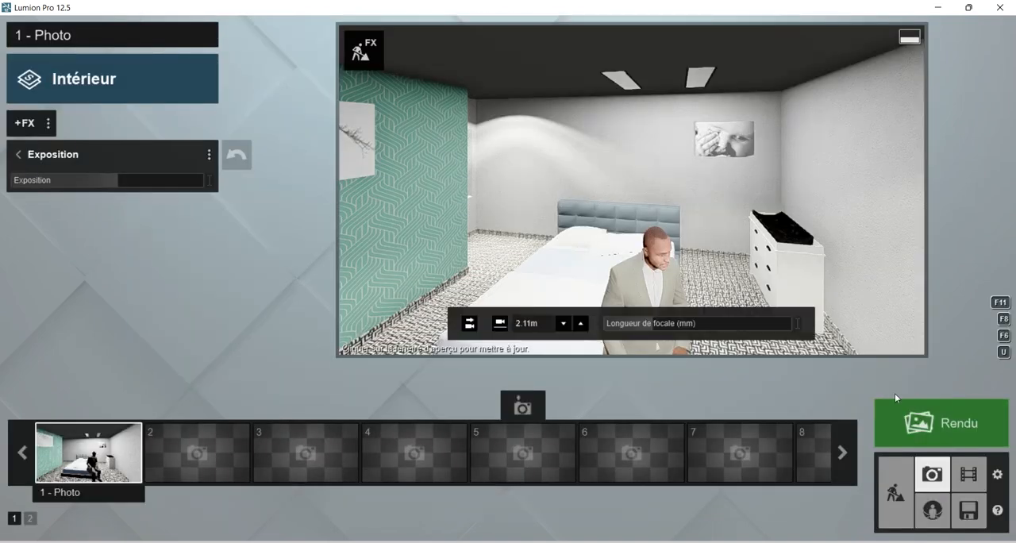
left_click(895, 492)
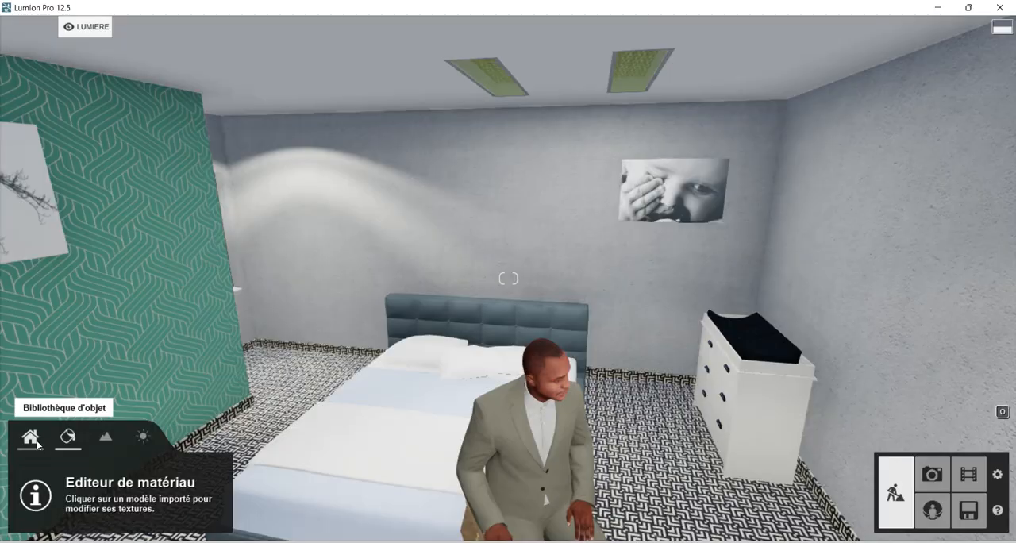
left_click(30, 439)
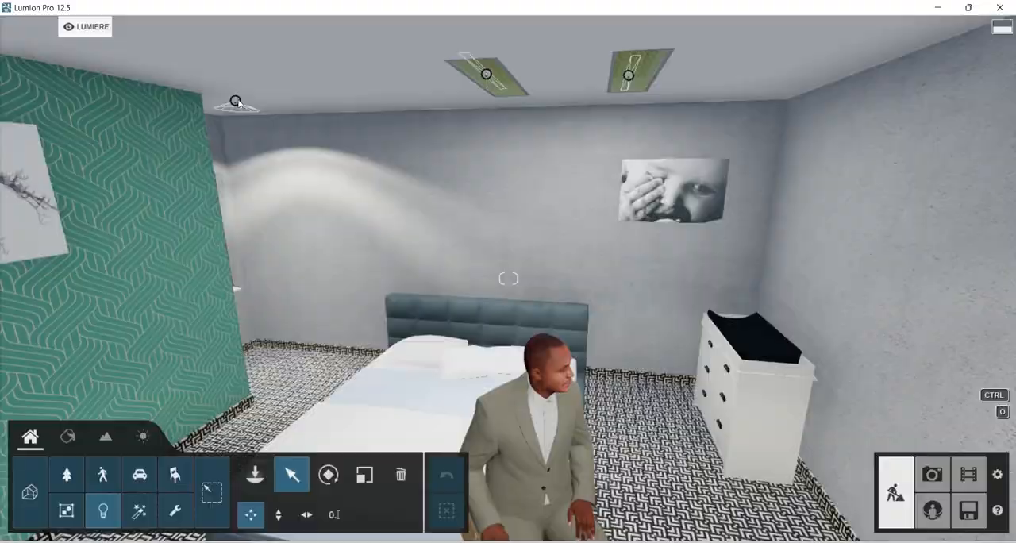
left_click(235, 102)
left_click_drag(893, 154, 884, 154)
left_click_drag(931, 181, 882, 152)
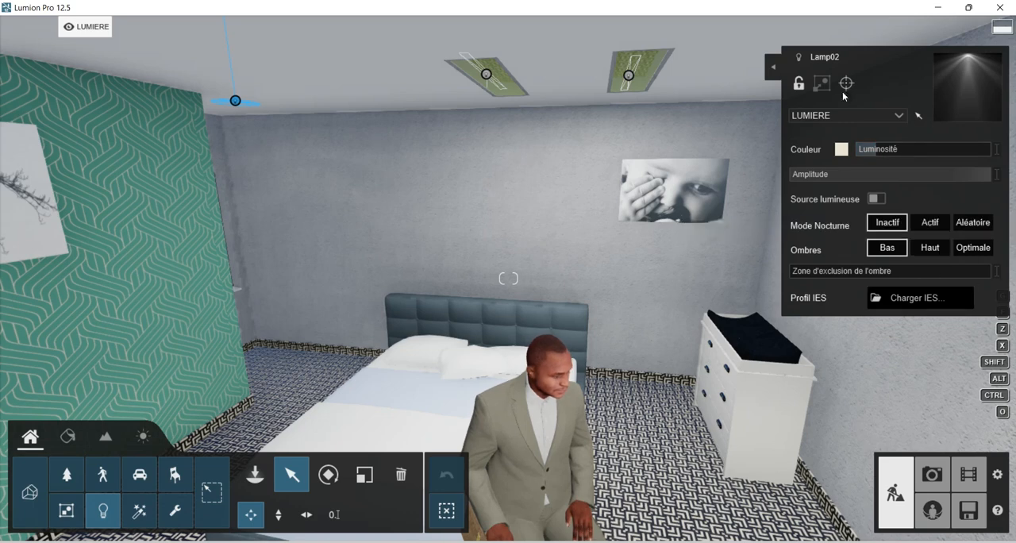
left_click(943, 486)
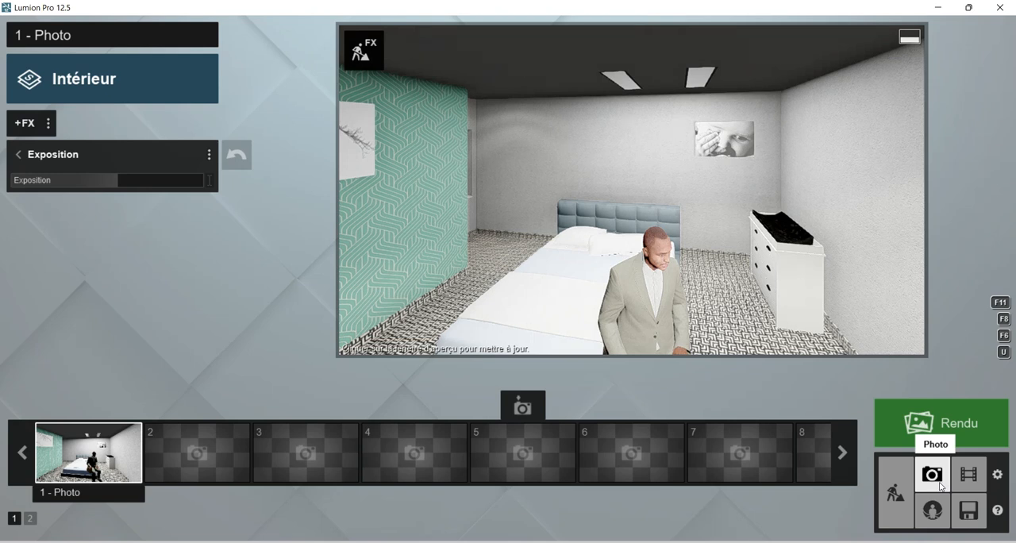
Render the current view in Full HD (1920x1080) and save it as a JPG file in the Documents > lumion folder.
left_click(943, 427)
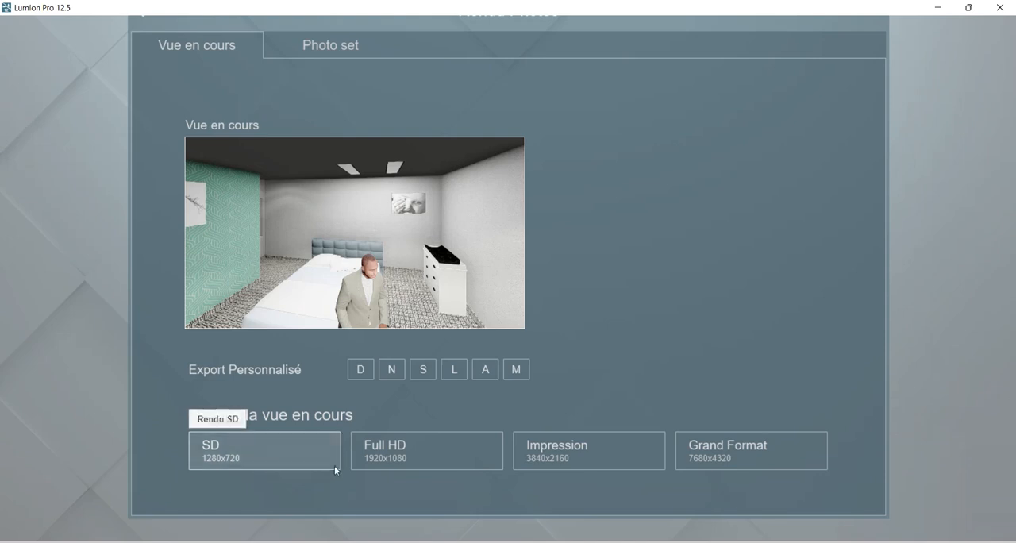
left_click(378, 454)
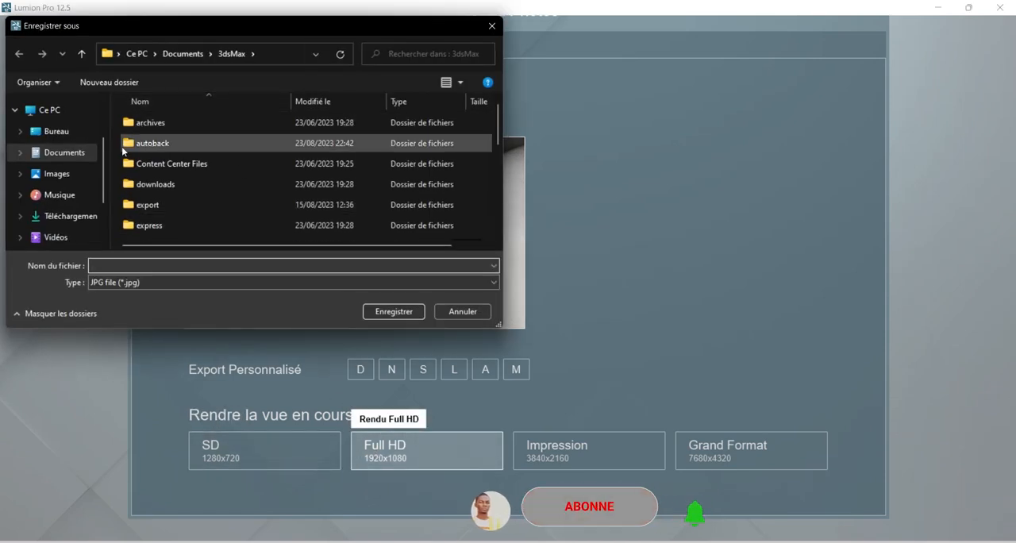
left_click(64, 152)
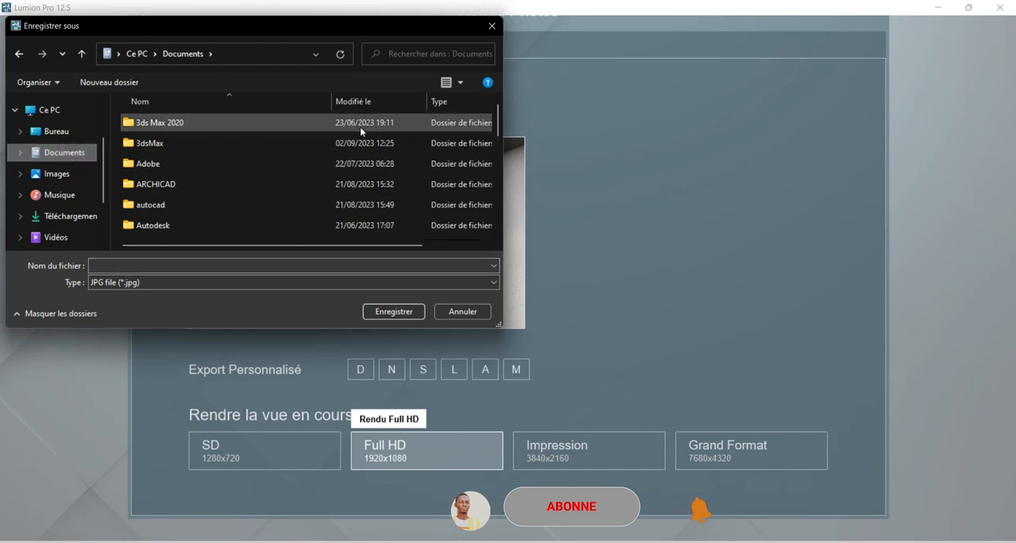
left_click_drag(498, 123, 506, 174)
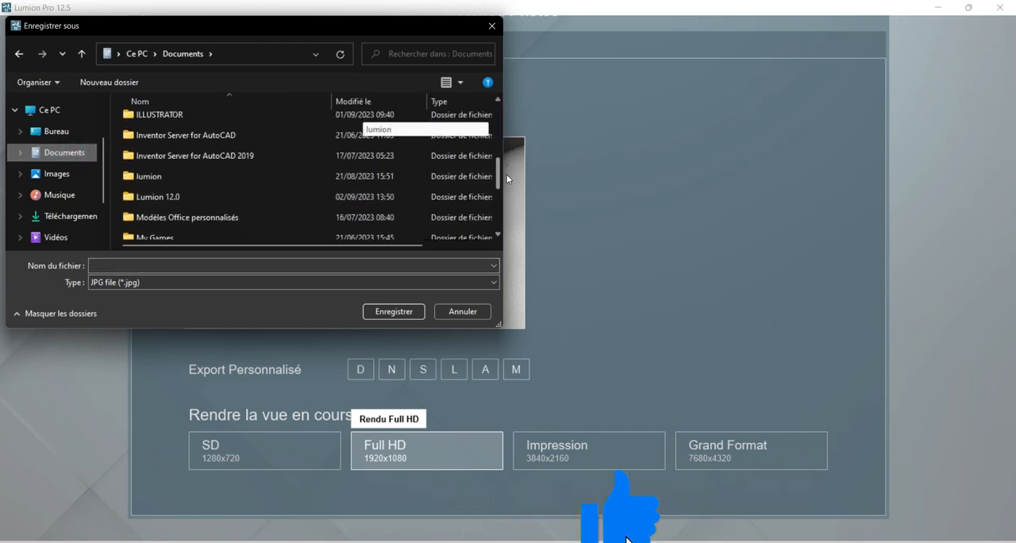
double_click(238, 174)
left_click(187, 125)
left_click(155, 264)
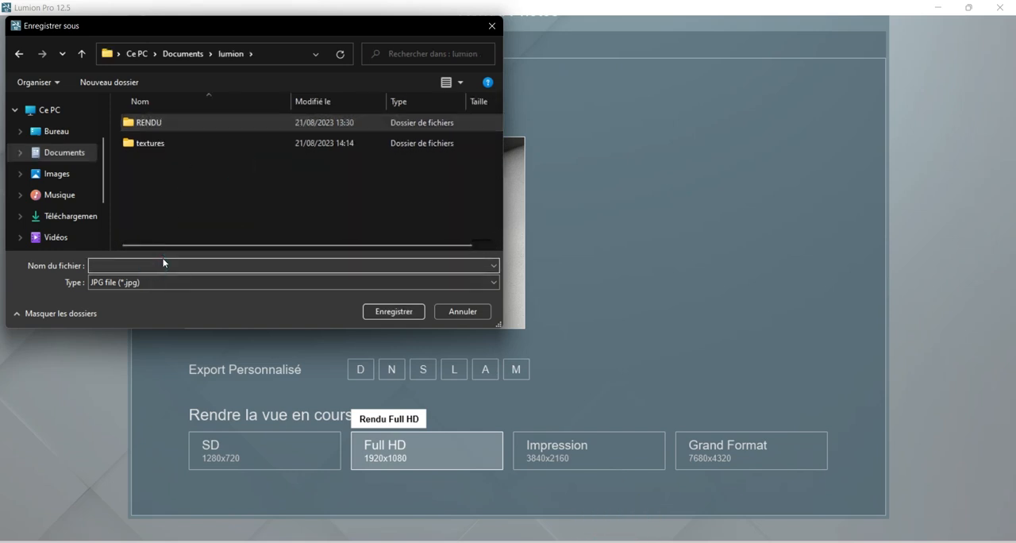
left_click(391, 311)
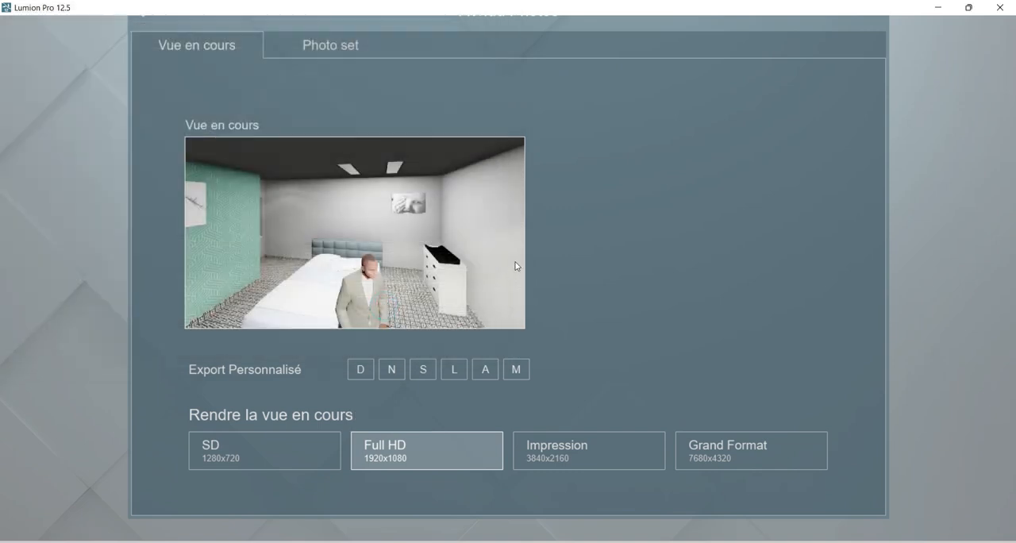